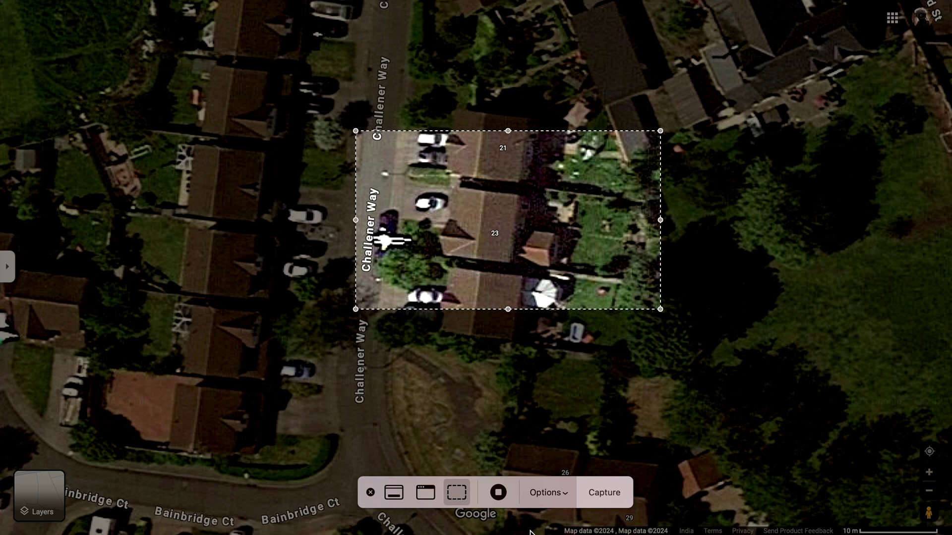
left_click(602, 493)
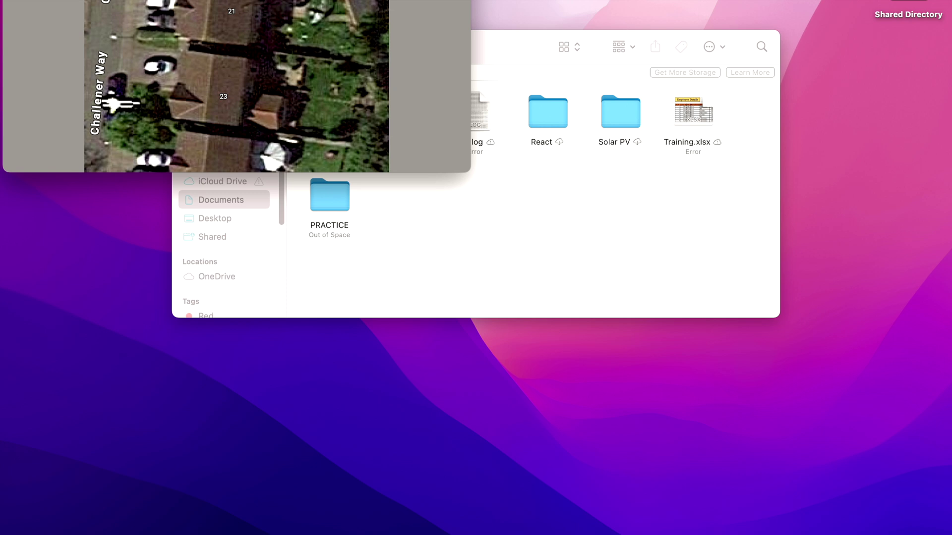
key("super+w")
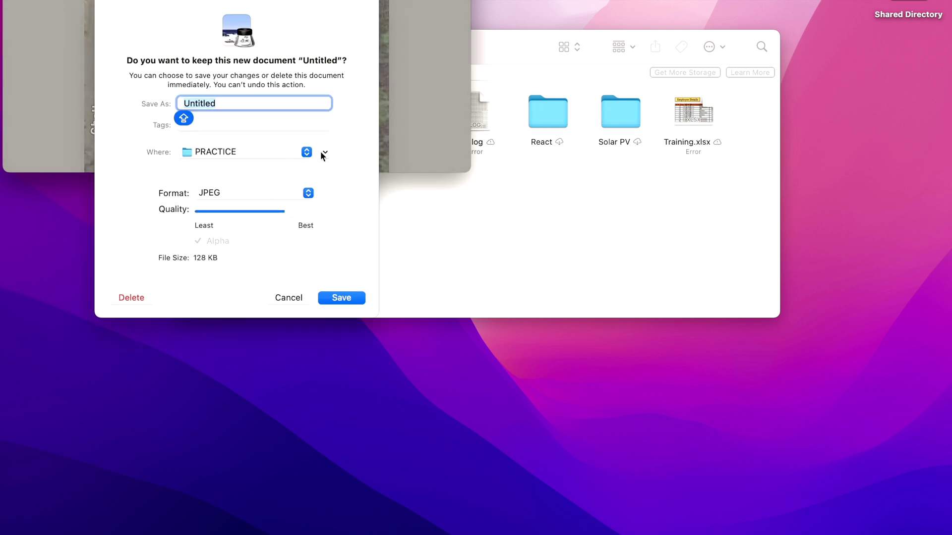
left_click(342, 298)
key("ctrl+Right")
key("ctrl+Left")
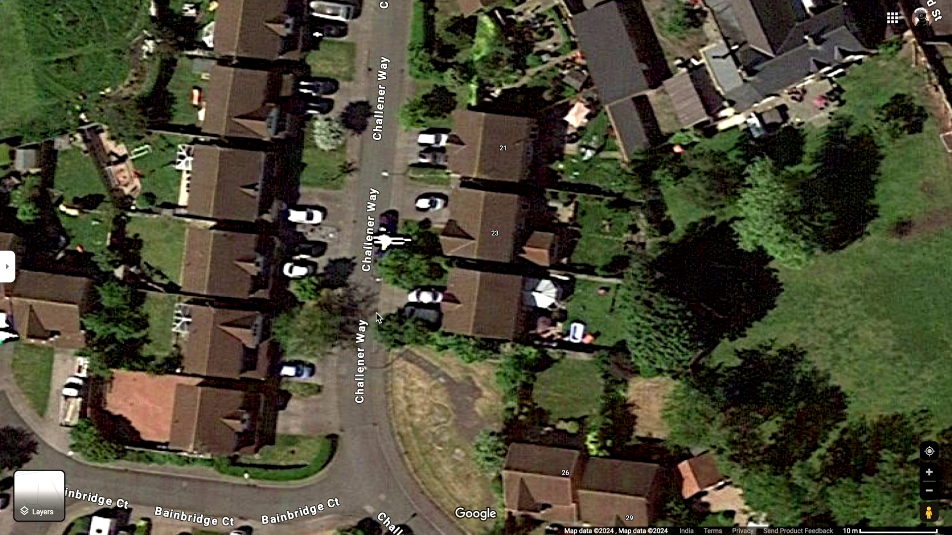
mouse_move(761, 525)
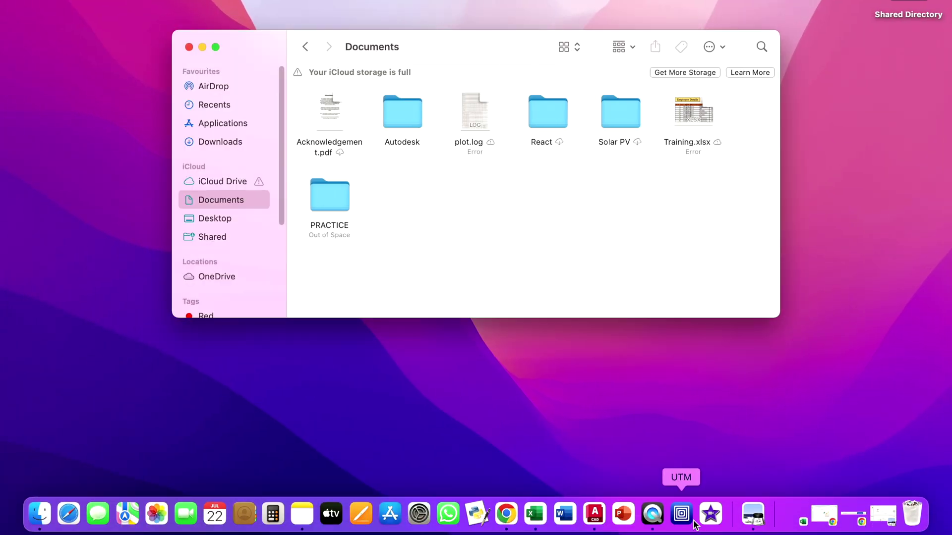
- Attach Untitled.jpg with IM, placing and scaling it on screen
key("ctrl+Right")
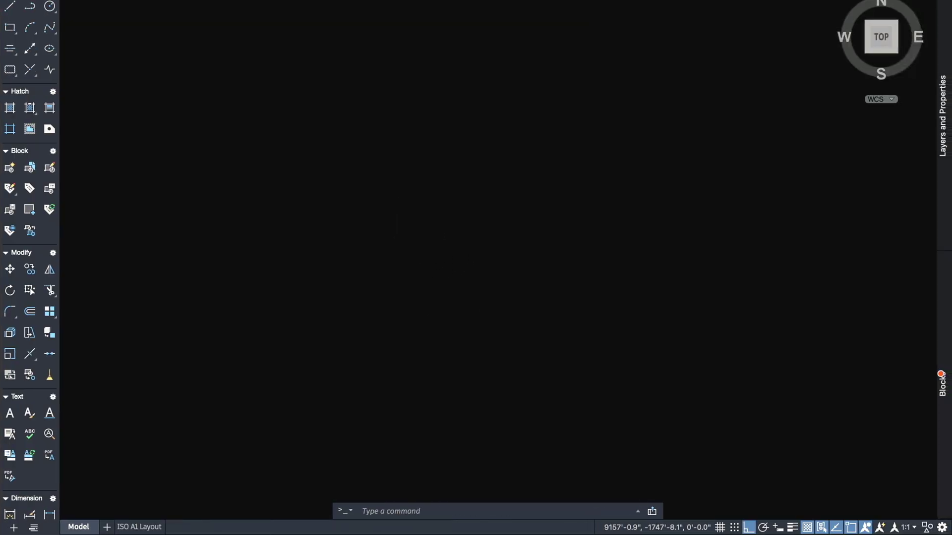
left_click(478, 253)
scroll(442, 304, "right", 2)
type("IM")
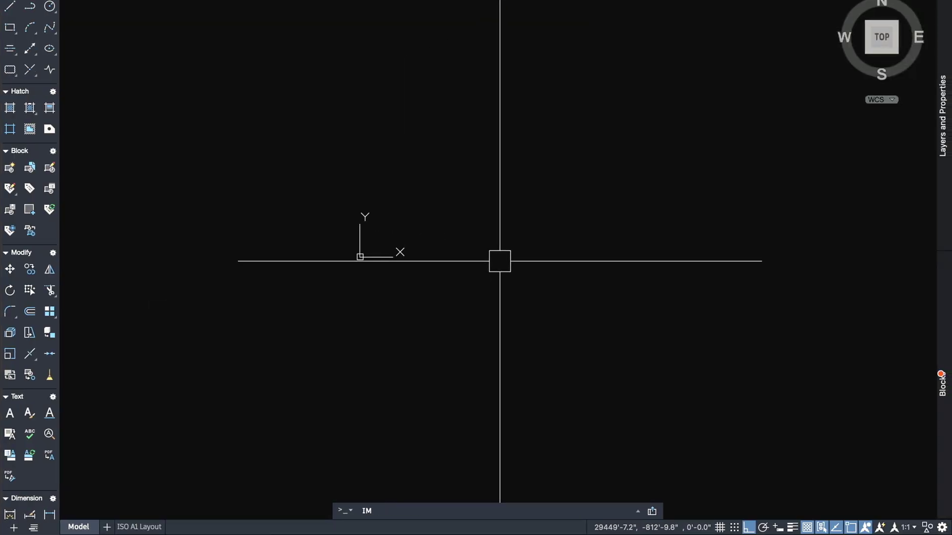
key("Return")
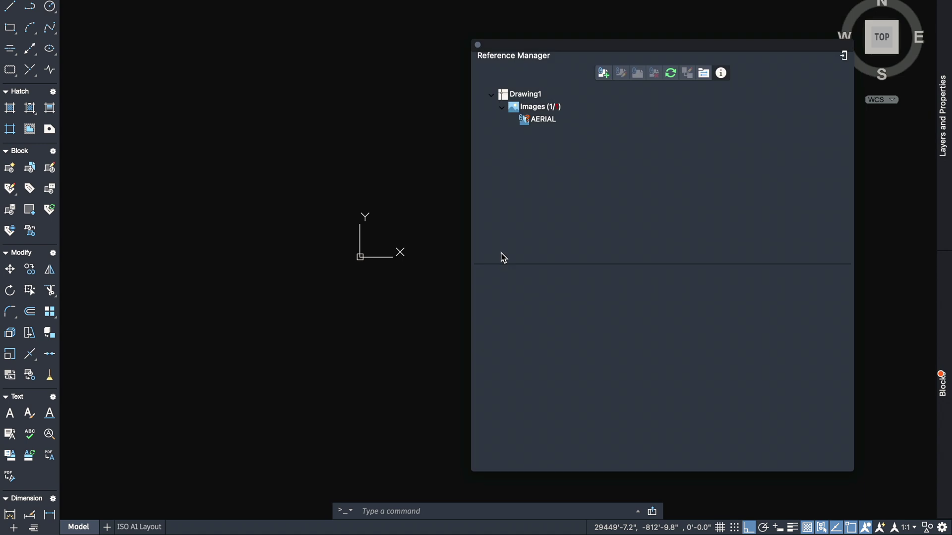
left_click(599, 76)
left_click(392, 98)
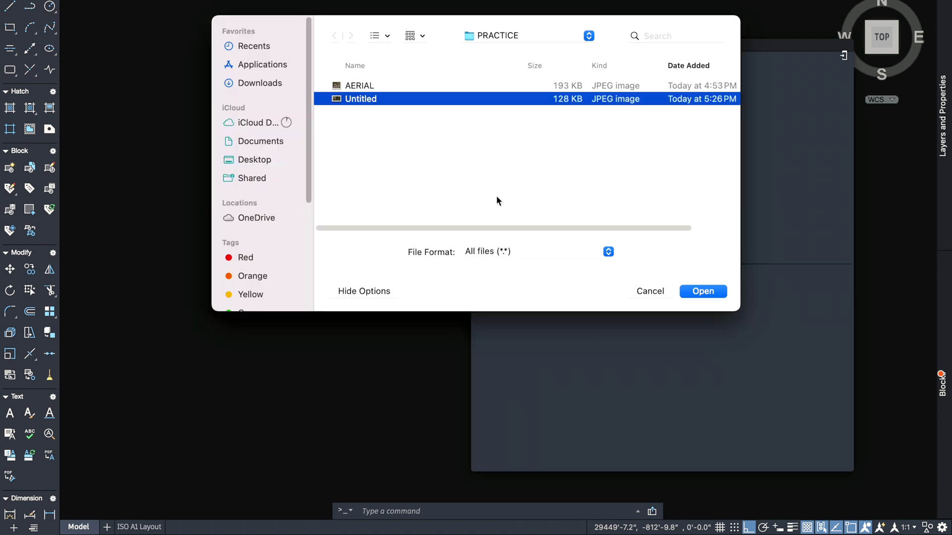
left_click(703, 291)
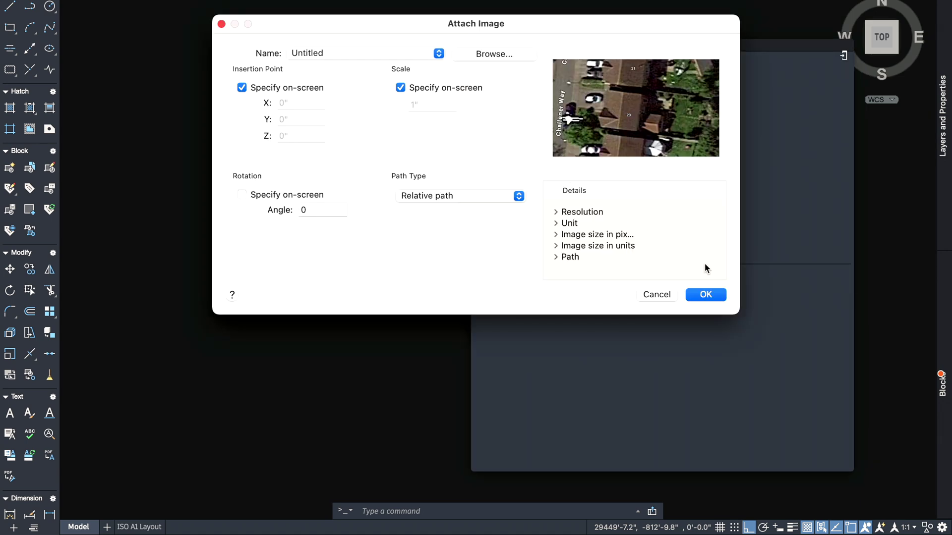
left_click(706, 294)
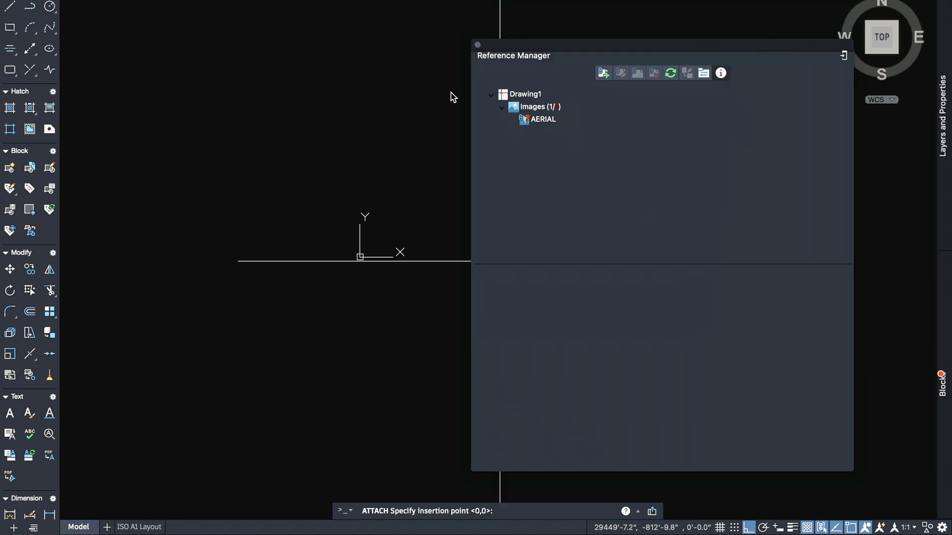
left_click(224, 245)
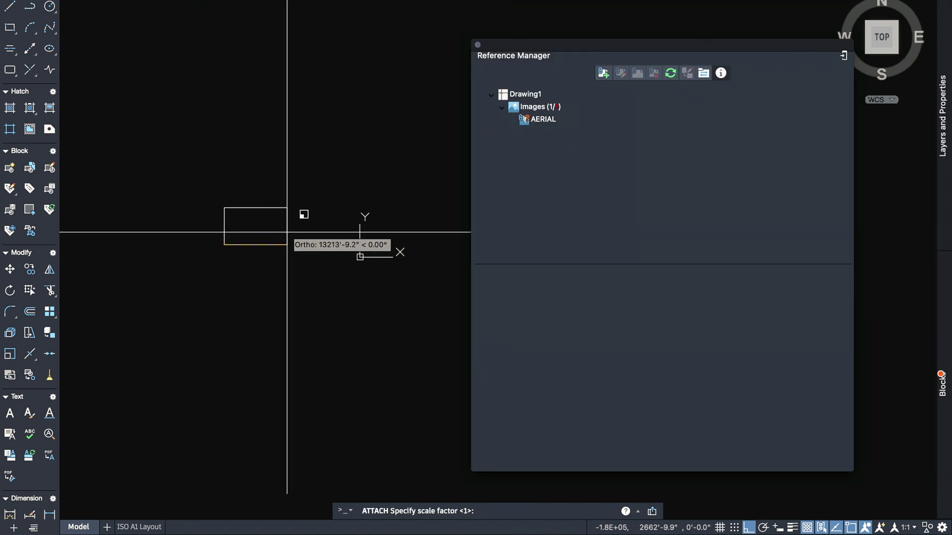
left_click(260, 233)
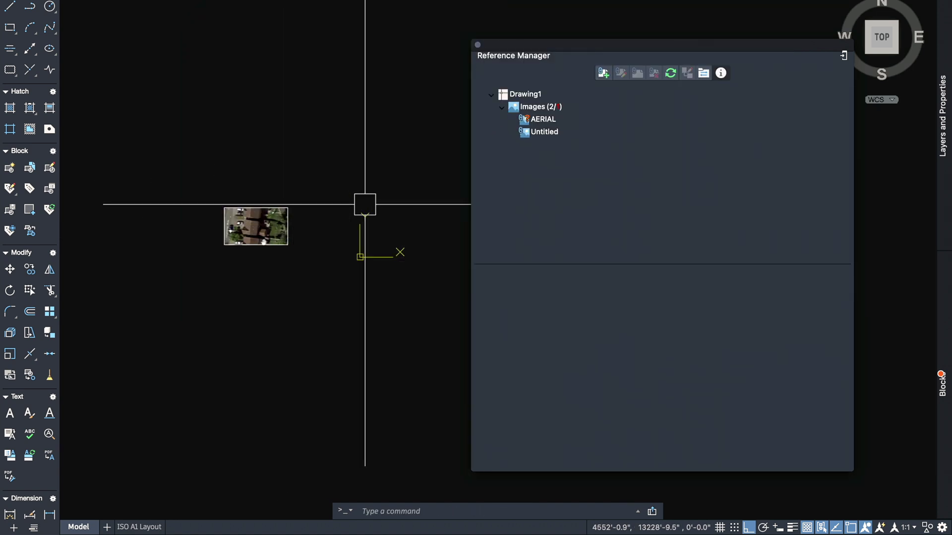
left_click(477, 45)
- Move the attached aerial image further to the right
left_click(224, 208)
type("m")
key("Return")
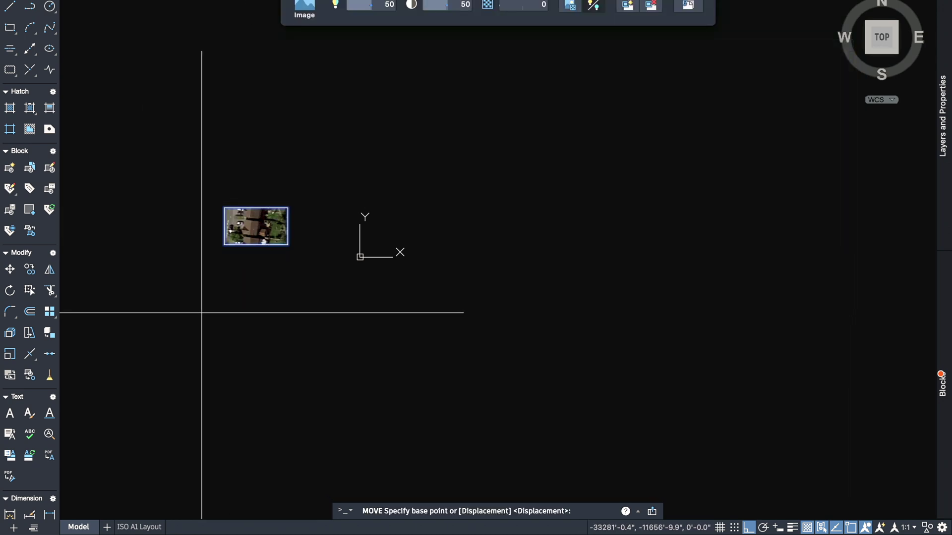
left_click(202, 314)
left_click(361, 319)
scroll(418, 216, "up", 6)
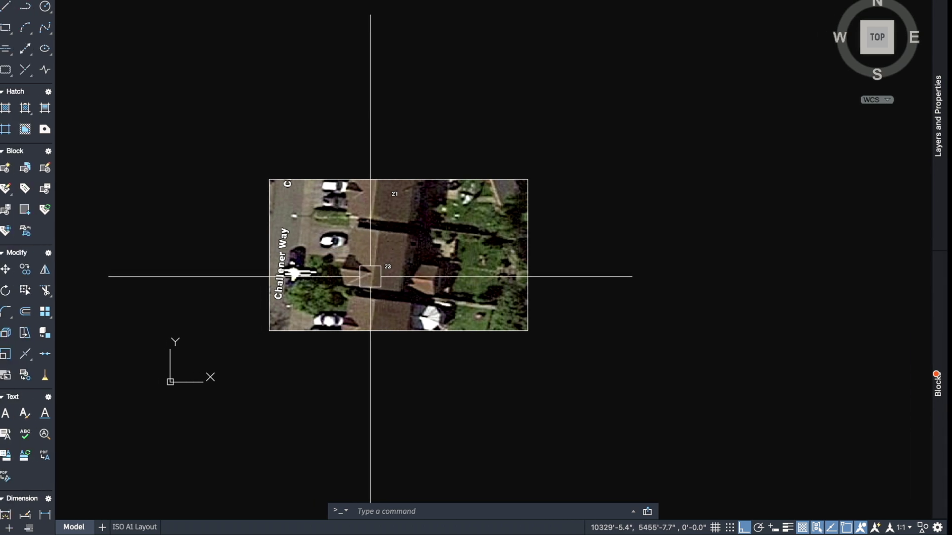
key("ctrl+Left")
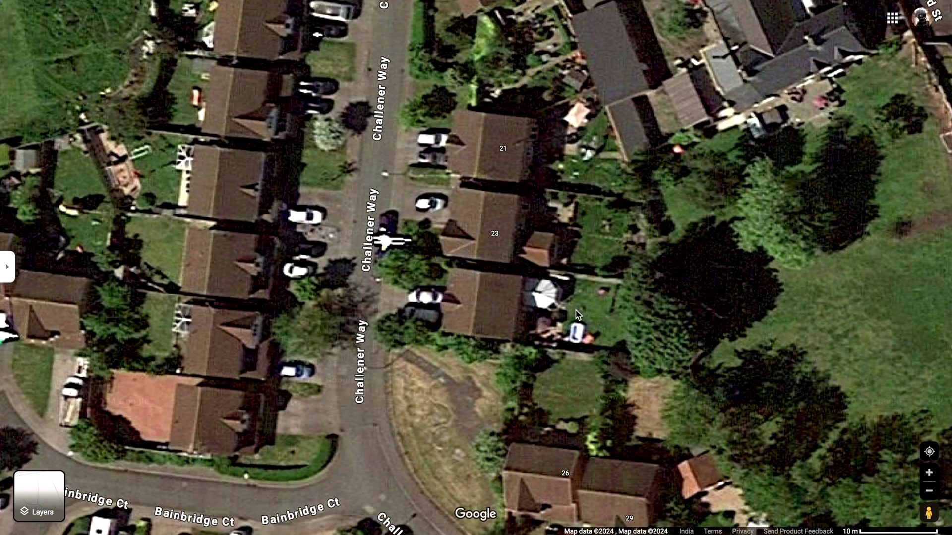
- Use Measure distance to get the 8.62 m (28.27 ft) span across house 23
right_click(467, 200)
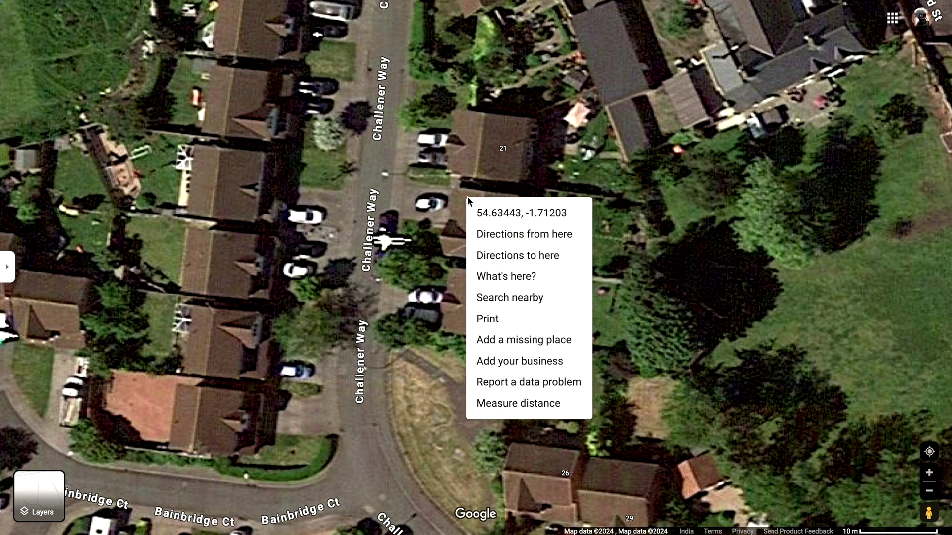
left_click(509, 404)
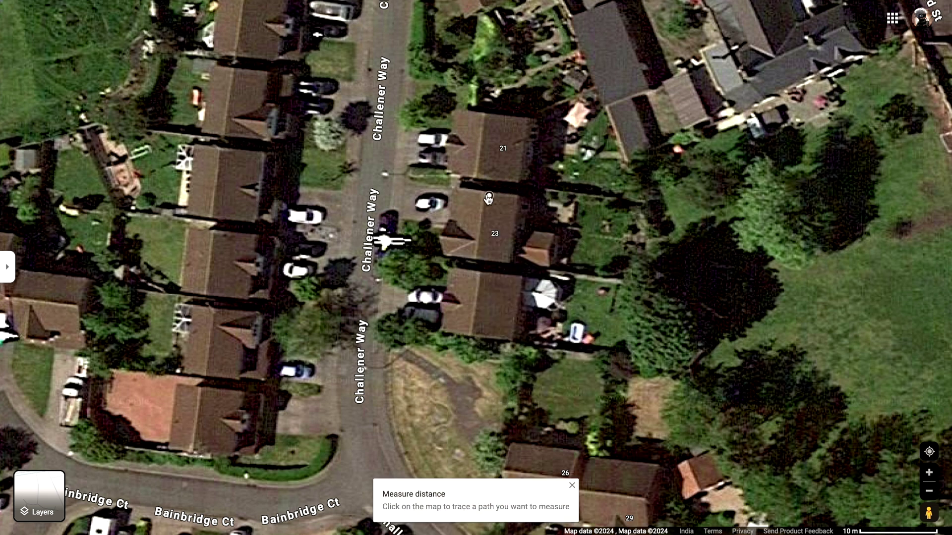
left_click(478, 260)
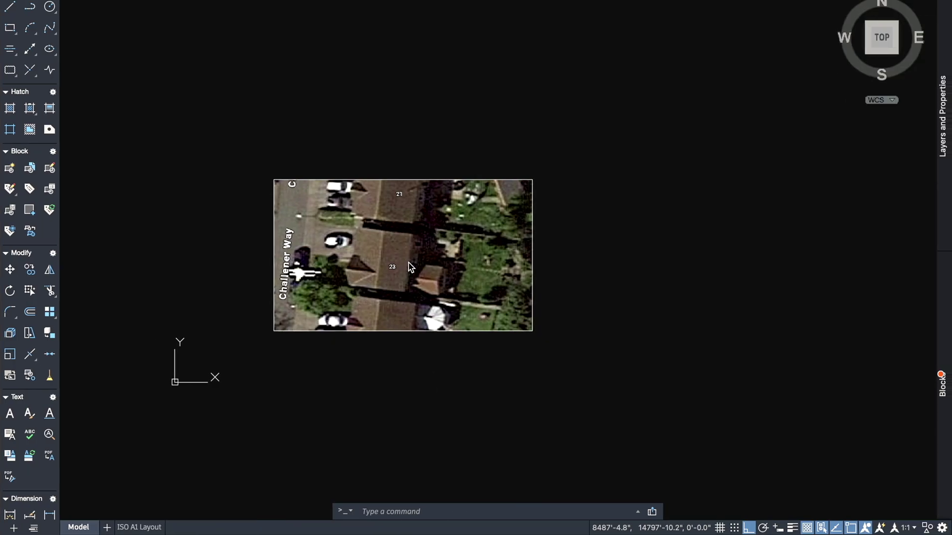
- Set SNAPANG to 264.79 by picking two points along a plot boundary on the aerial image
scroll(391, 253, "up", 2)
left_click(396, 264)
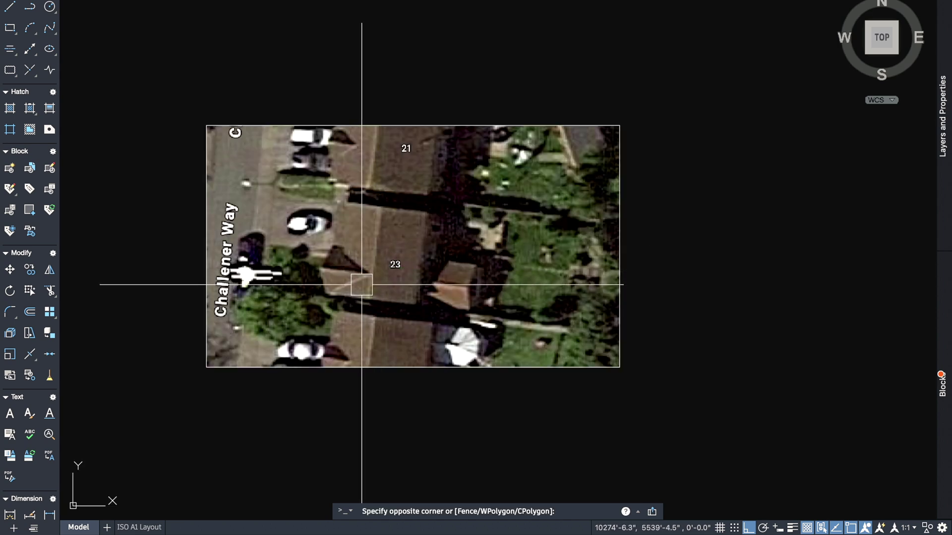
left_click(369, 257)
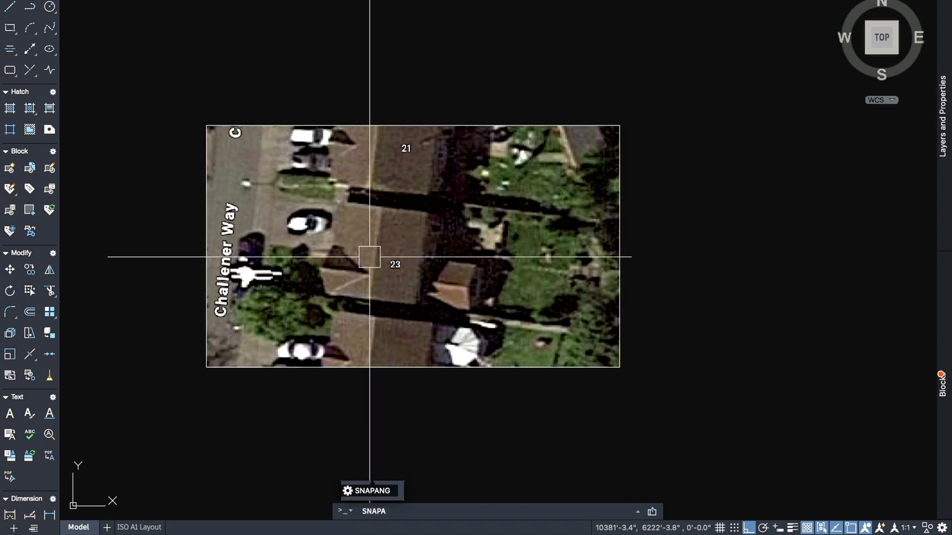
key("Return")
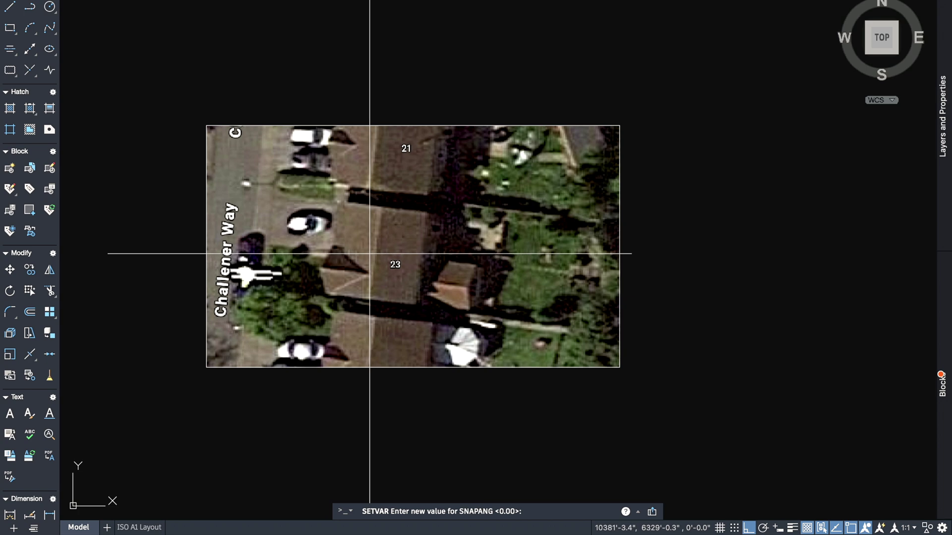
scroll(375, 208, "up", 4)
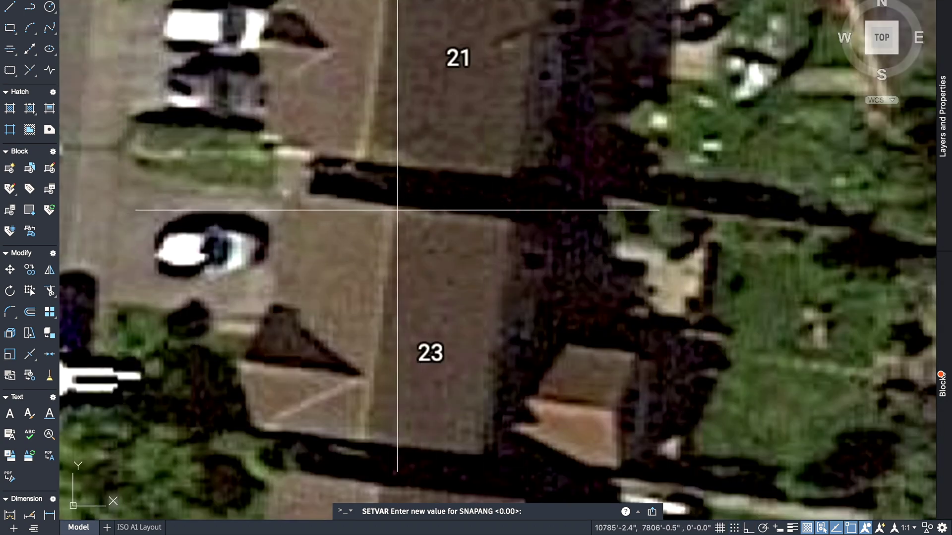
left_click(395, 208)
scroll(385, 223, "down", 2)
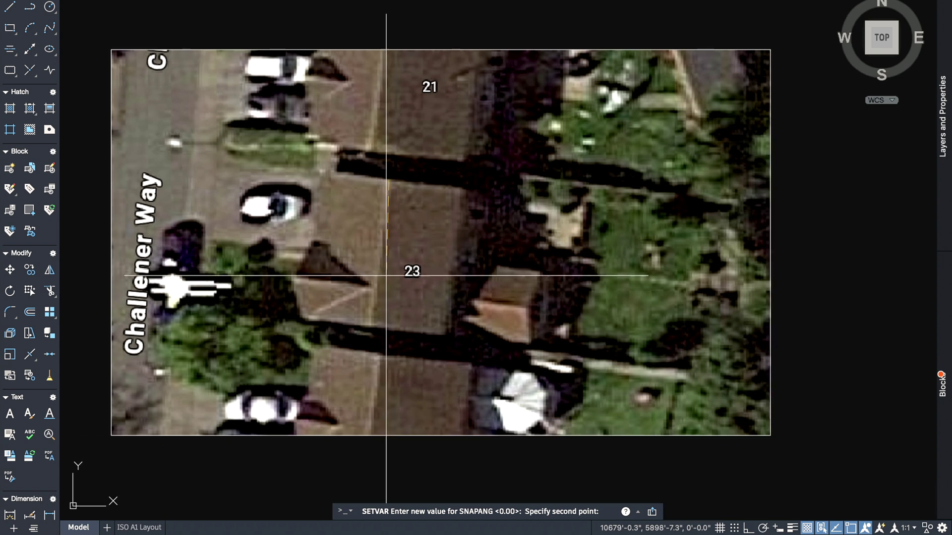
left_click(373, 325)
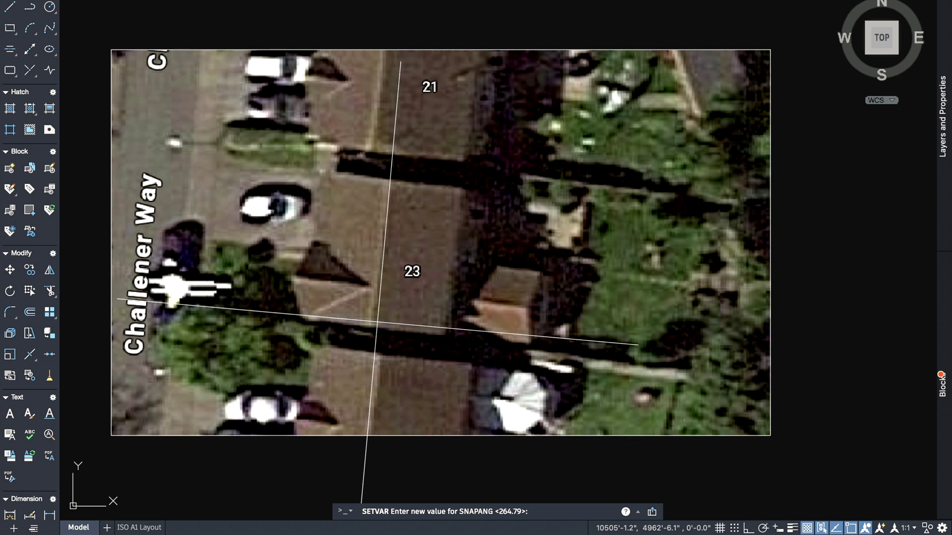
key("Return")
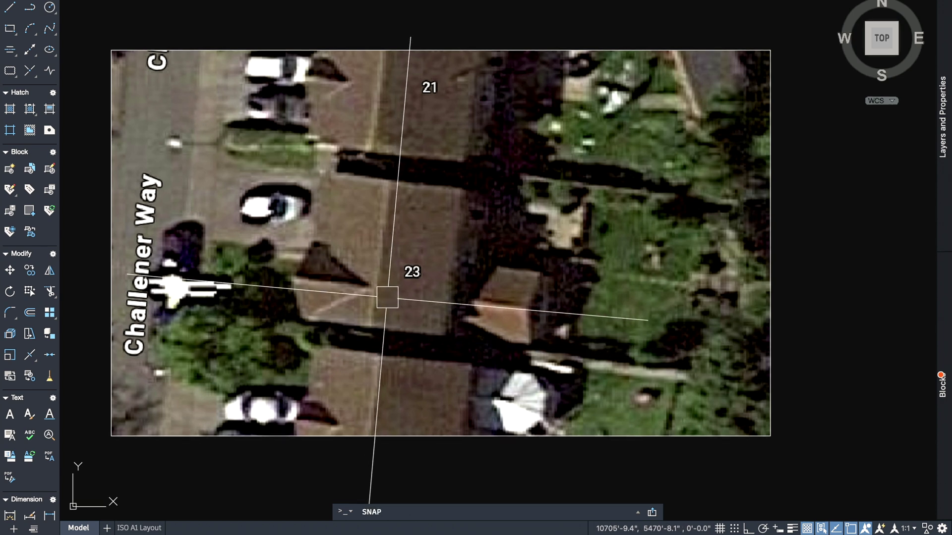
- Apply a -96 snap angle, then reset SNAPANG to 0
key("Down")
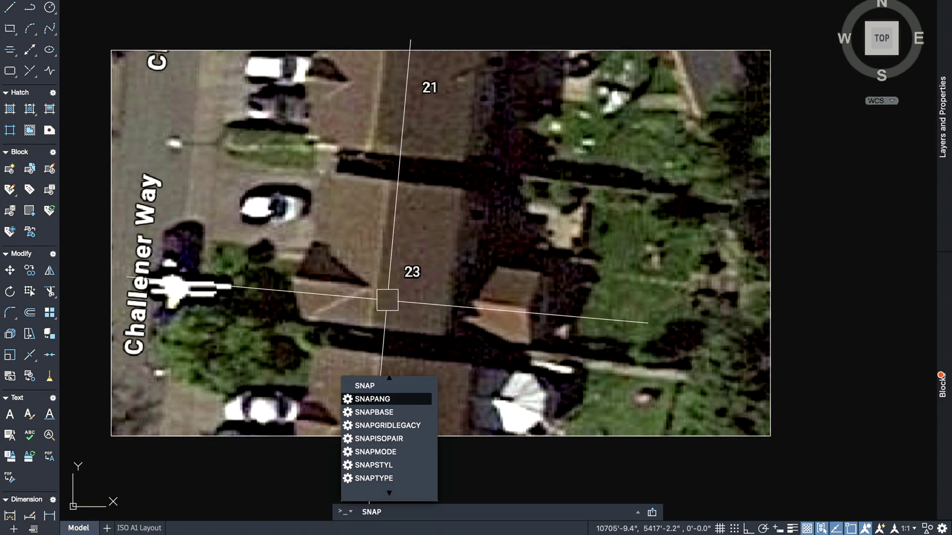
key("Return")
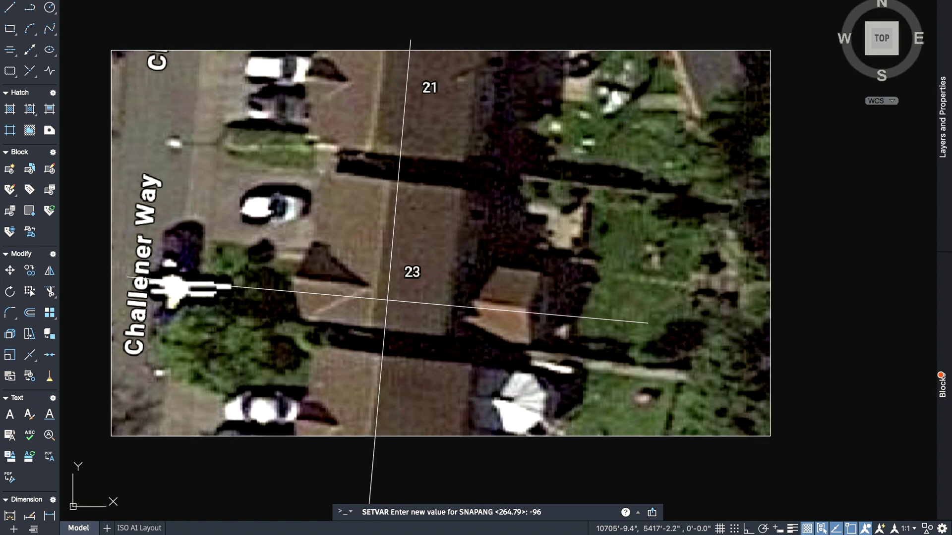
key("Return")
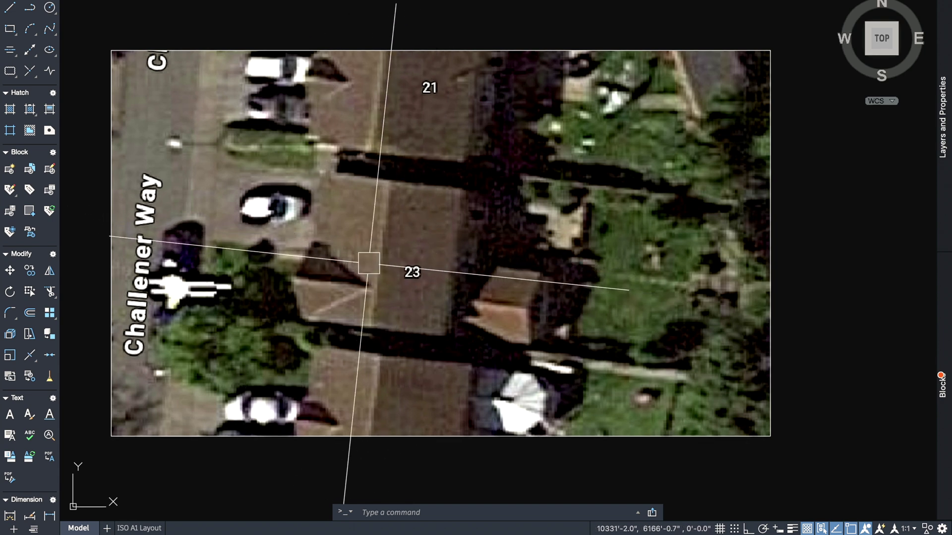
key("Return")
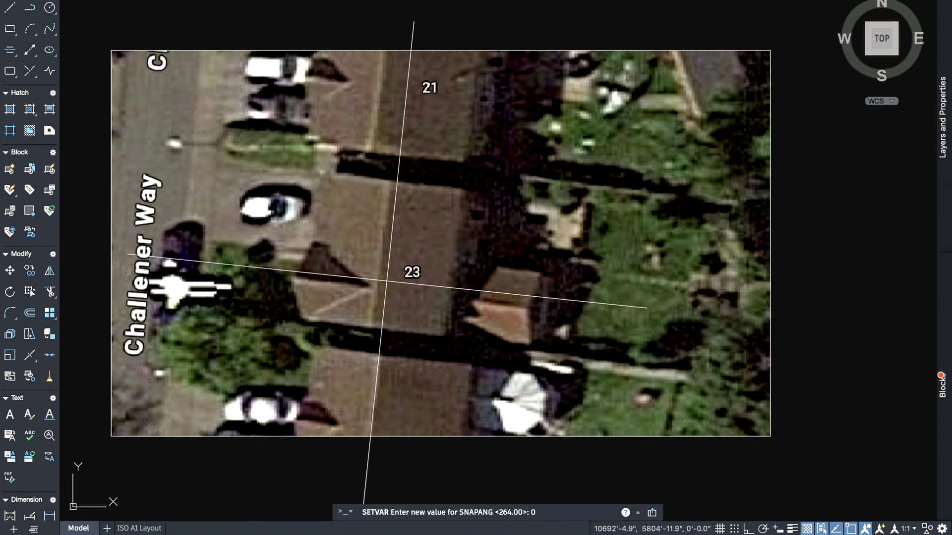
type("0")
key("Return")
scroll(381, 304, "down", 8)
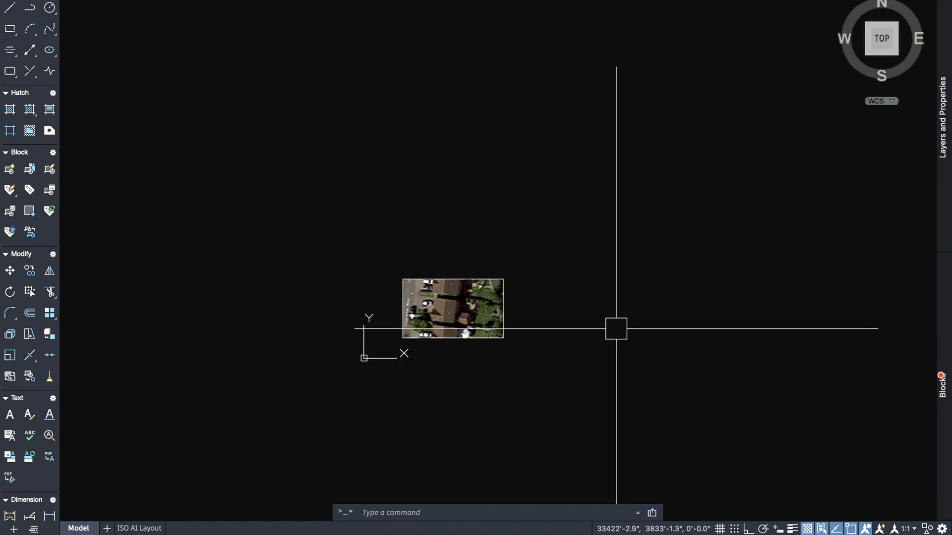
- Pan the aerial image toward the centre and set the snap angle to -96
scroll(401, 293, "up", 6)
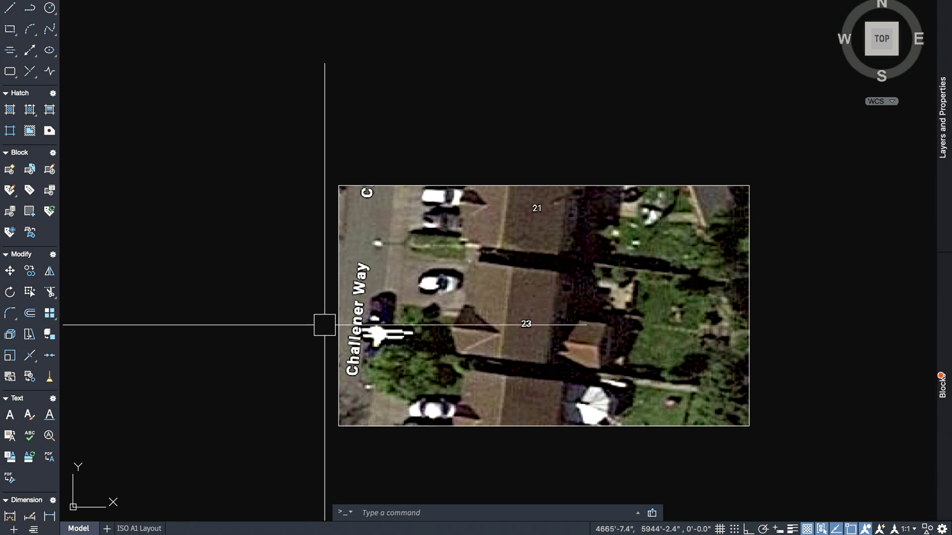
middle_click_drag(459, 349, 444, 341)
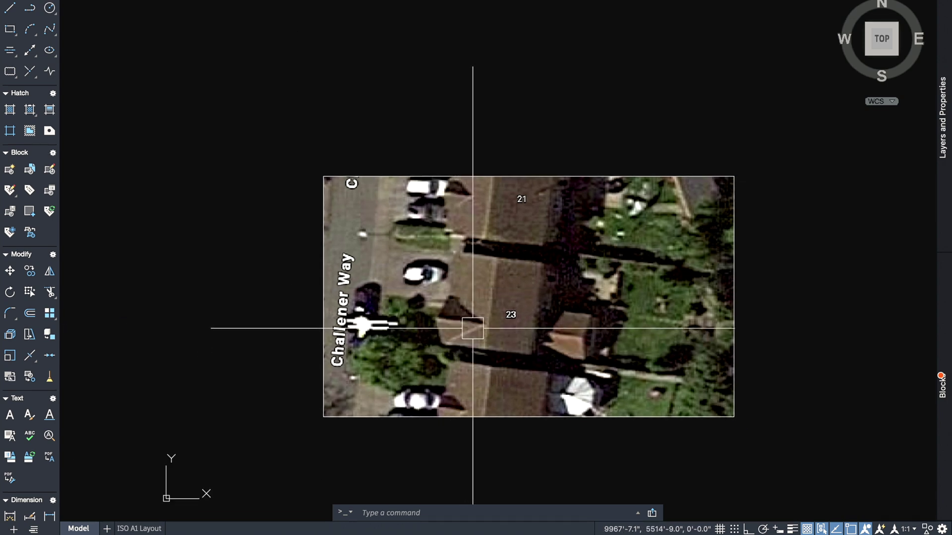
type("snapang")
key("Return")
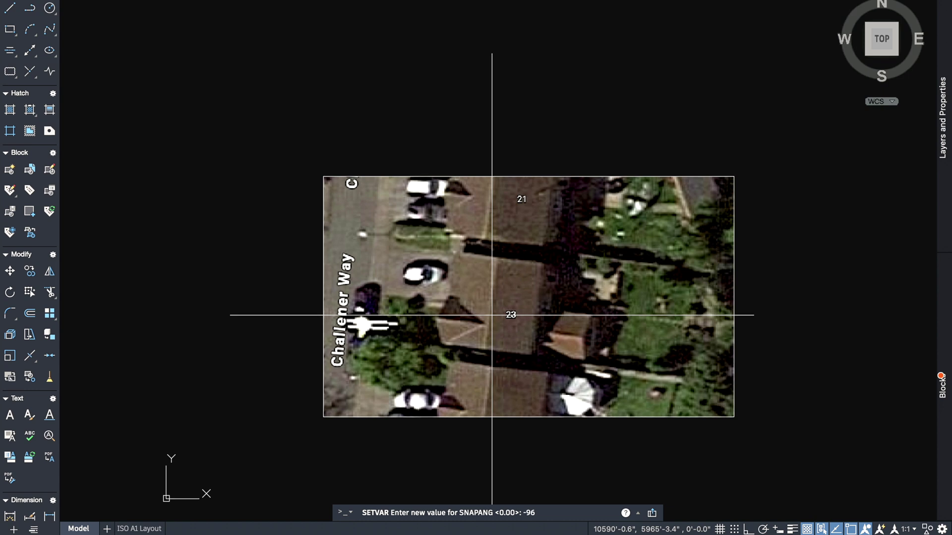
type("-96")
key("Return")
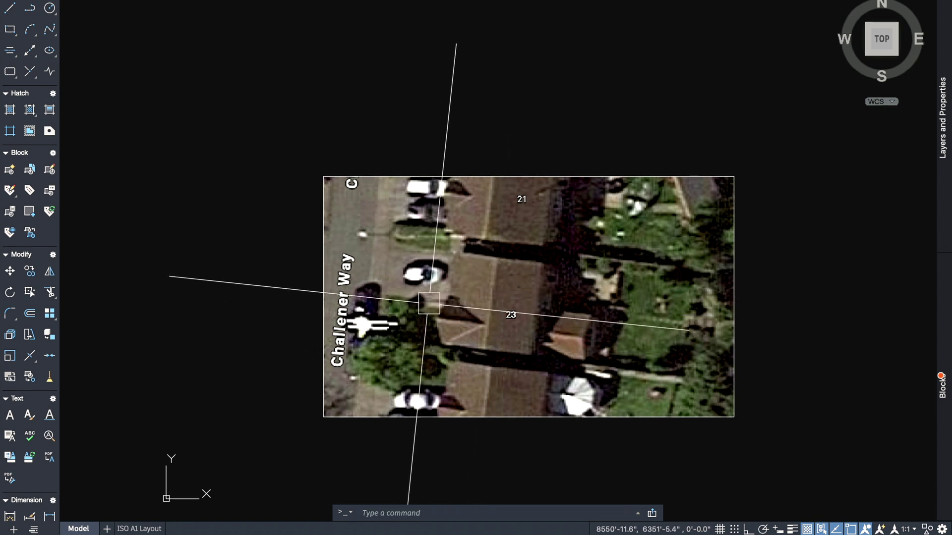
- Reset the snap angle to 0
type("snapang")
key("Return")
type("0")
key("Return")
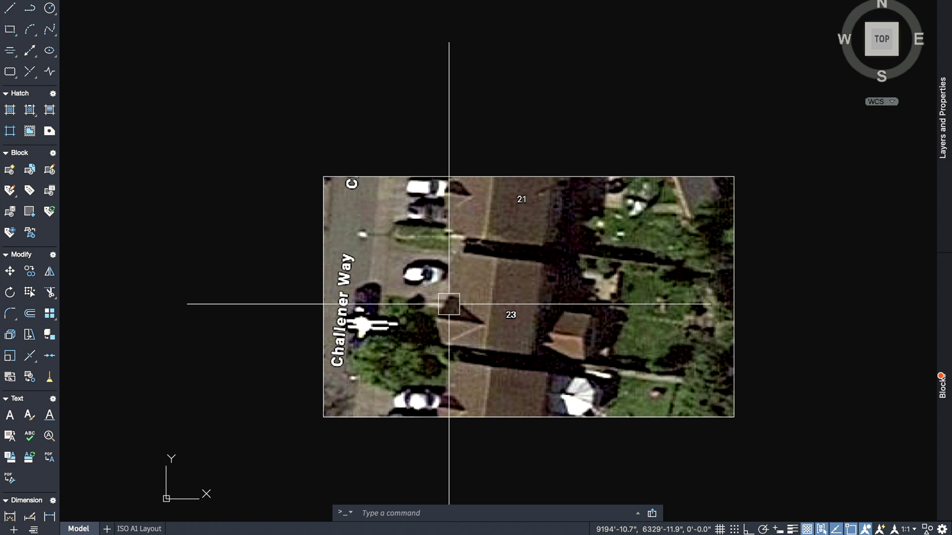
- With Ortho on, draw an L-shaped polyline: a vertical segment, then a horizontal one to the left
type("pl")
key("Return")
left_click(228, 198)
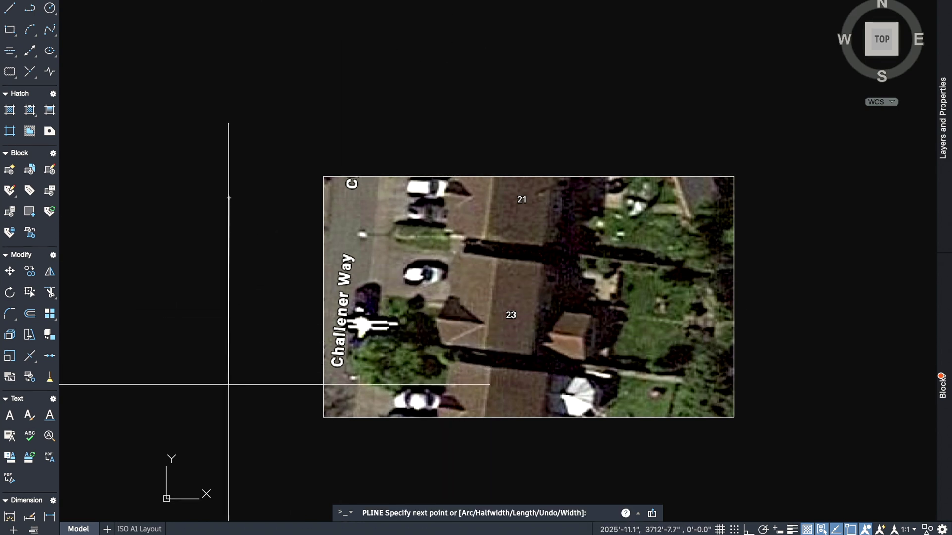
left_click(749, 530)
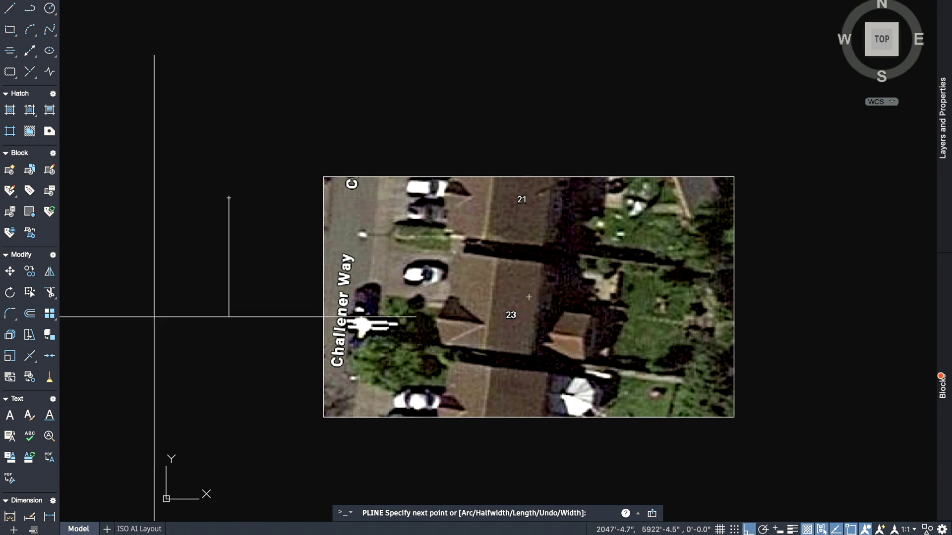
left_click(171, 382)
key("Return")
key("Return")
left_click(229, 382)
left_click(115, 282)
key("Return")
key("Return")
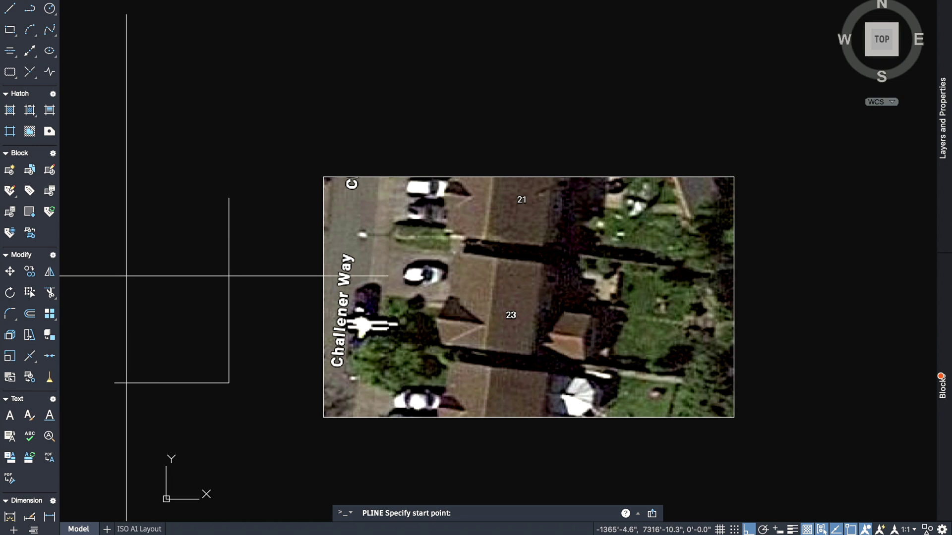
- Draw a separate horizontal polyline, cancel a trim, and select that line
left_click(122, 271)
left_click(277, 267)
key("Return")
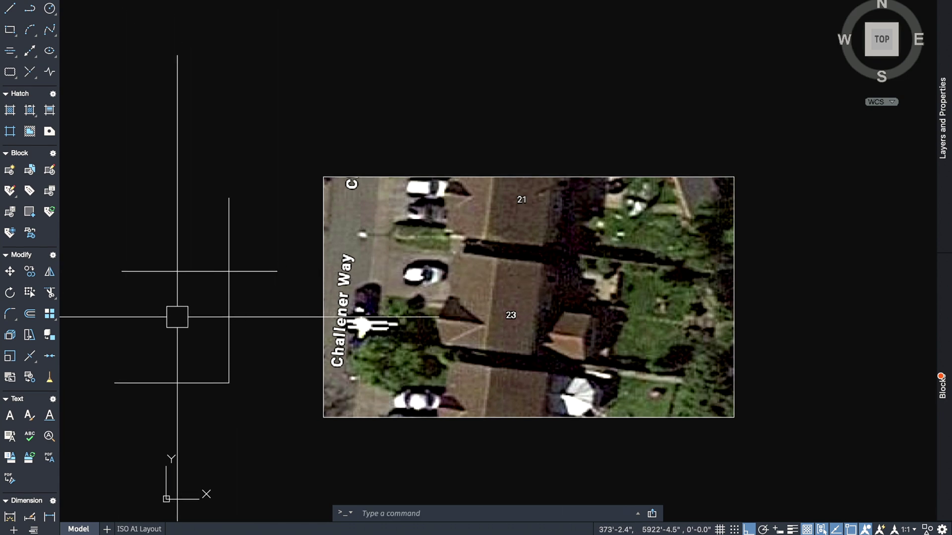
type("tr")
key("Return")
key("Escape")
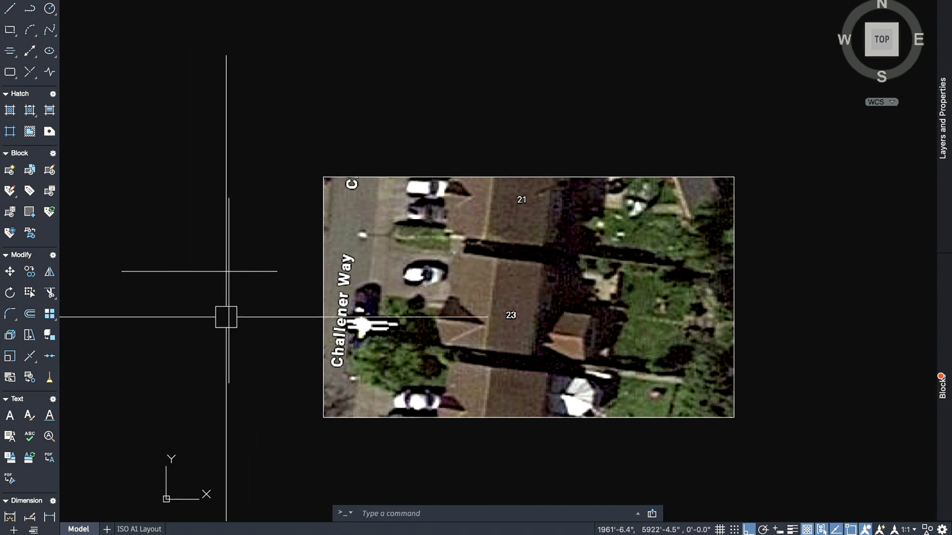
left_click(258, 271)
- Move the horizontal line down from its midpoint so it crosses the vertical line
scroll(175, 308, "up", 2)
type("M")
key("Return")
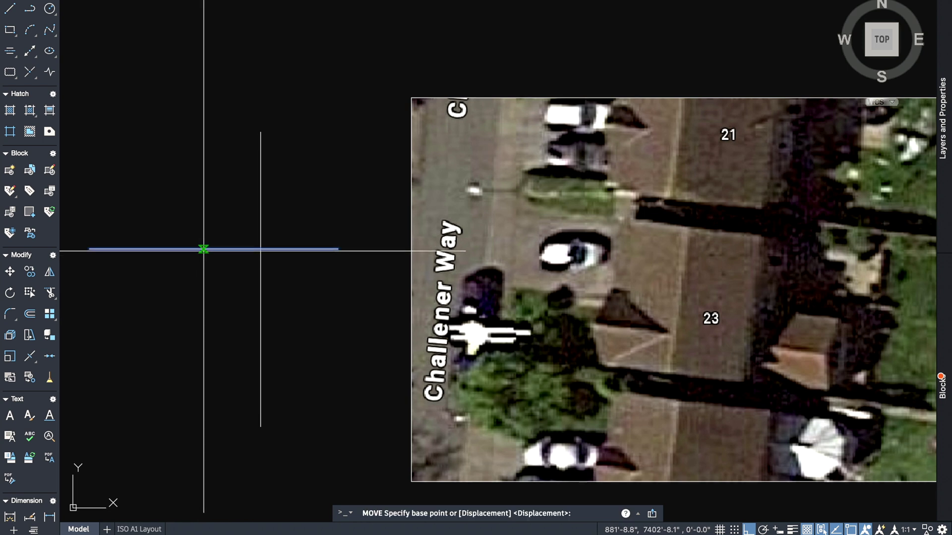
left_click(213, 249)
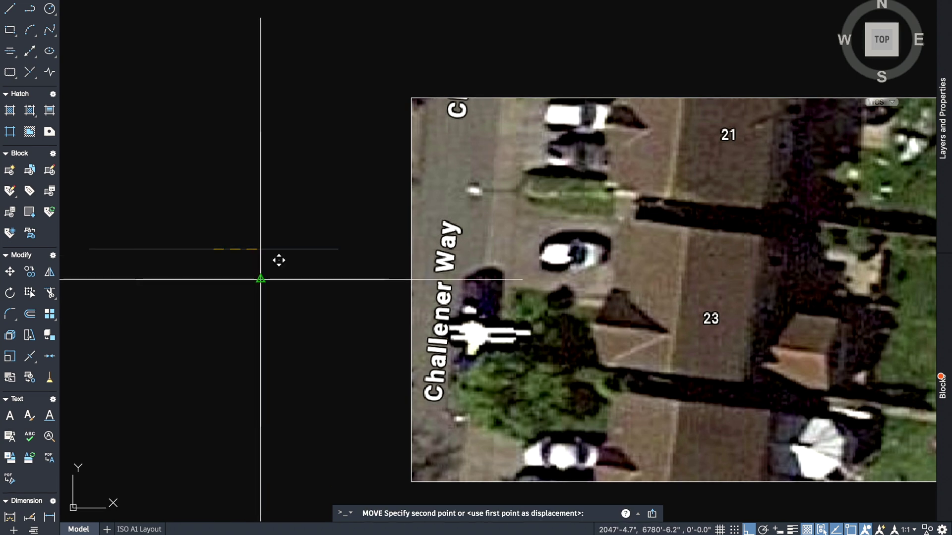
left_click(260, 280)
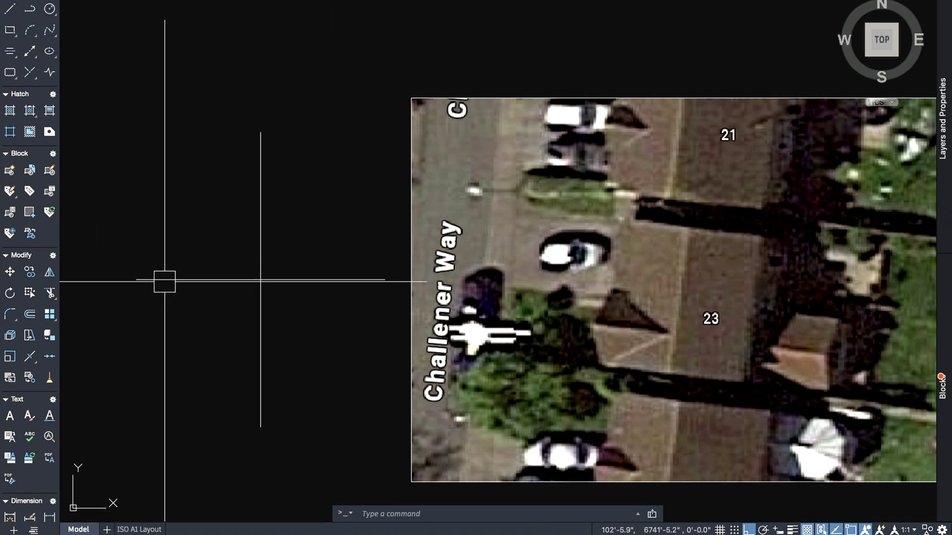
scroll(189, 298, "down", 4)
scroll(218, 233, "up", 2)
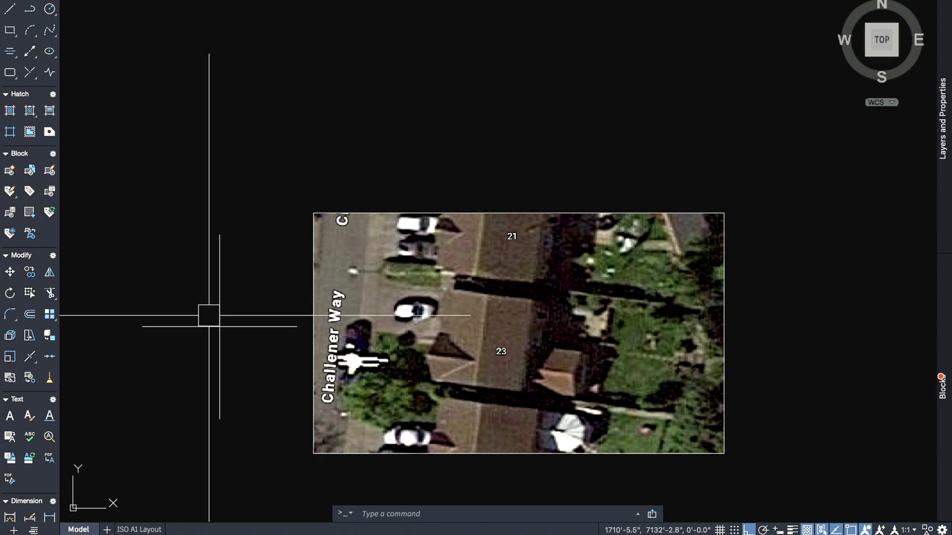
- Zoom out until the whole aerial image of house 23 is in view
scroll(236, 268, "up", 3)
scroll(225, 282, "down", 3)
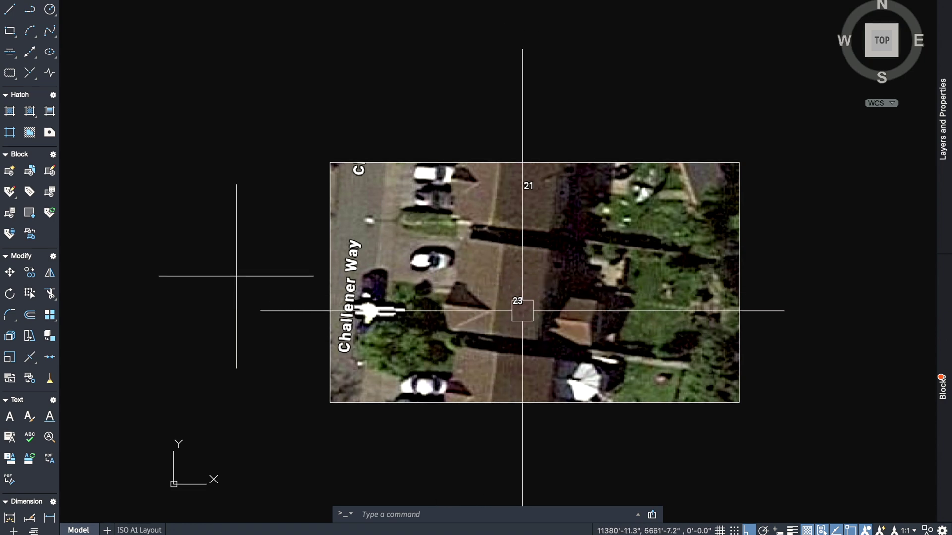
scroll(508, 297, "up", 4)
scroll(504, 262, "down", 3)
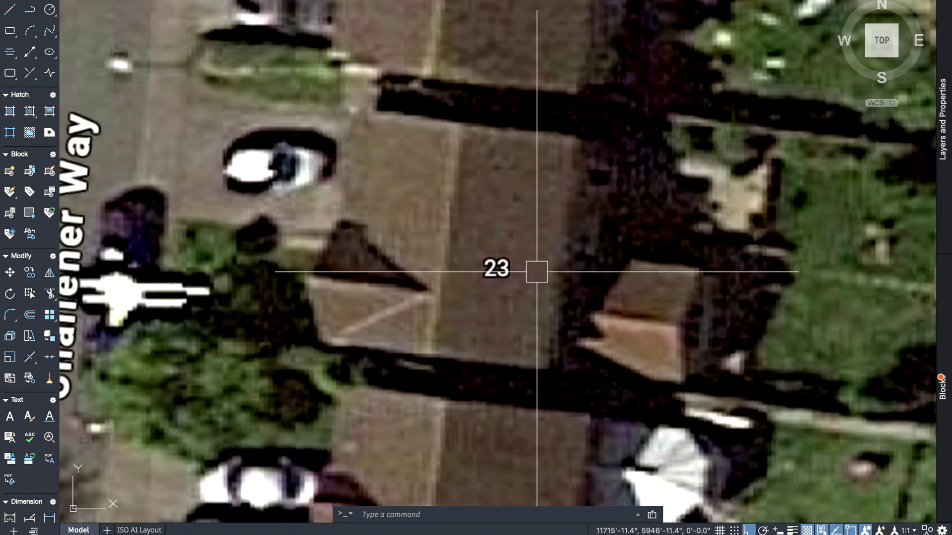
scroll(458, 264, "down", 2)
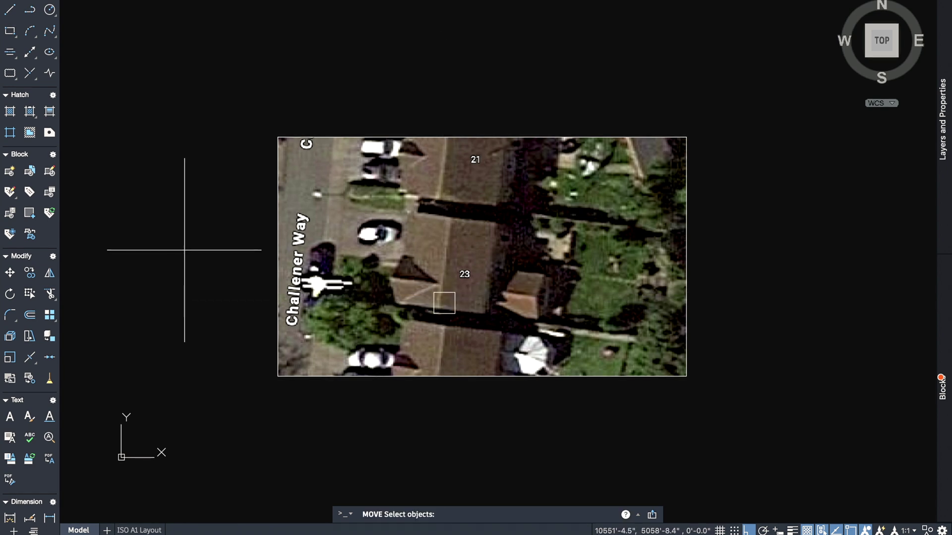
- Cancel Move, set SNAPANG to -6 to align with the house walls, then start PL
key("Return")
key("Escape")
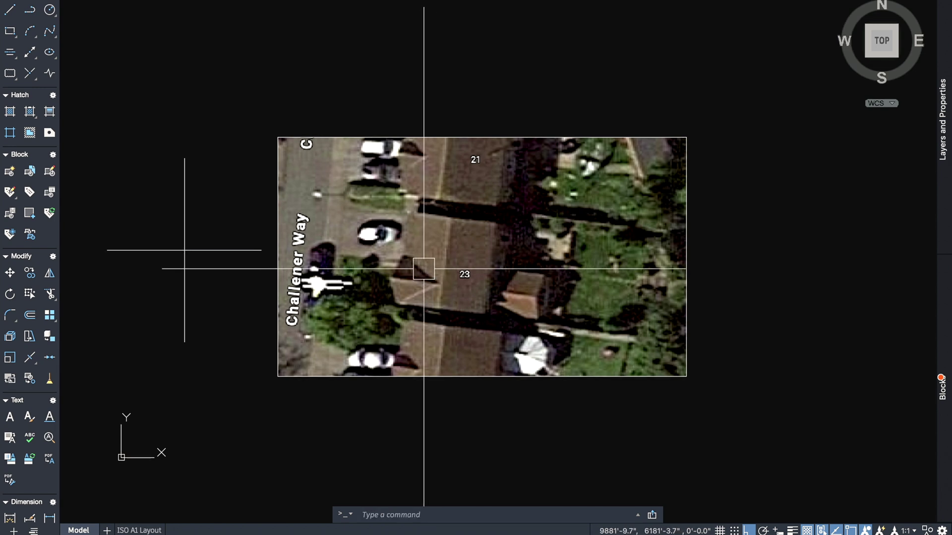
type("SNAPANG")
key("Return")
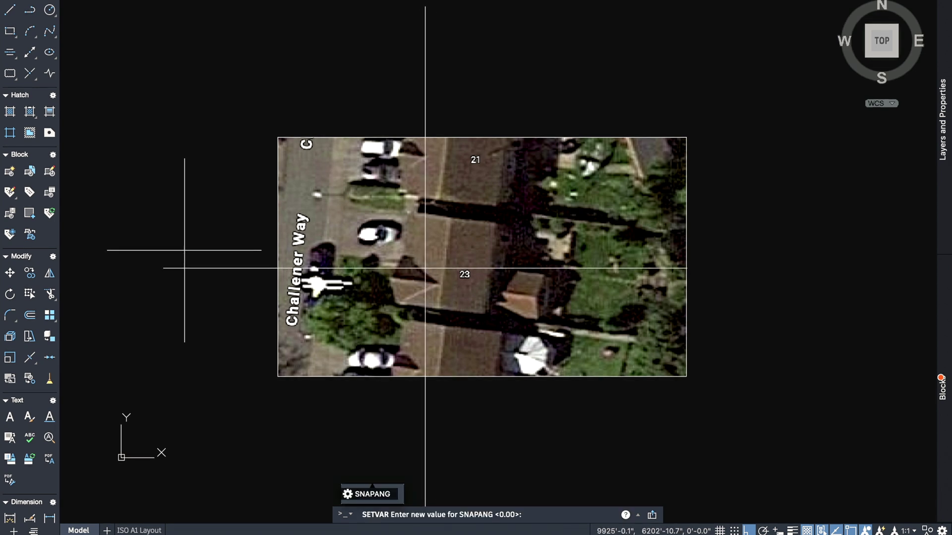
type("-6")
key("Return")
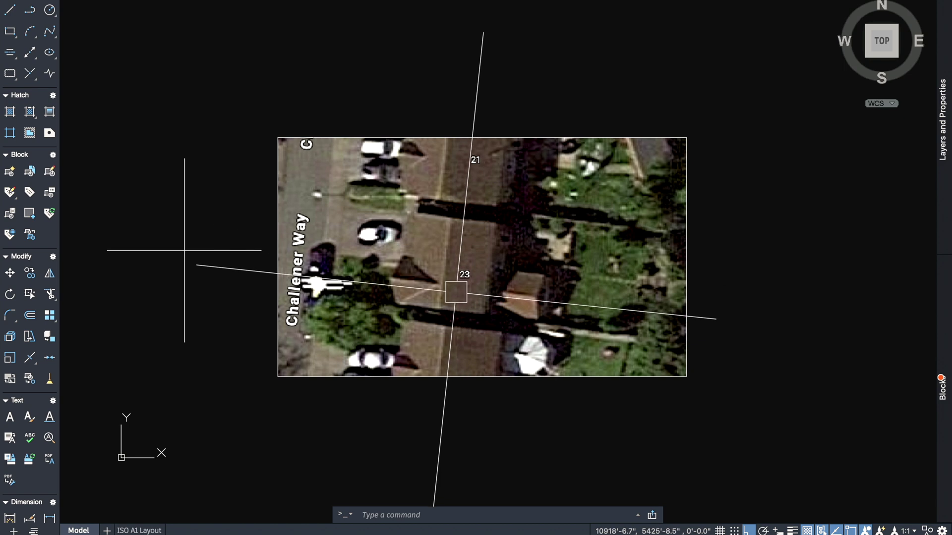
scroll(452, 286, "up", 2)
type("pl")
key("Return")
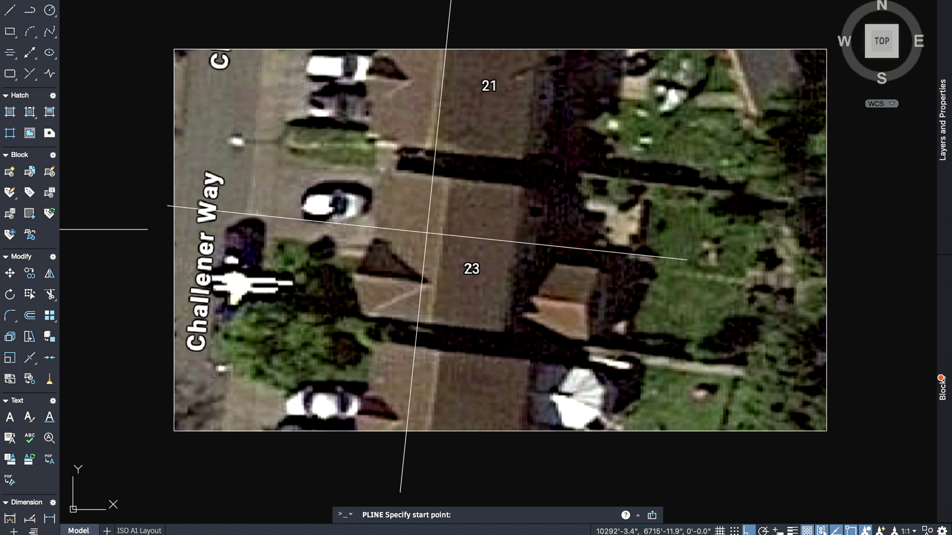
- Draw a 28' polyline segment from house 23's plot corner at the rotated angle
left_click(446, 177)
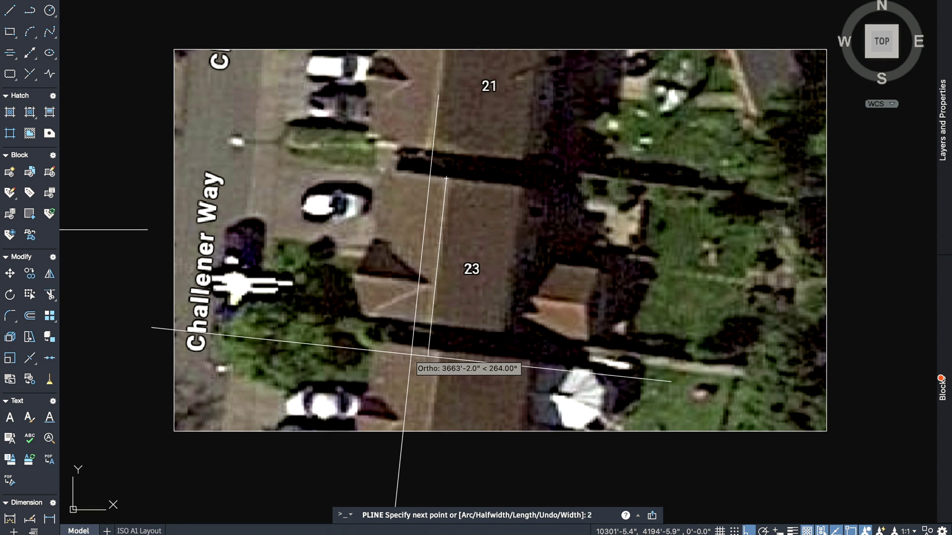
key("Return")
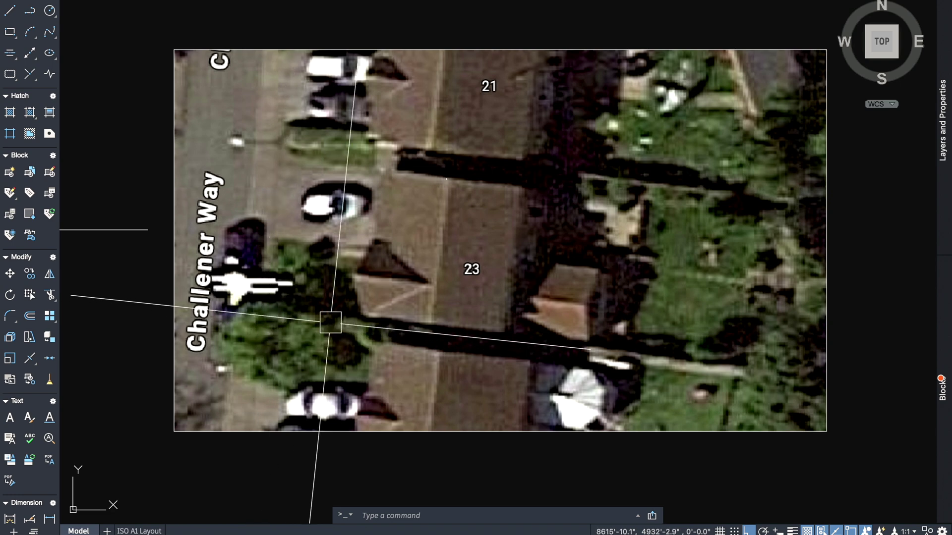
scroll(437, 173, "up", 10)
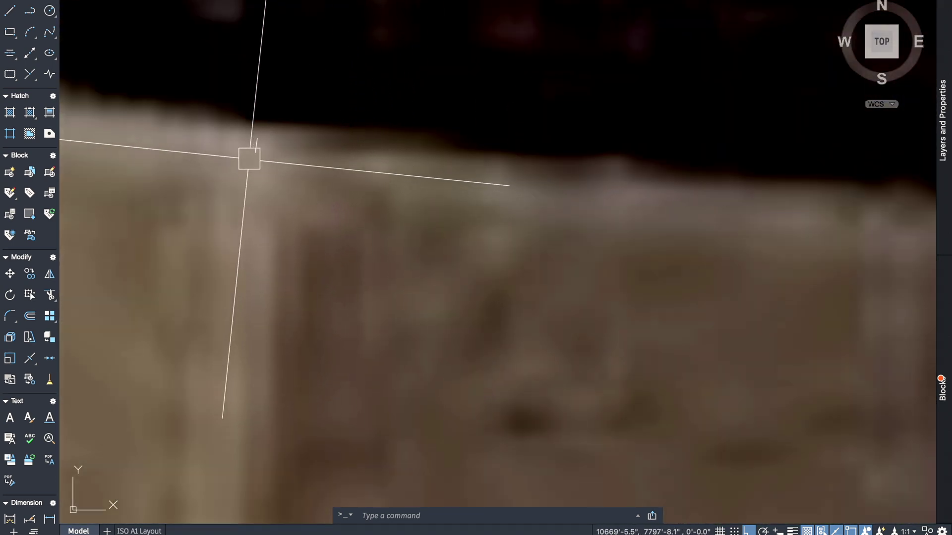
- Start scaling the aerial image, using the plot corner as the base point
scroll(339, 357, "down", 10)
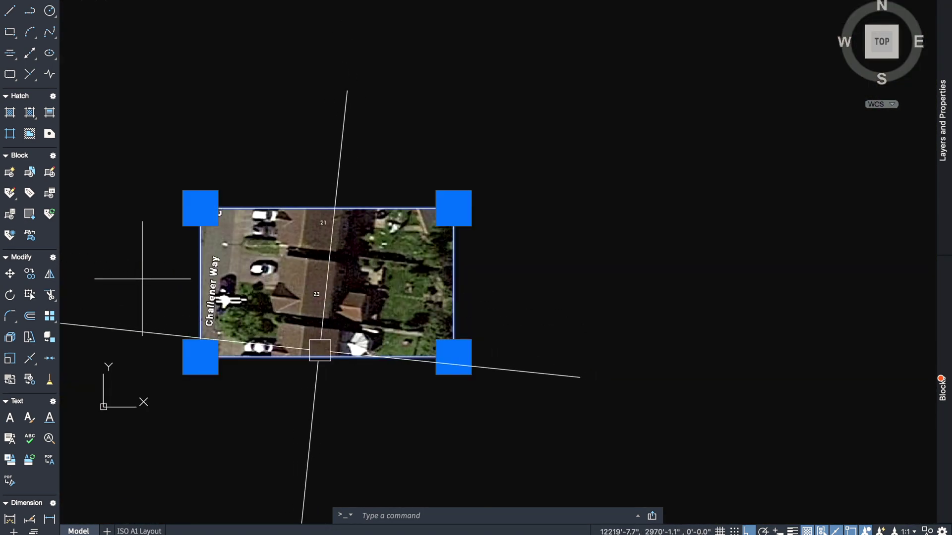
scroll(286, 298, "up", 4)
type("c")
key("Return")
scroll(340, 183, "up", 8)
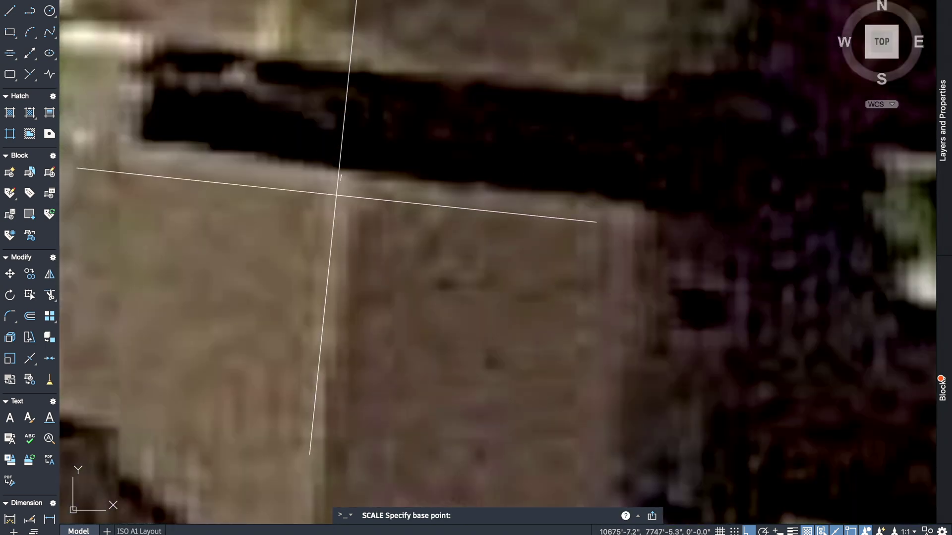
left_click(342, 174)
- Scale by reference, matching the image's plot edge to the 28' polyline length
type("r")
key("Return")
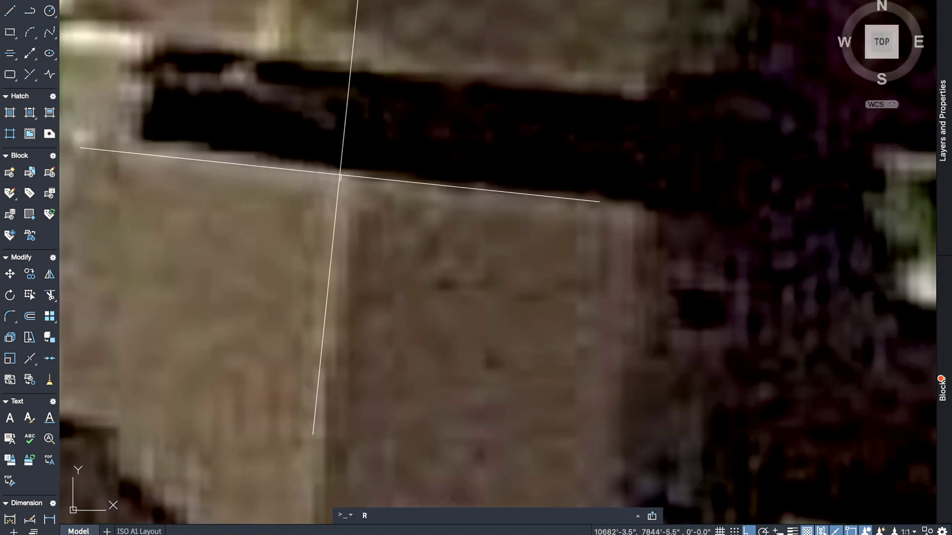
left_click(340, 177)
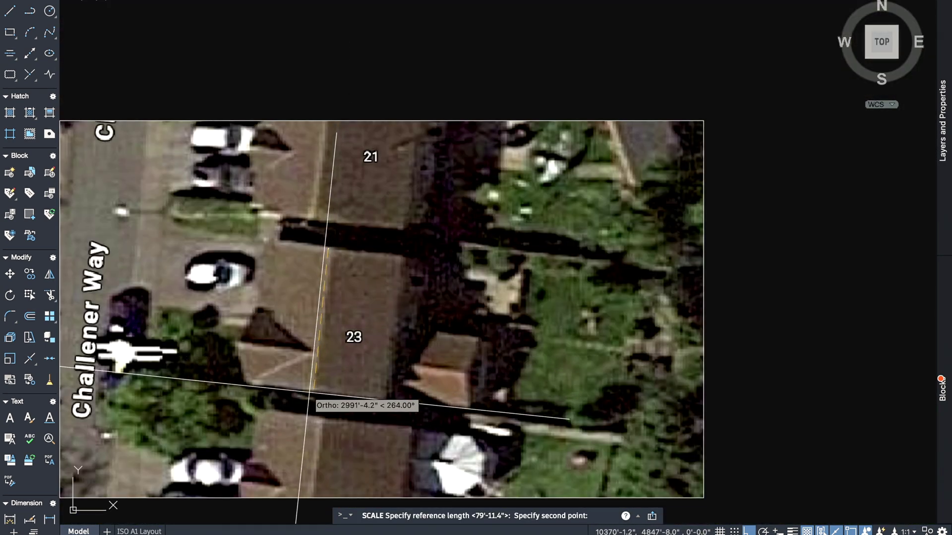
left_click(330, 238)
scroll(334, 279, "up", 5)
left_click(349, 260)
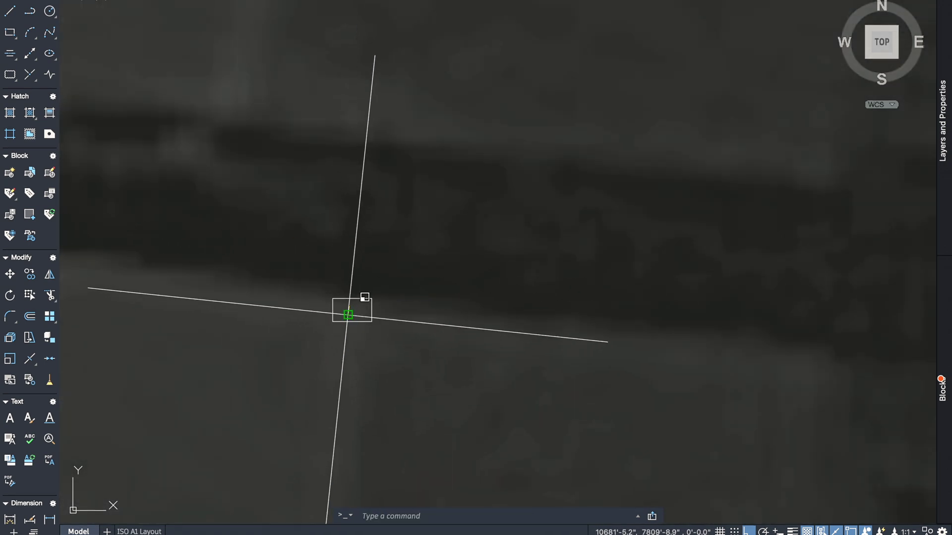
scroll(364, 273, "up", 4)
scroll(364, 272, "down", 3)
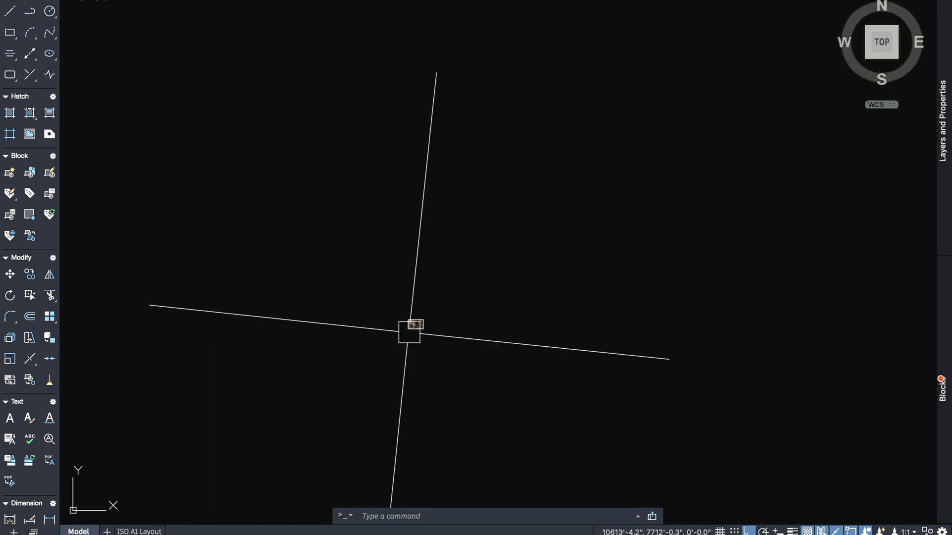
- Window-select the small object and move it to a new position
left_click(355, 333)
left_click(397, 395)
scroll(404, 393, "up", 2)
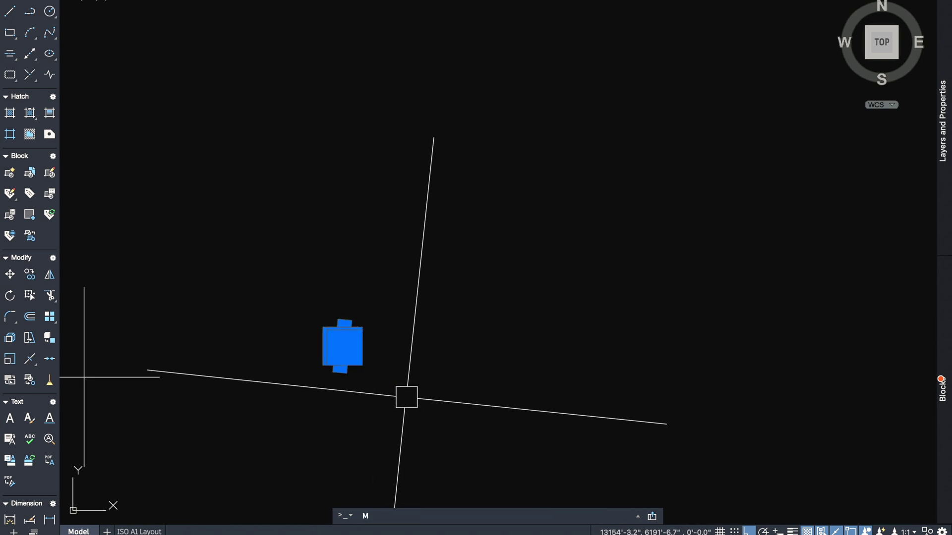
type("m")
key("Return")
left_click(444, 388)
left_click(218, 373)
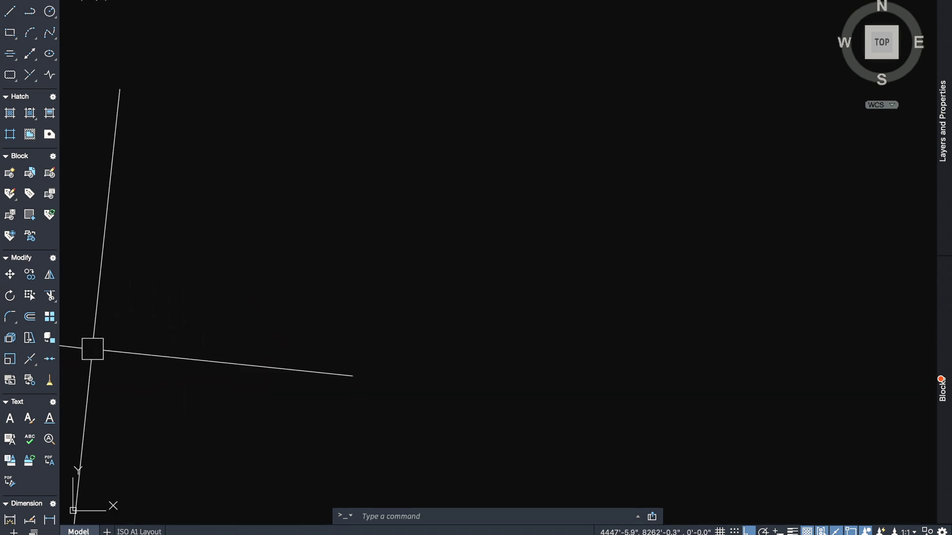
- Pan and zoom back to the rescaled aerial image showing houses 21 and 23
scroll(504, 364, "up", 5)
middle_click_drag(357, 440, 391, 278)
scroll(467, 285, "up", 5)
scroll(400, 271, "down", 5)
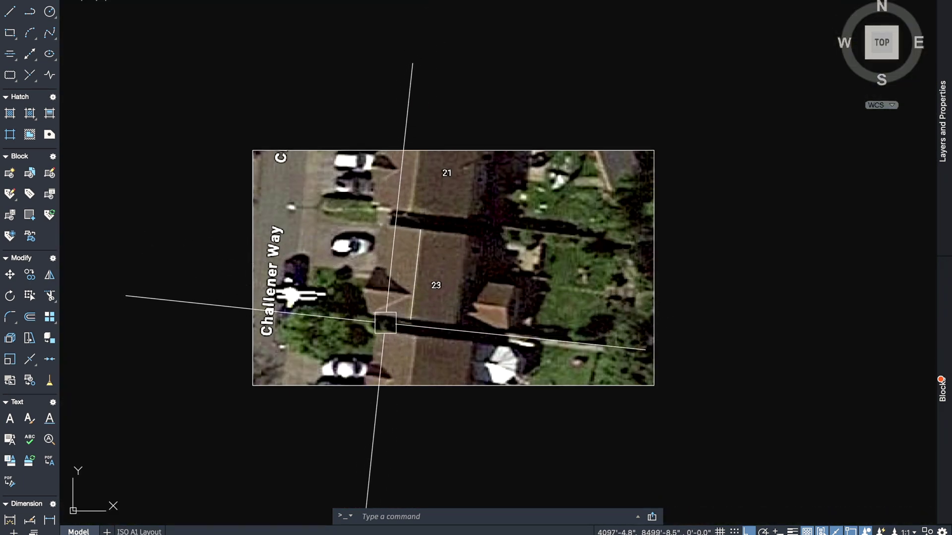
- Trace a 28' polyline along house 23's side boundary
key("Return")
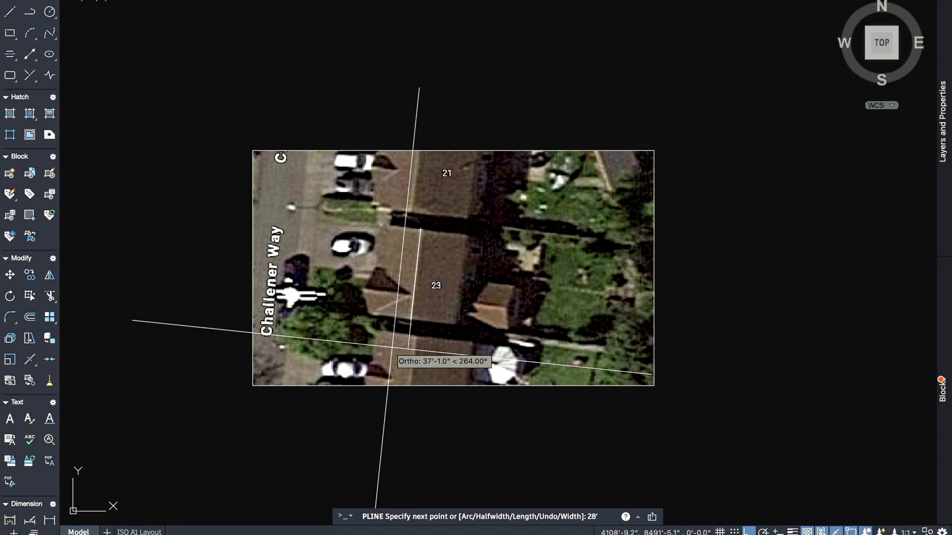
key("Return")
scroll(340, 330, "up", 2)
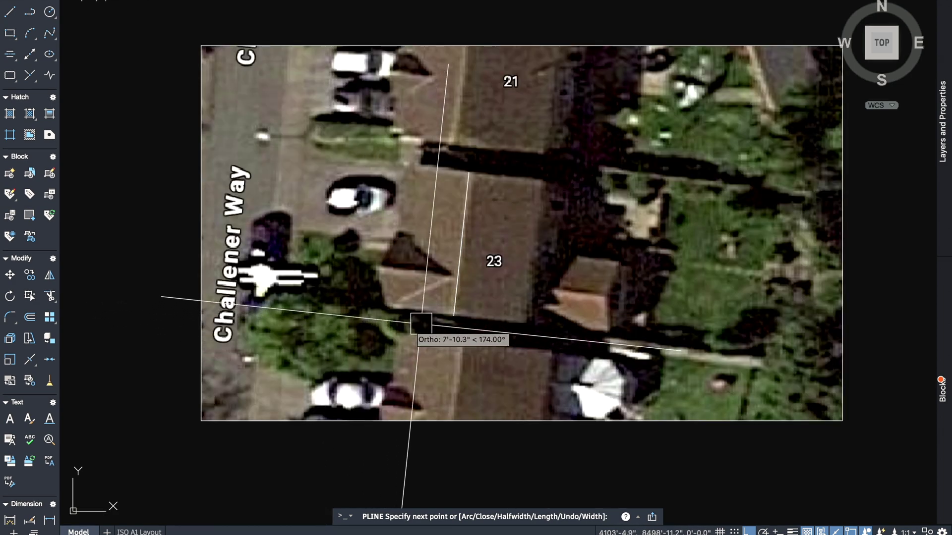
key("Return")
scroll(453, 302, "up", 4)
- Begin another polyline at that edge's corner
key("Return")
left_click(488, 312)
scroll(620, 320, "down", 5)
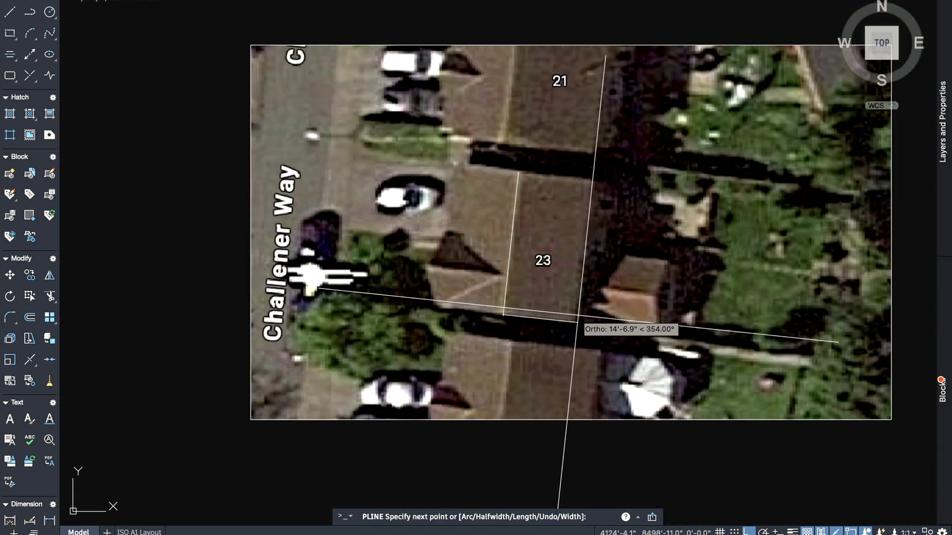
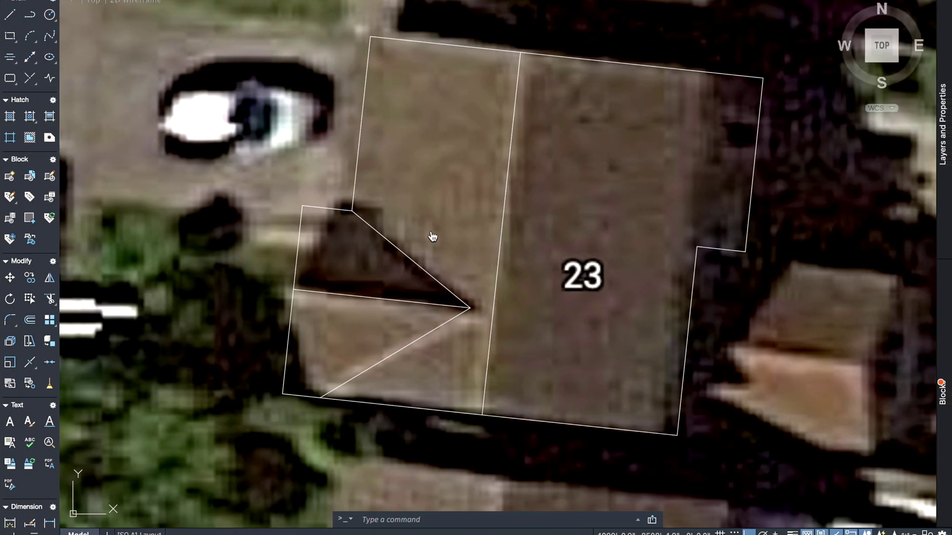
- Add a second roof line from house 23's top roof edge down to the gable, trimmed there
scroll(404, 190, "down", 5)
left_click(446, 213)
scroll(411, 205, "up", 5)
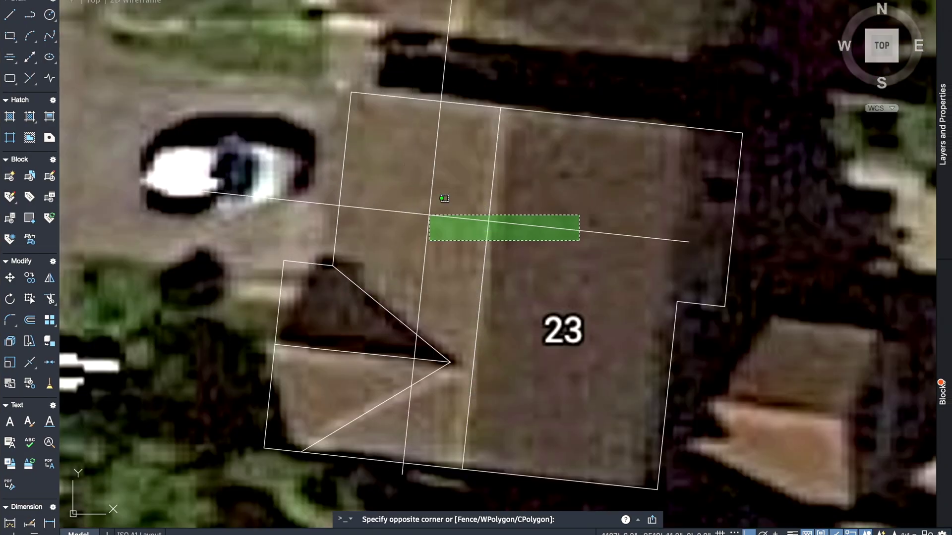
key("Escape")
type("PLINE Specify start point:")
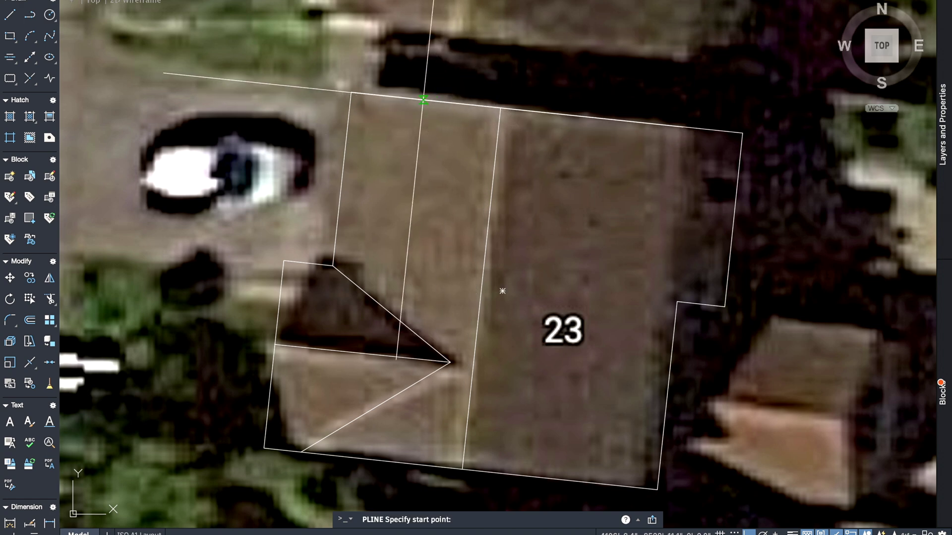
left_click(417, 99)
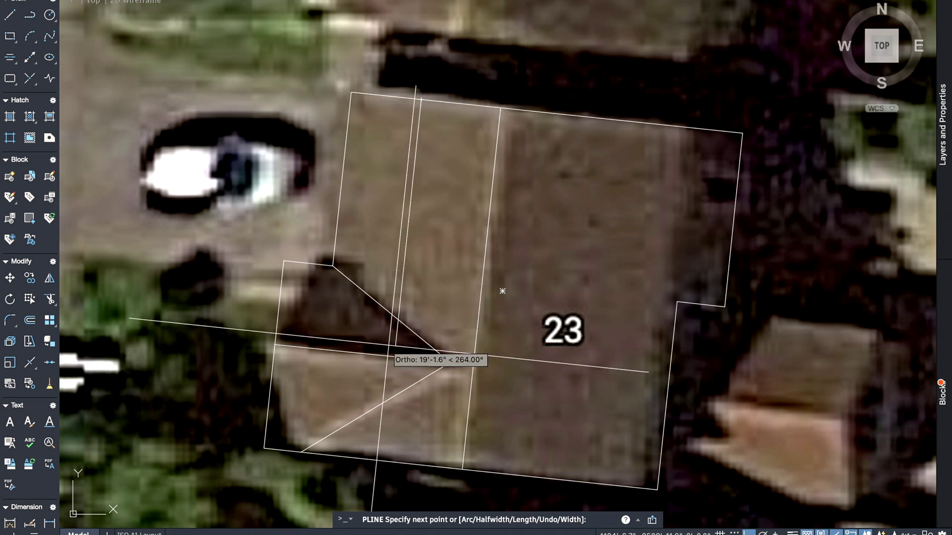
scroll(404, 345, "up", 8)
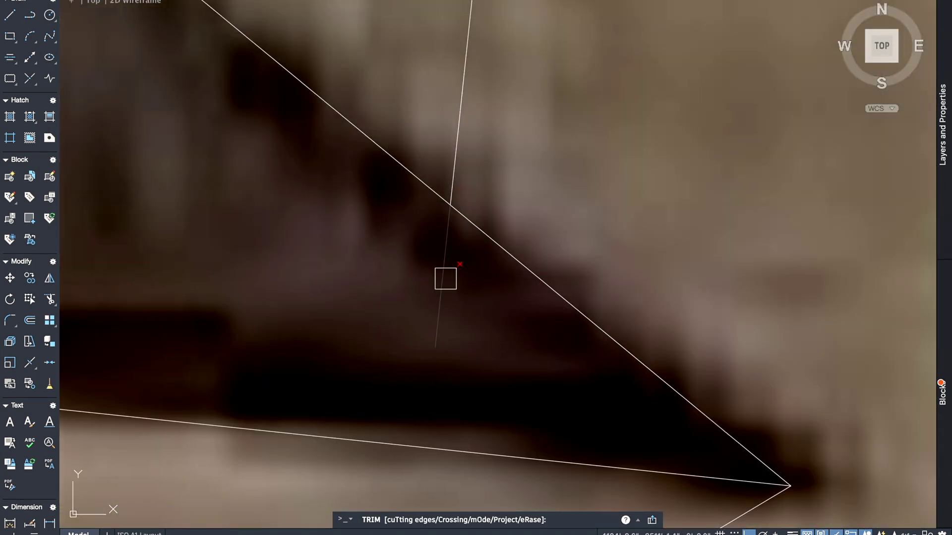
key("Escape")
scroll(411, 305, "down", 10)
scroll(397, 305, "up", 6)
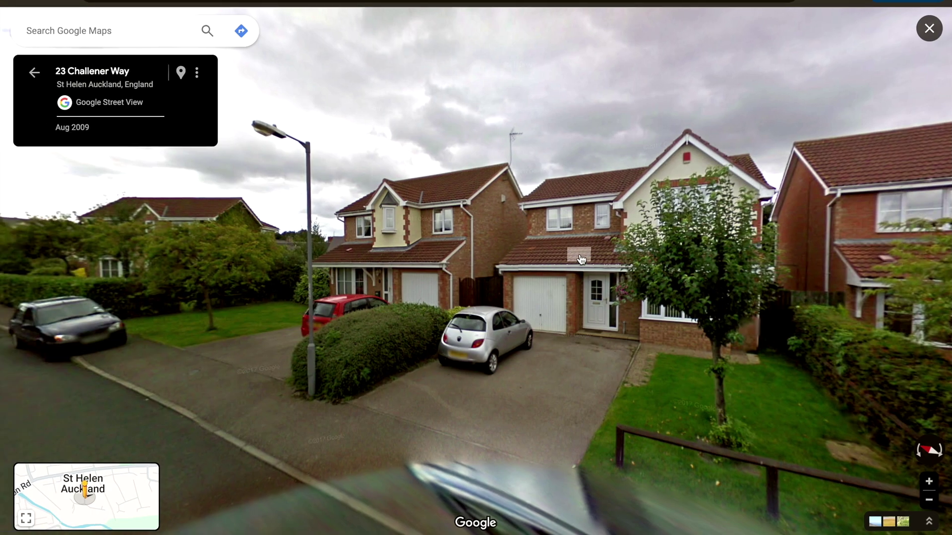
left_click_drag(727, 200, 436, 208)
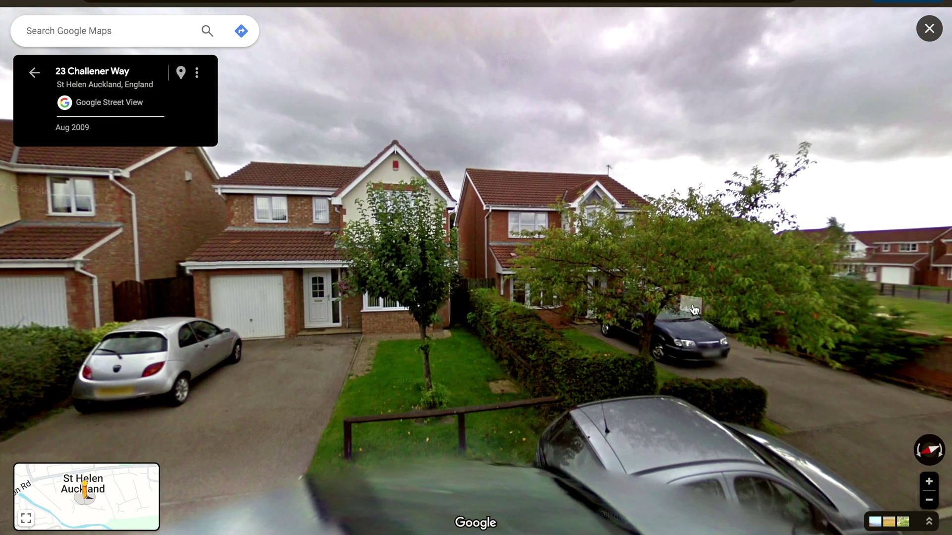
left_click(461, 302)
left_click_drag(411, 300, 550, 296)
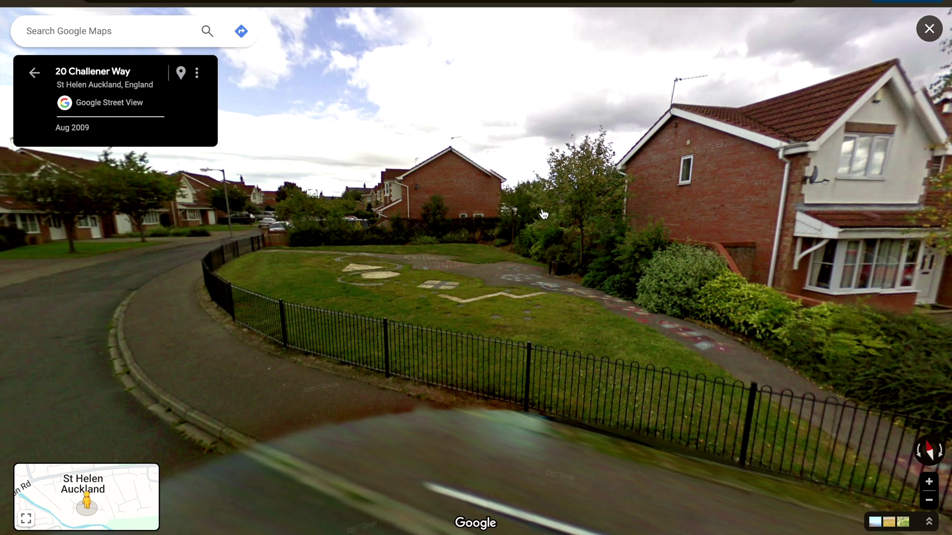
left_click(569, 247)
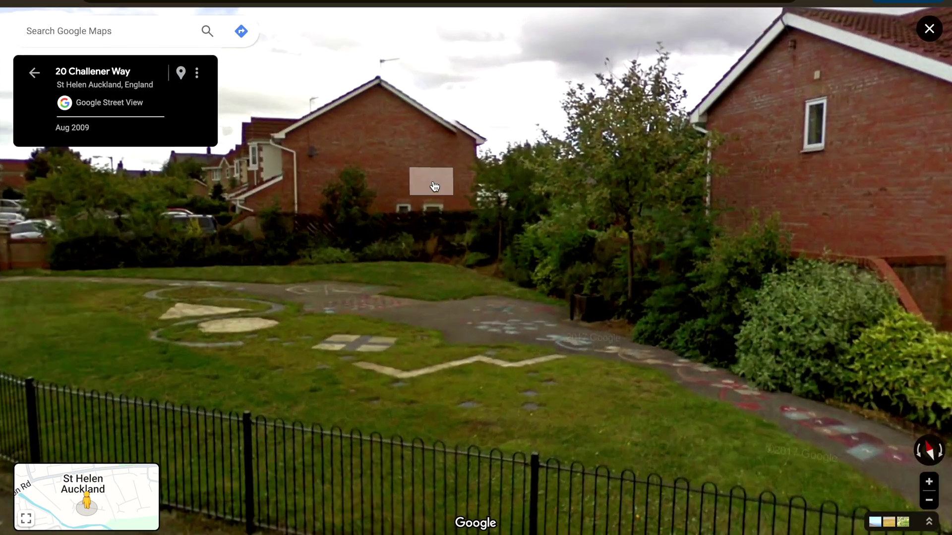
left_click_drag(432, 181, 546, 284)
left_click(378, 251)
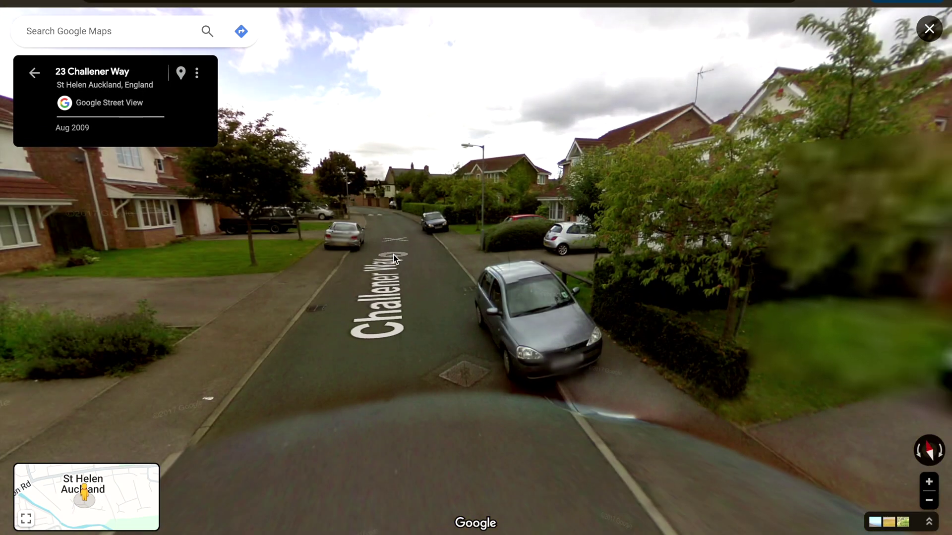
left_click(394, 258)
left_click_drag(486, 301, 234, 263)
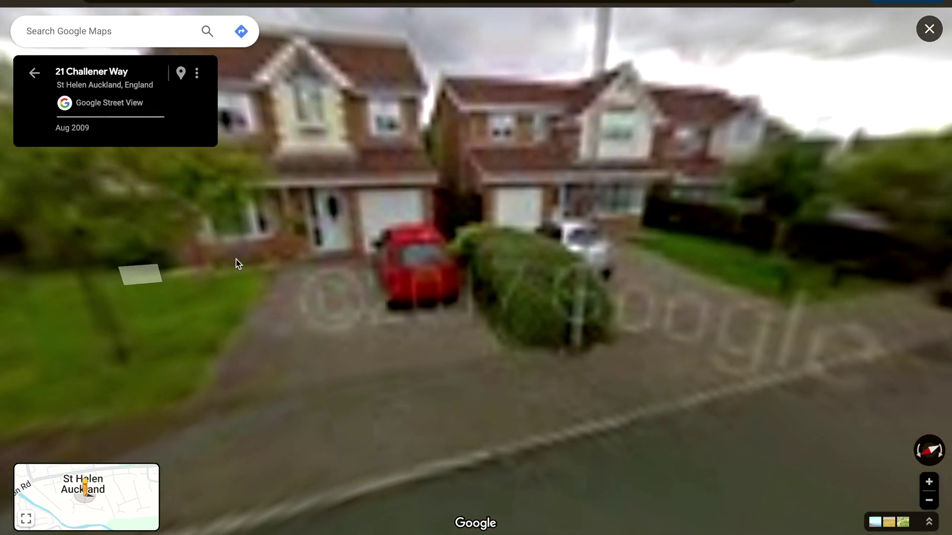
scroll(432, 150, "up", 3)
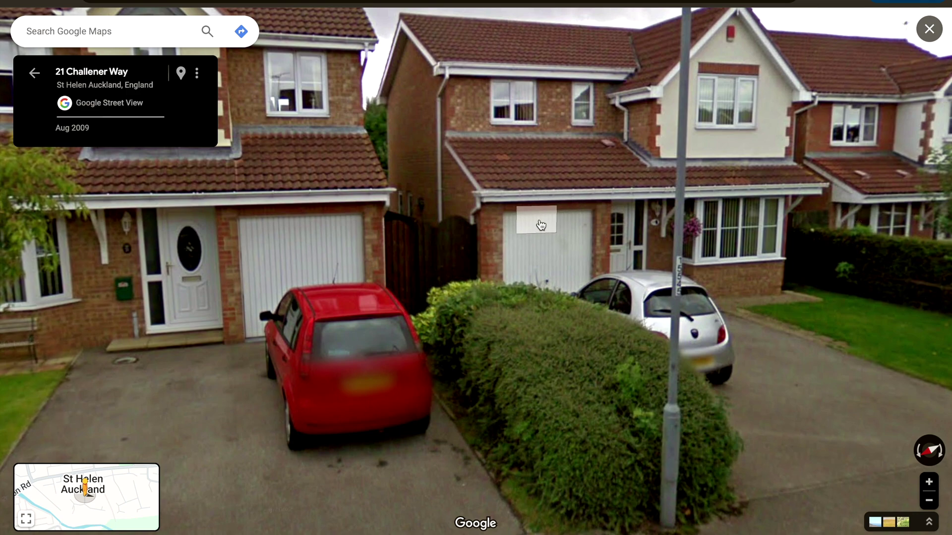
scroll(541, 226, "down", 3)
left_click_drag(541, 226, 270, 305)
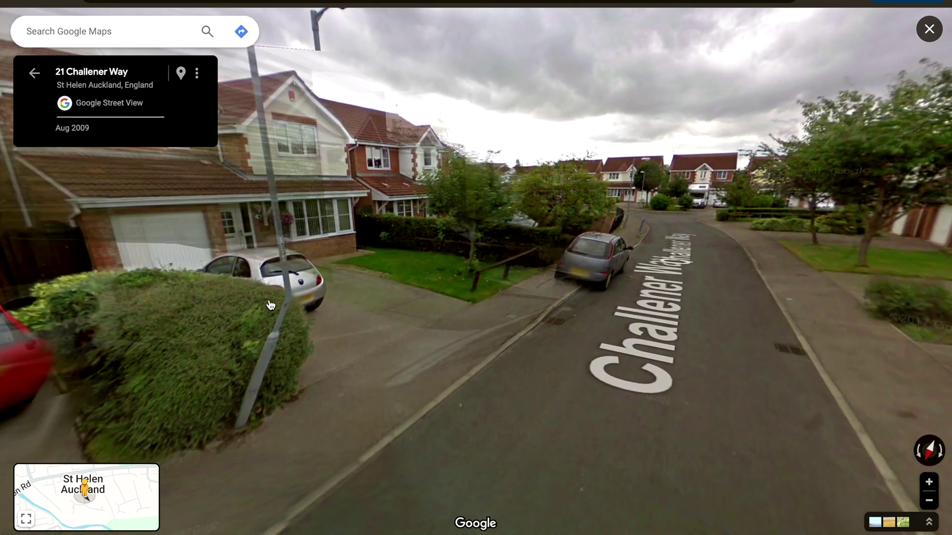
left_click(480, 311)
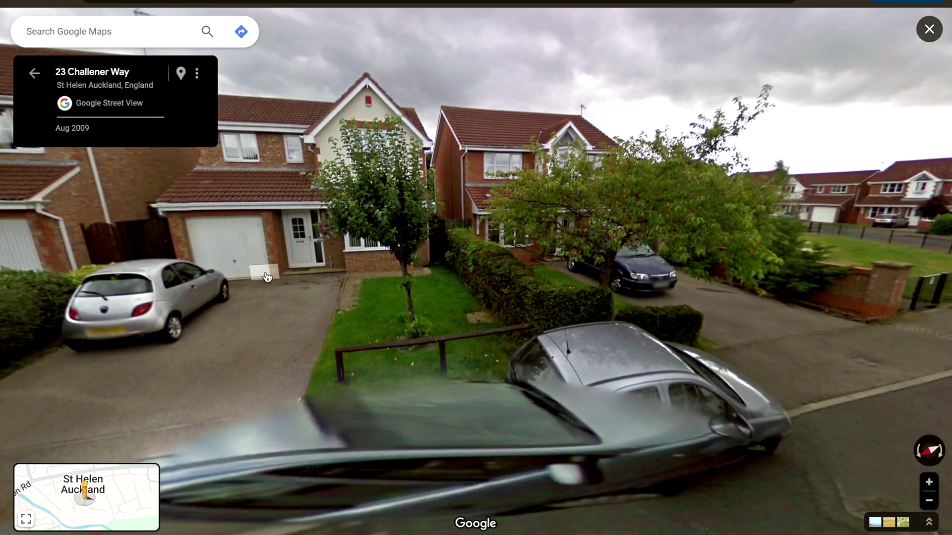
scroll(149, 242, "up", 2)
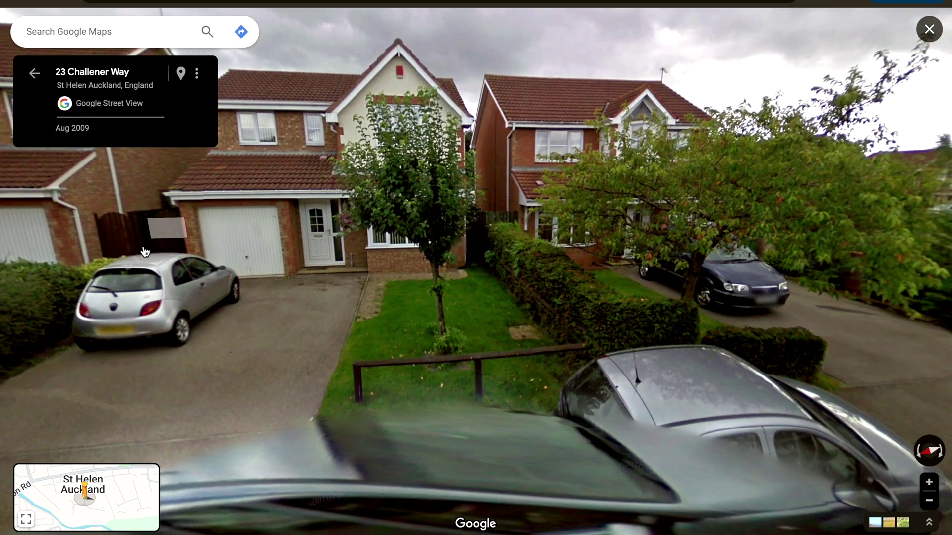
scroll(511, 238, "up", 2)
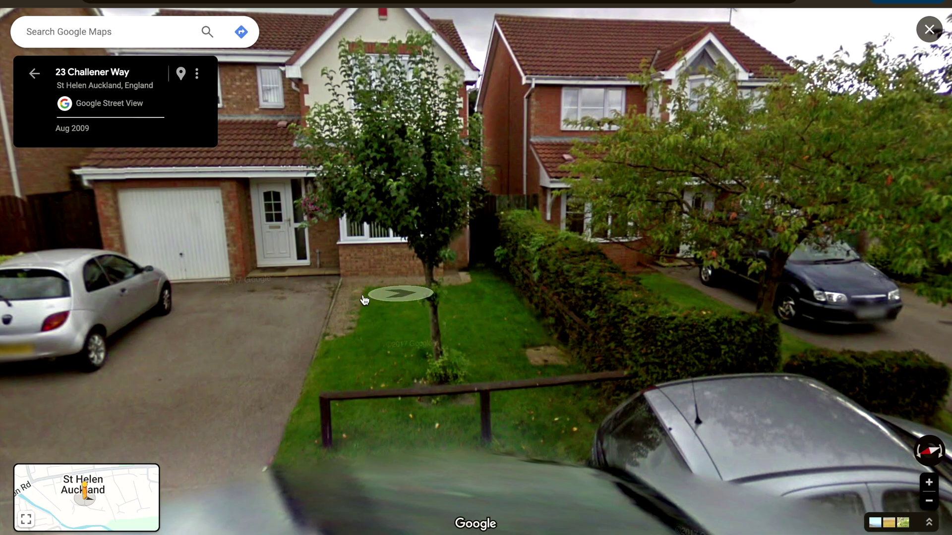
scroll(437, 296, "down", 3)
key("ctrl+Left")
key("ctrl+Right")
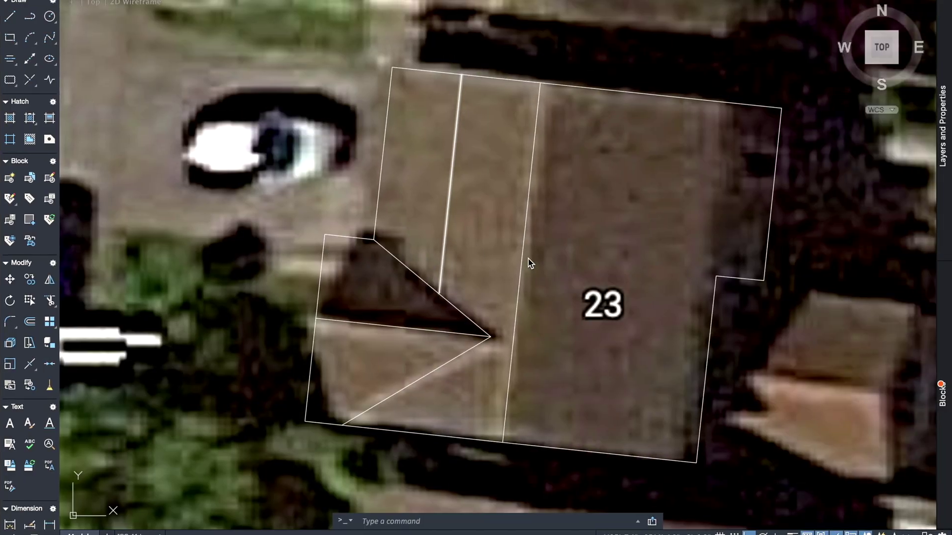
scroll(531, 263, "down", 6)
left_click(580, 276)
scroll(570, 290, "up", 5)
key("Escape")
scroll(489, 277, "up", 4)
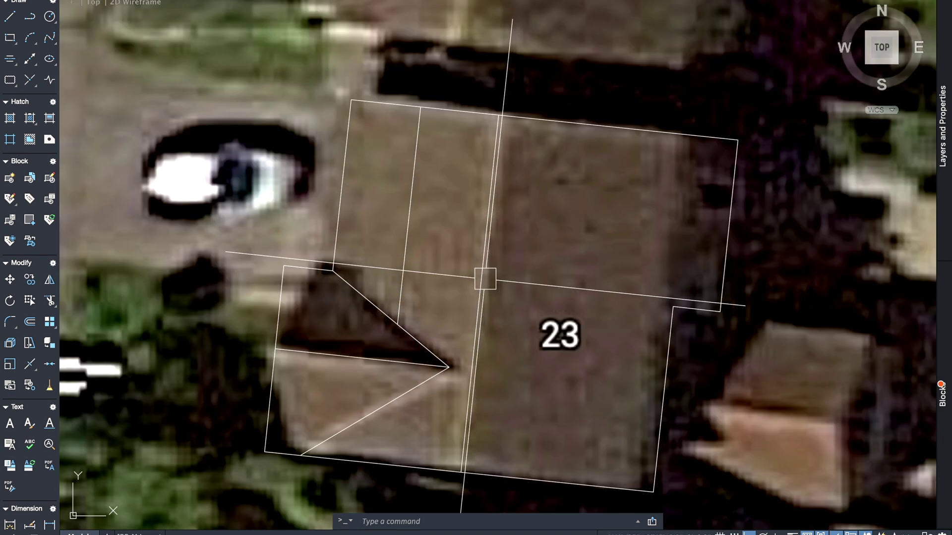
scroll(414, 262, "down", 2)
middle_click_drag(255, 313, 276, 261)
scroll(275, 262, "down", 2)
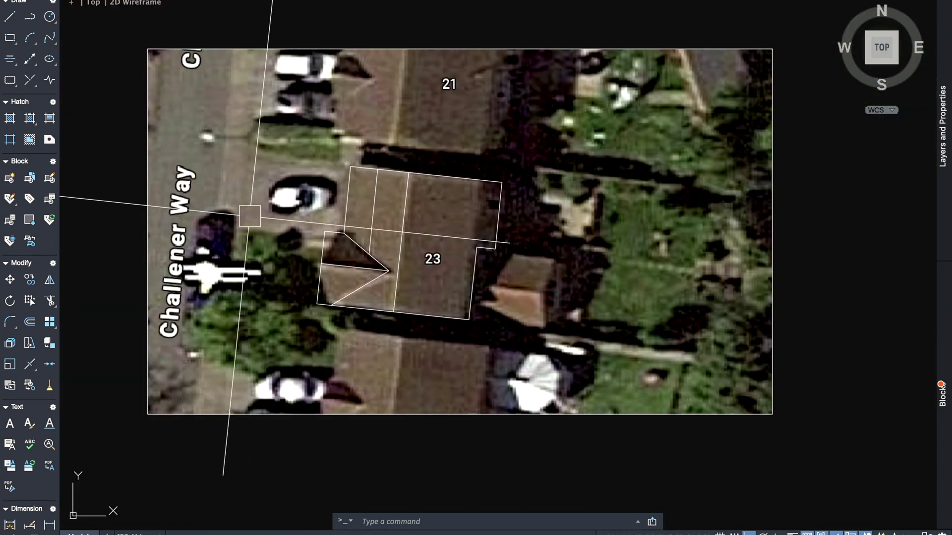
type("pl")
key("Return")
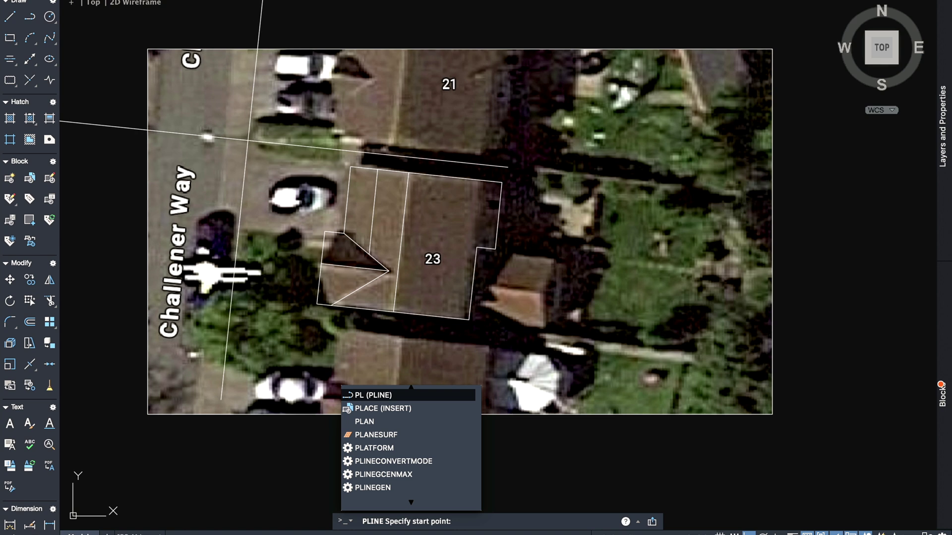
left_click(228, 139)
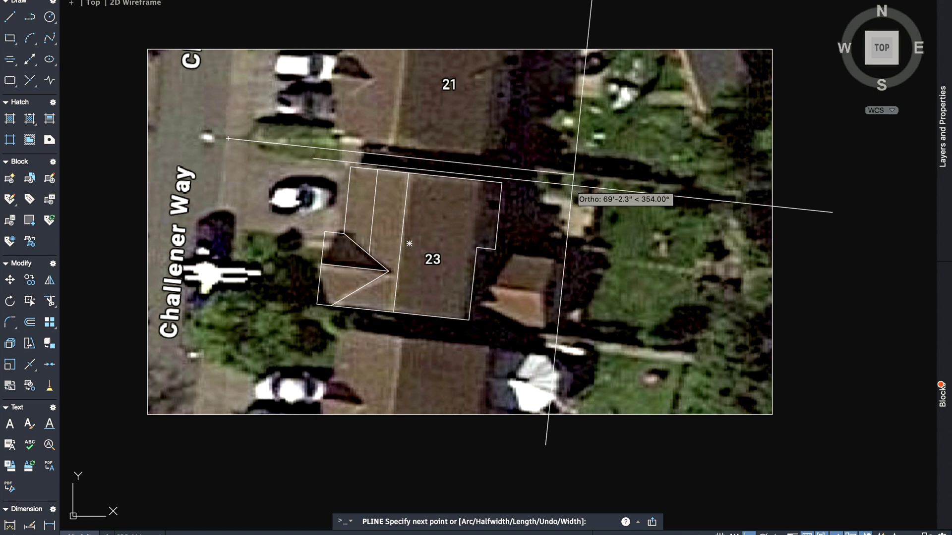
- Place the back-garden and roadside corners, closing house 23's plot boundary
middle_click_drag(675, 195, 617, 188)
left_click(682, 186)
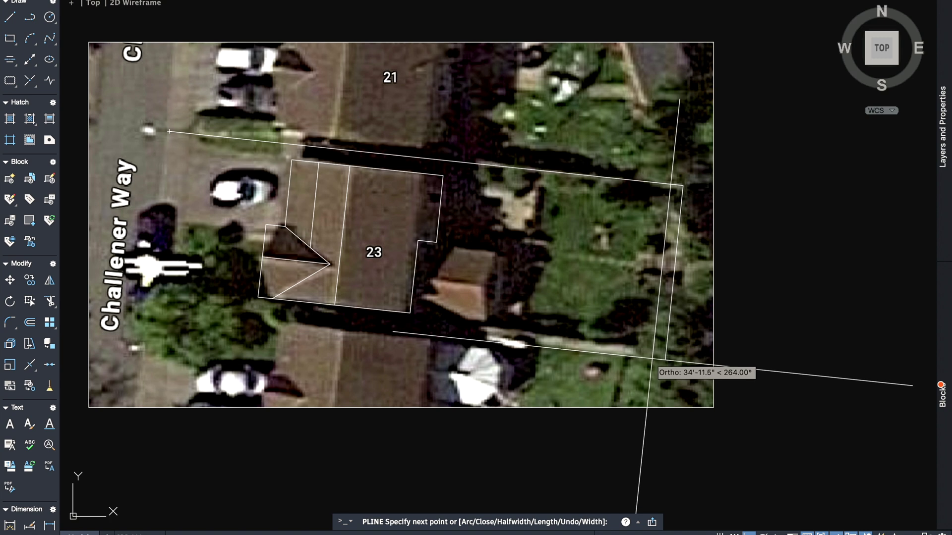
left_click(665, 357)
left_click(148, 301)
key("c")
key("Return")
- Fillet the plot boundary corner into a clean join
type("F")
left_click(190, 148)
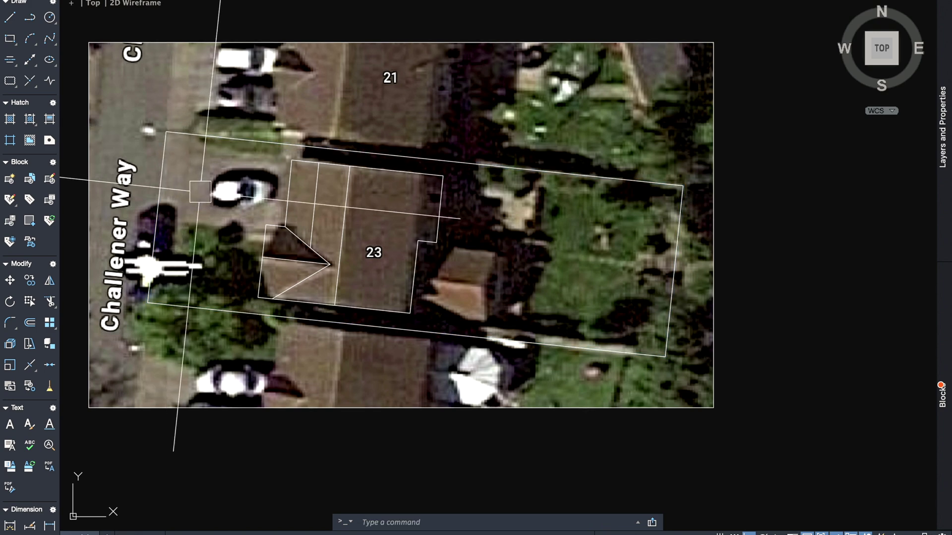
scroll(481, 294, "up", 4)
- Draw the rear extension box east of house 23 as a four-corner polyline
type("pl")
key("Return")
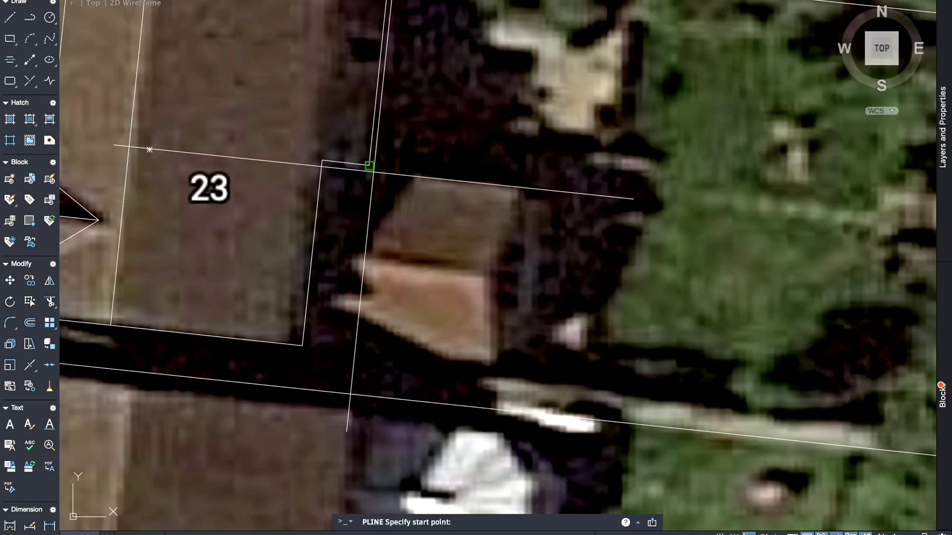
left_click(368, 166)
left_click(517, 182)
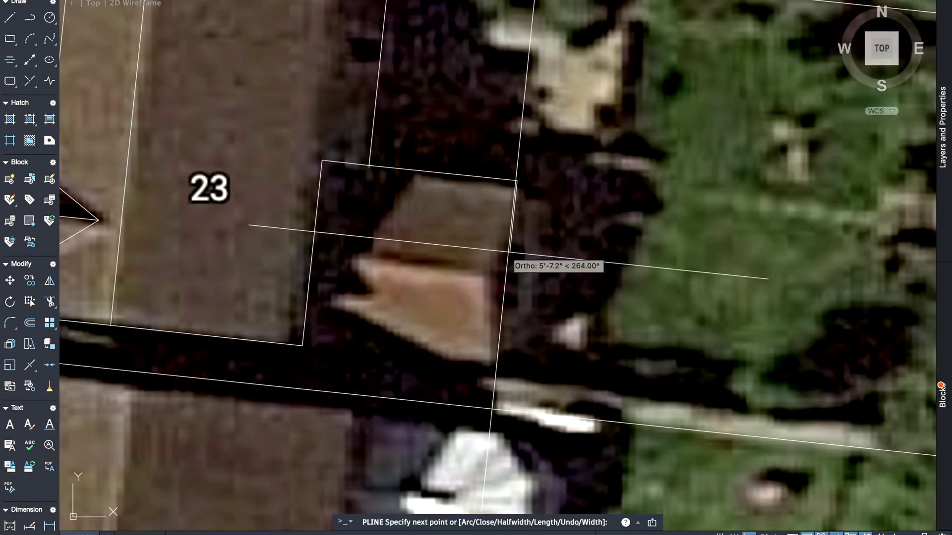
left_click(493, 369)
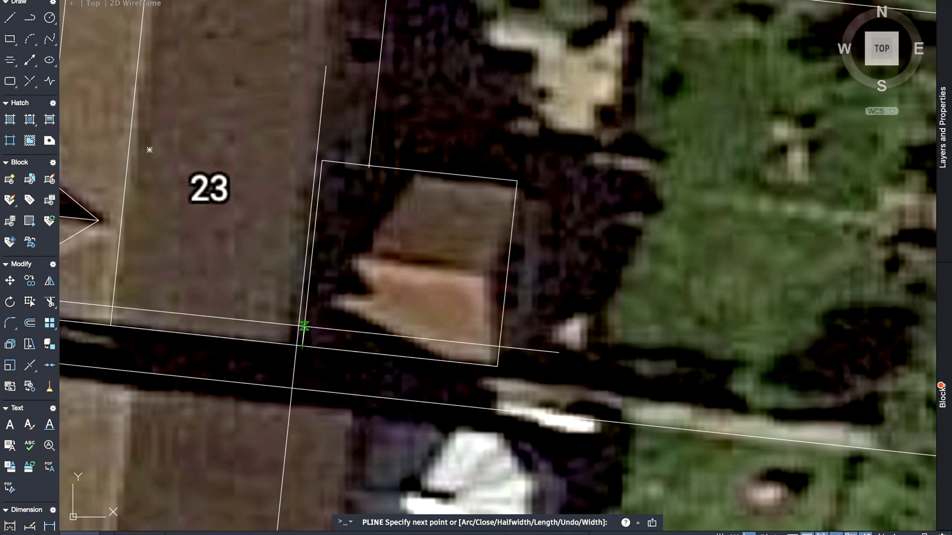
left_click(303, 346)
key("Return")
key("Return")
- Draw two hip lines from the box's left edge to its lower and top edges
left_click(315, 256)
key("Return")
key("Return")
left_click(312, 254)
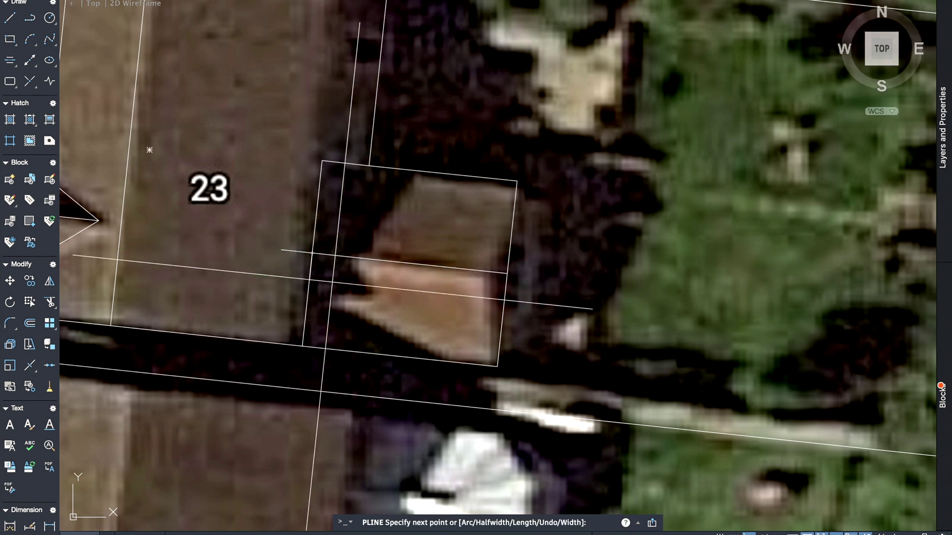
left_click(361, 352)
key("Return")
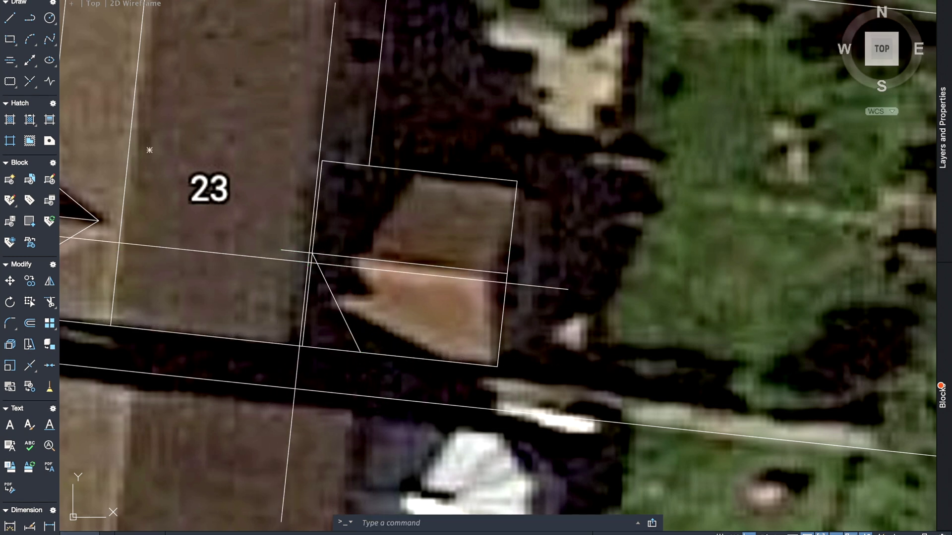
left_click(312, 254)
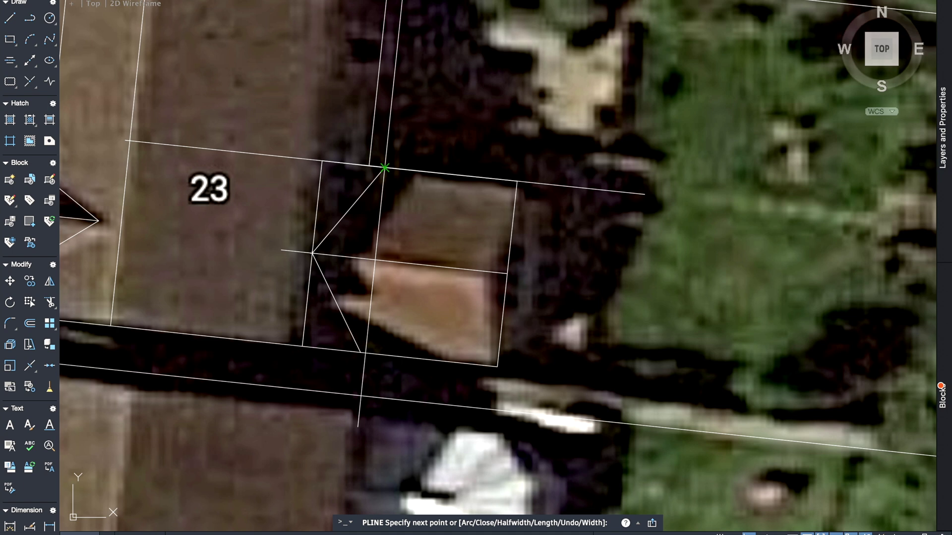
left_click(385, 168)
key("Return")
- Trim the leftover line segment inside the extension
type("tr")
key("Return")
left_click(336, 164)
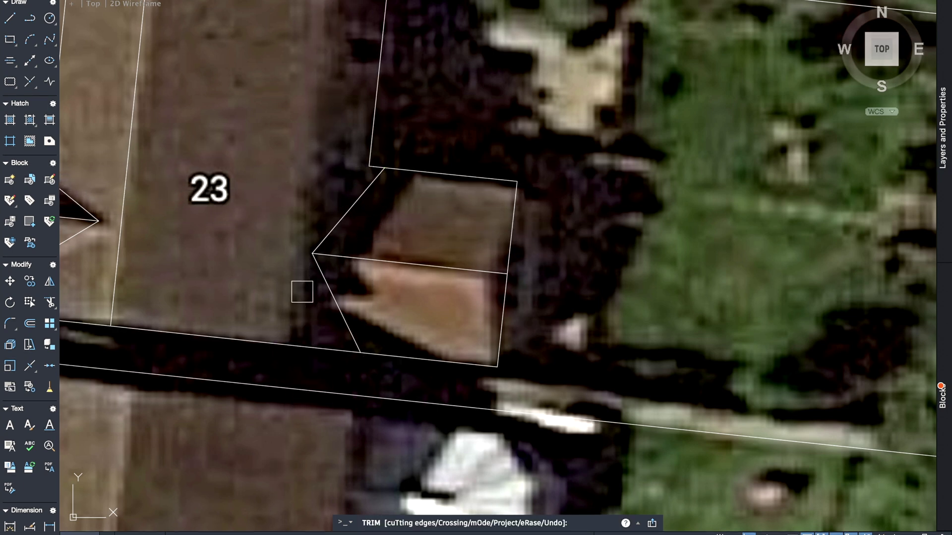
scroll(291, 290, "down", 5)
scroll(389, 310, "up", 6)
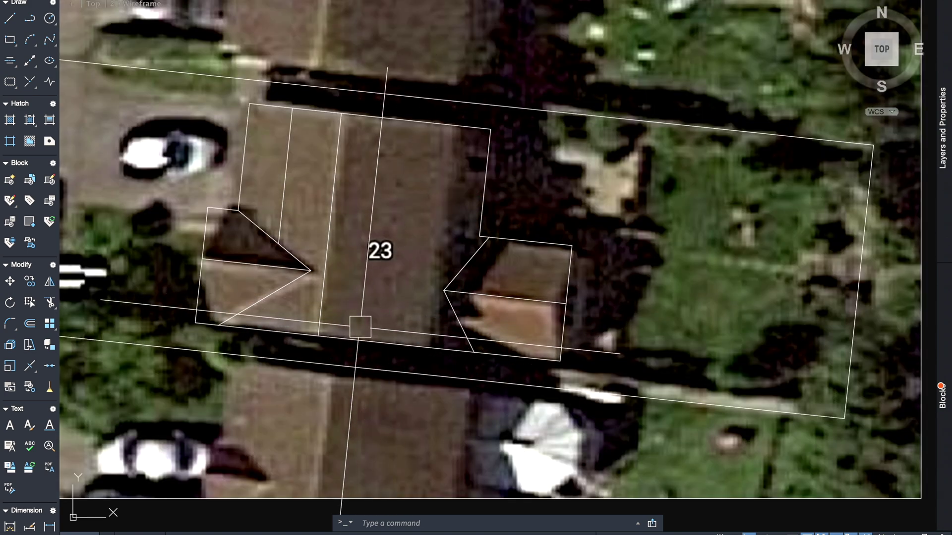
- Trace an edge line from house 23's corner down to the lower point
middle_click_drag(334, 280, 375, 284)
scroll(320, 284, "down", 4)
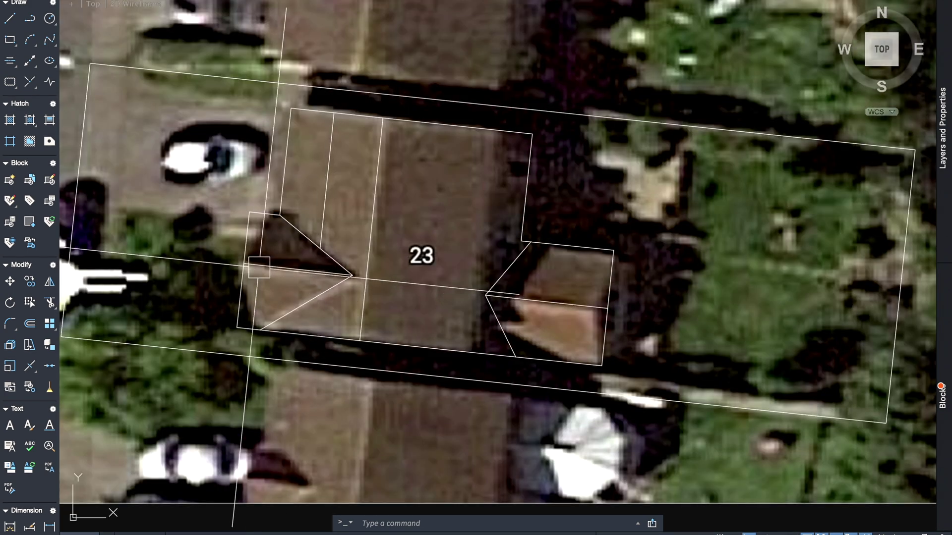
scroll(270, 291, "up", 4)
scroll(270, 291, "down", 4)
scroll(241, 243, "up", 4)
middle_click_drag(215, 246, 221, 254)
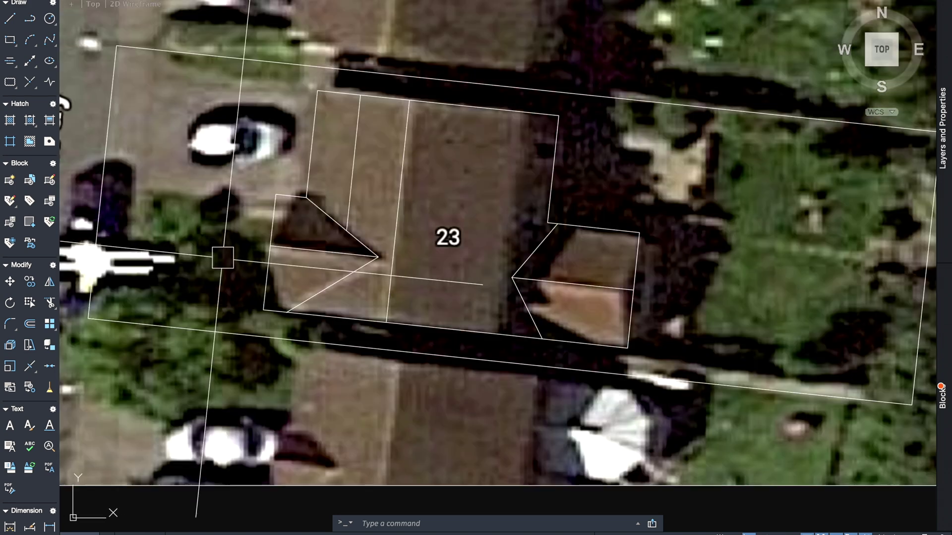
middle_click_drag(183, 226, 188, 237)
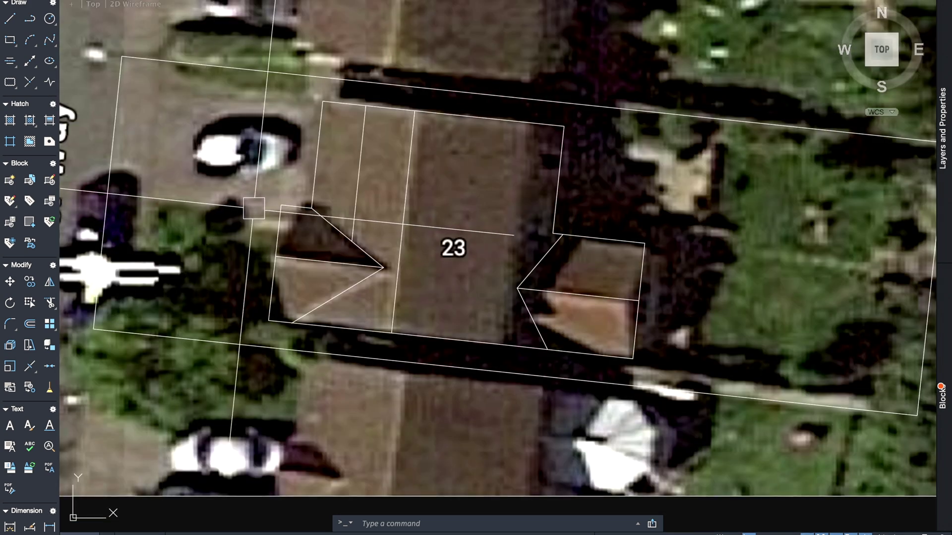
type("l")
key("Return")
left_click(311, 207)
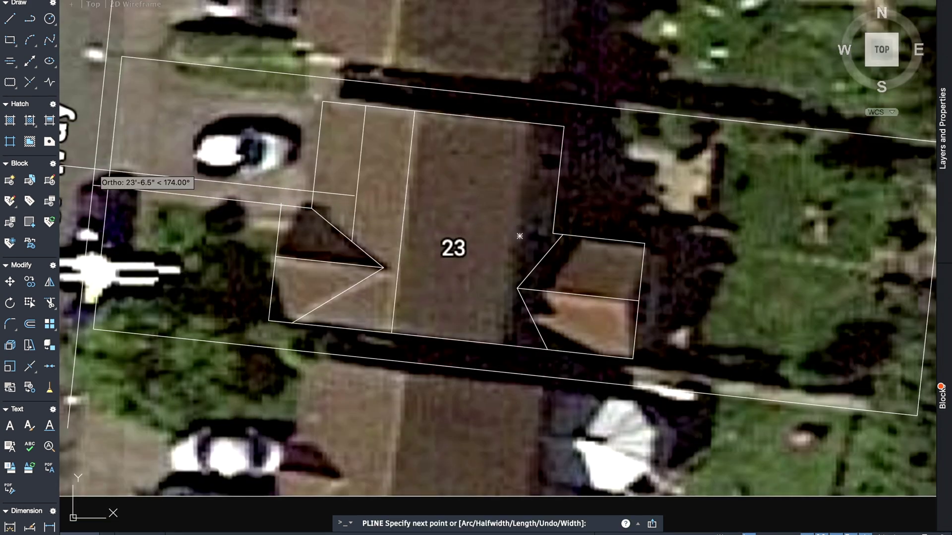
left_click(96, 168)
key("Return")
key("Return")
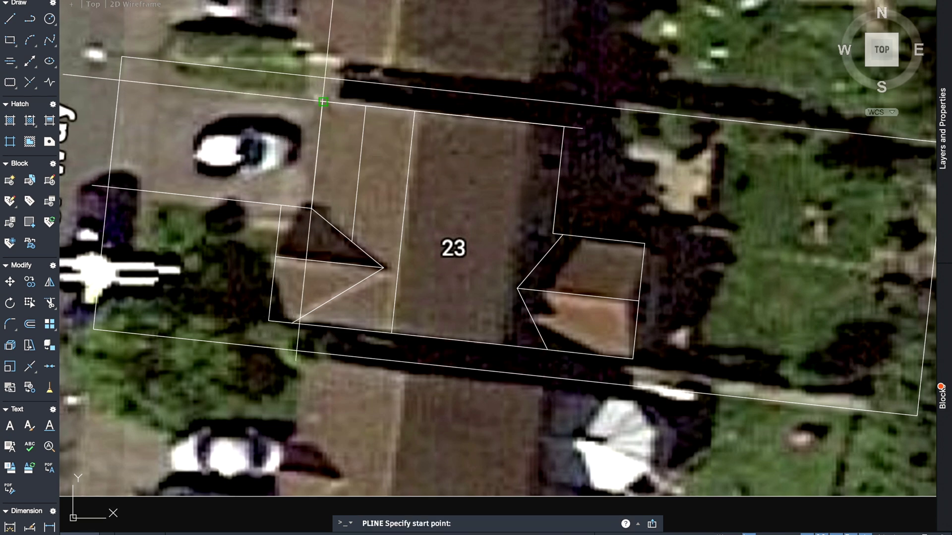
left_click(324, 102)
key("Escape")
- Offset the parcel boundary 8 units inward
middle_click_drag(98, 114, 134, 119)
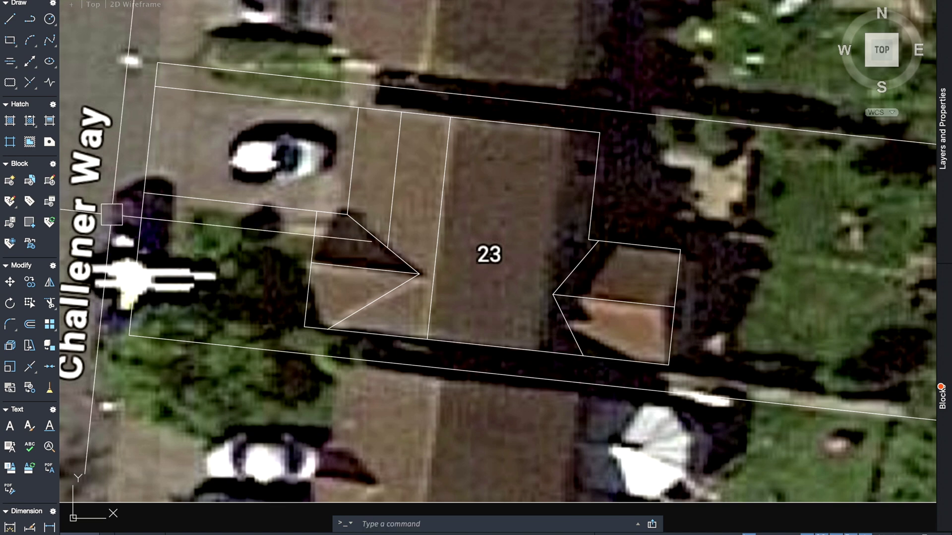
scroll(203, 225, "down", 2)
scroll(418, 210, "down", 1)
mouse_move(418, 211)
middle_mouse_down()
mouse_move(397, 326)
mouse_move(446, 316)
middle_mouse_up()
scroll(400, 218, "up", 2)
middle_click_drag(340, 223, 330, 238)
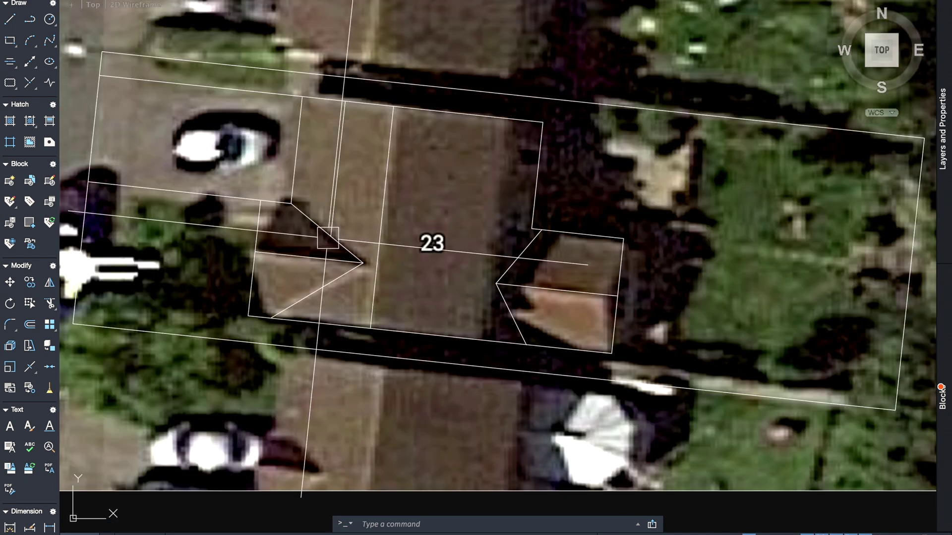
type("o")
key("Return")
type("8")
left_click(586, 103)
left_click(546, 144)
key("Return")
- Draw a polyline segment downward from the existing corner of the front bay
type("pl")
key("Return")
scroll(306, 97, "up", 6)
key("Escape")
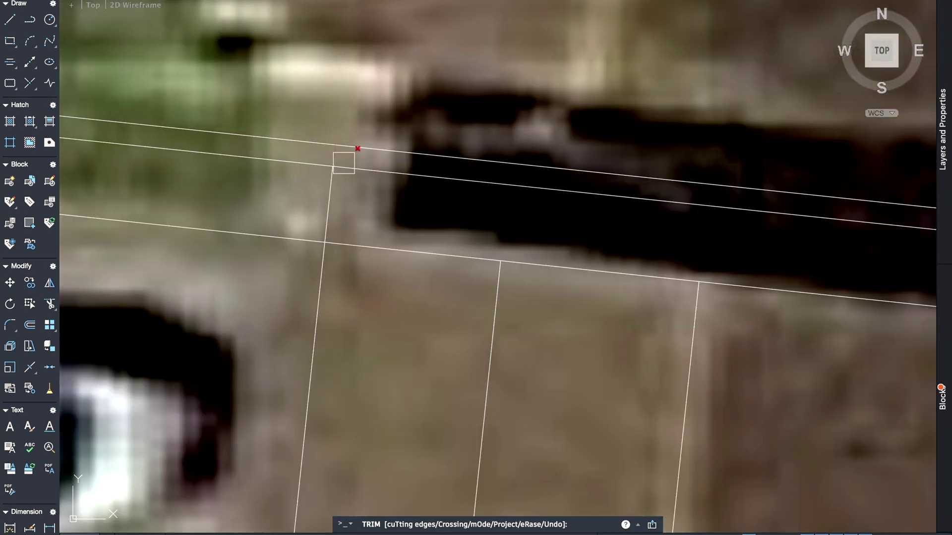
scroll(344, 162, "up", 6)
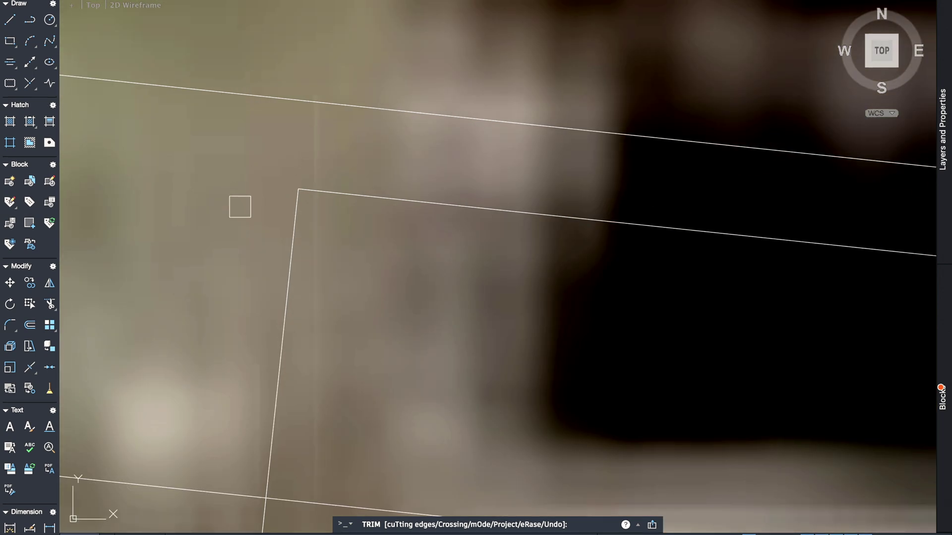
scroll(240, 206, "down", 10)
scroll(347, 320, "up", 5)
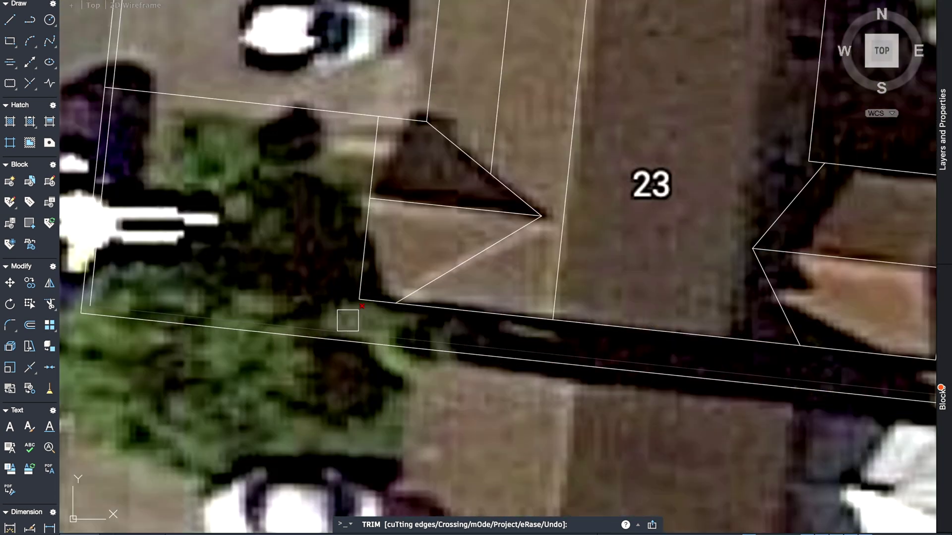
scroll(348, 320, "up", 2)
key("Escape")
type("pl")
key("Return")
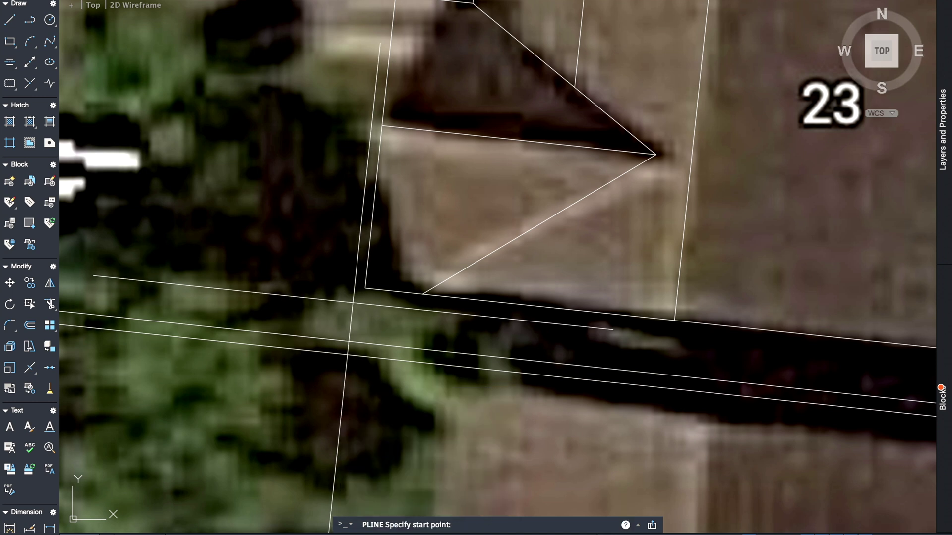
left_click(365, 288)
left_click(352, 412)
key("Return")
- Trim the short stray and long near-vertical lines, then fillet the lower-left corner
type("tr")
key("Return")
left_click(320, 342)
left_click(320, 328)
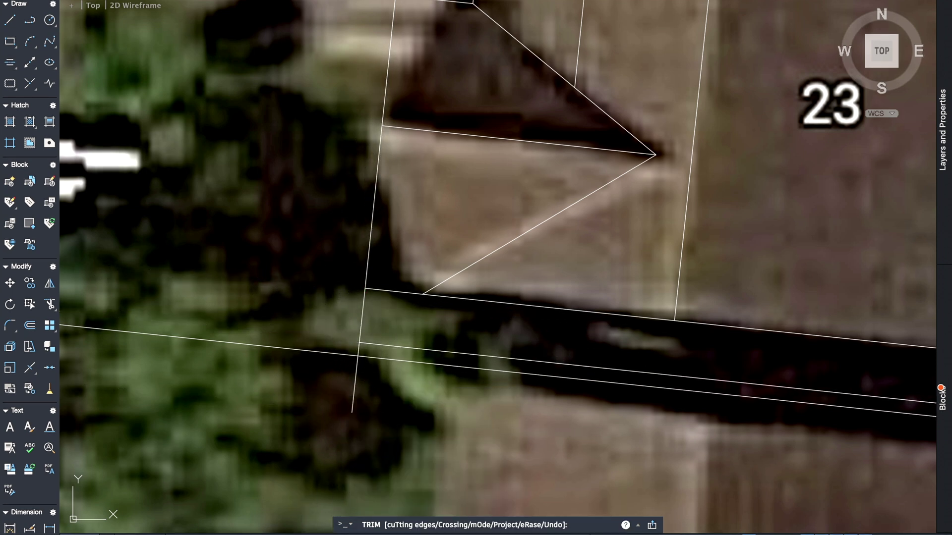
key("Escape")
type("F")
left_click(396, 343)
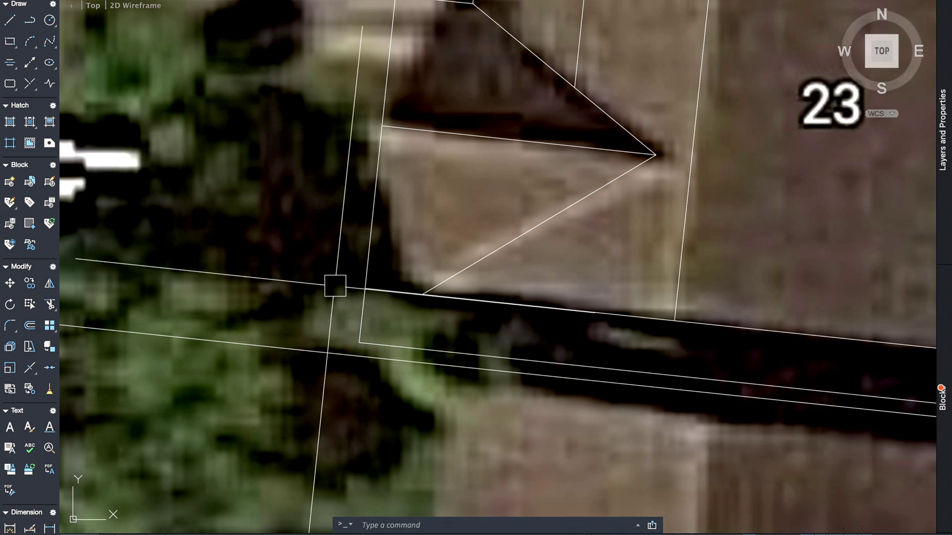
- Select the short boundary segment to inspect it, then clear the selection
scroll(333, 282, "down", 4)
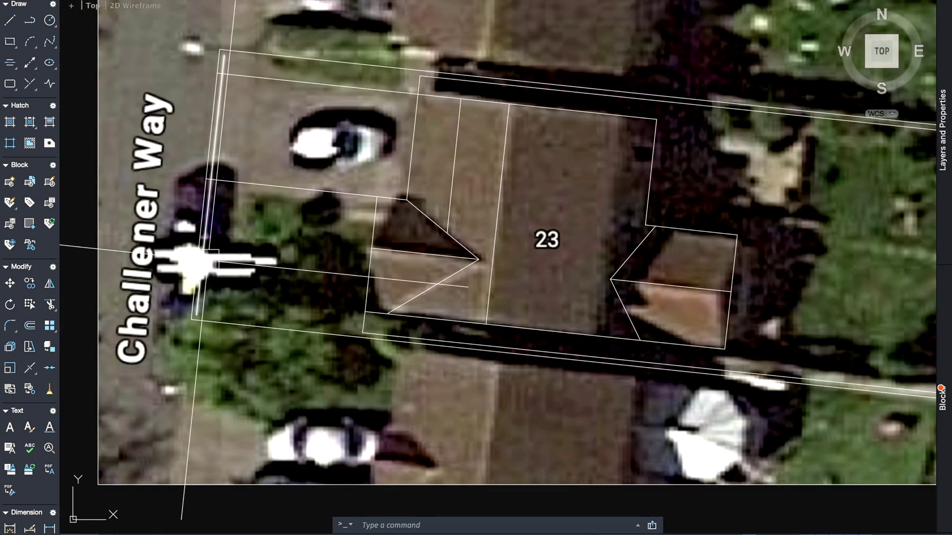
mouse_move(323, 311)
middle_mouse_down()
mouse_move(312, 276)
mouse_move(297, 270)
middle_mouse_up()
scroll(312, 278, "up", 5)
left_click(344, 267)
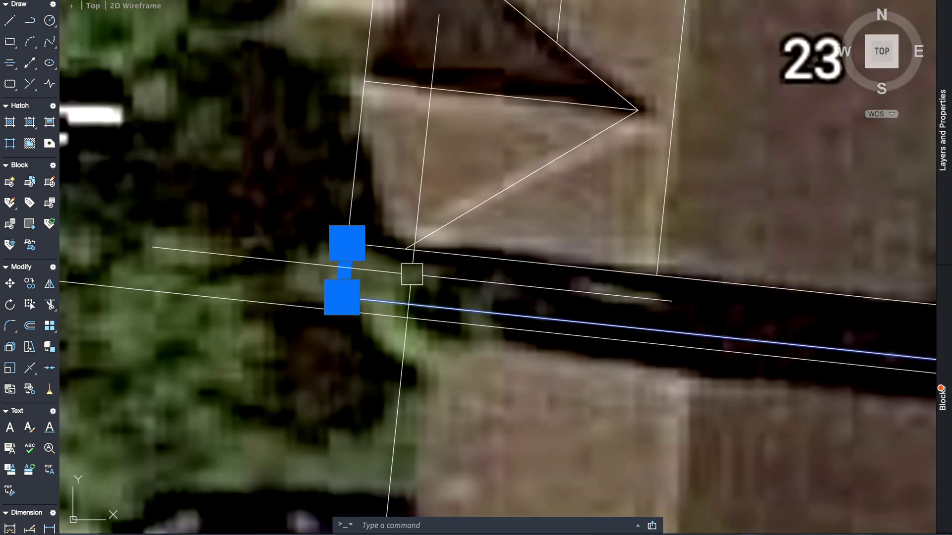
scroll(405, 273, "down", 5)
scroll(379, 58, "up", 6)
scroll(380, 57, "down", 5)
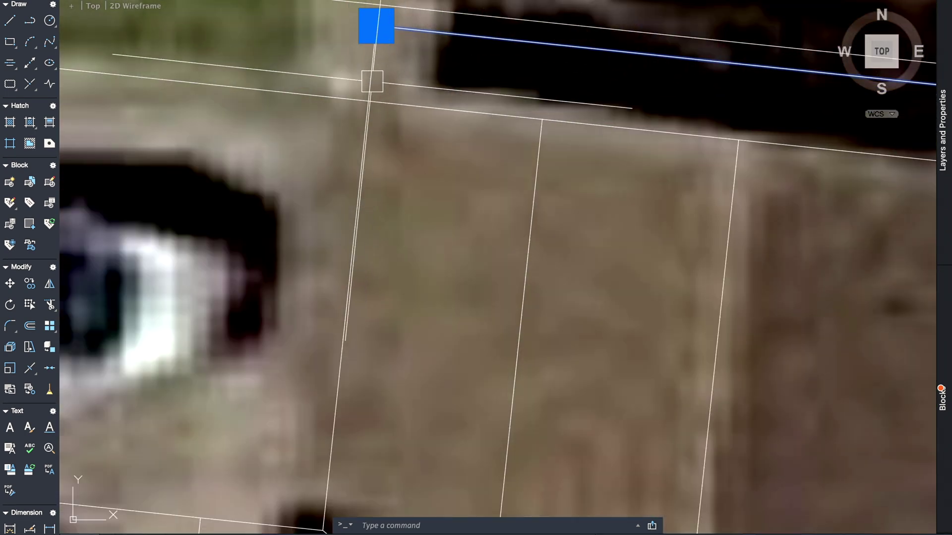
key("Escape")
scroll(502, 263, "up", 3)
scroll(454, 209, "up", 2)
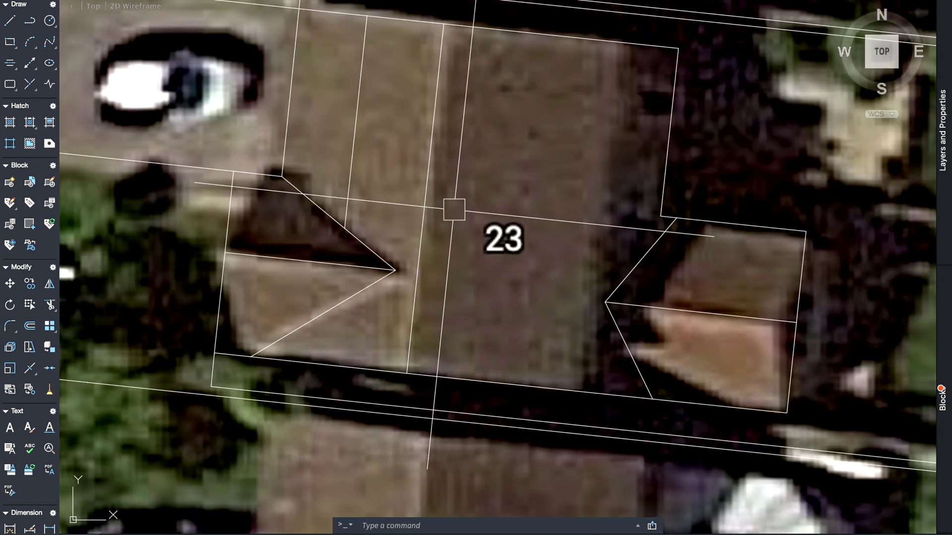
- Offset the roof line by 18 and the building outline inward, then undo the extra copies
type("o")
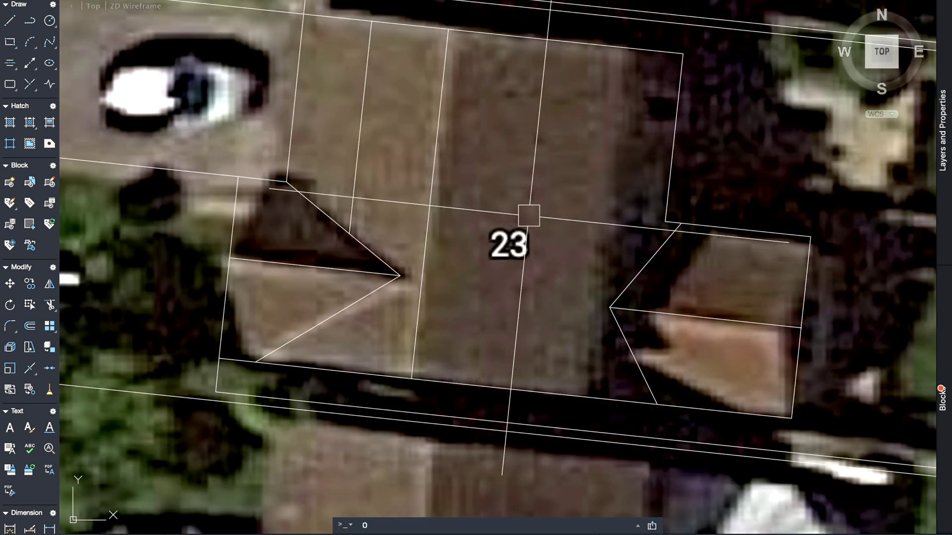
key("Return")
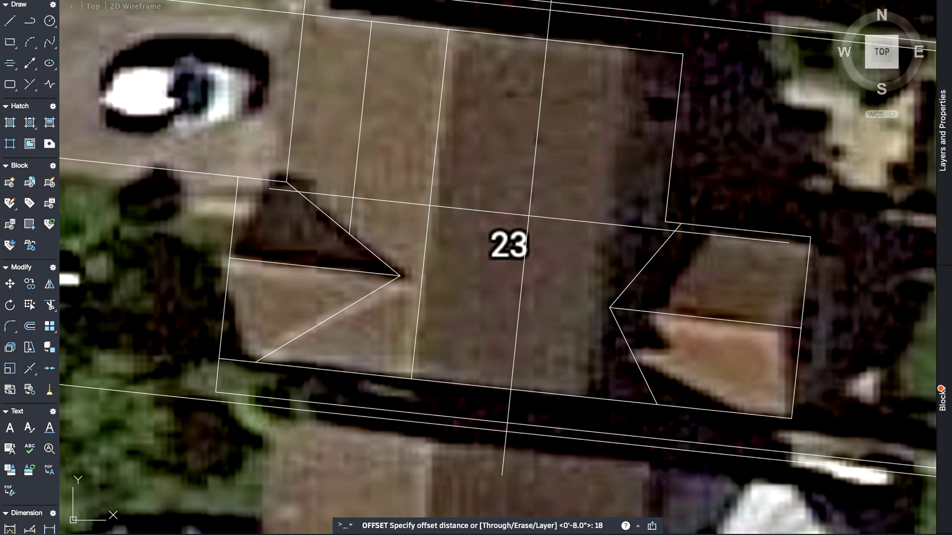
left_click(422, 194)
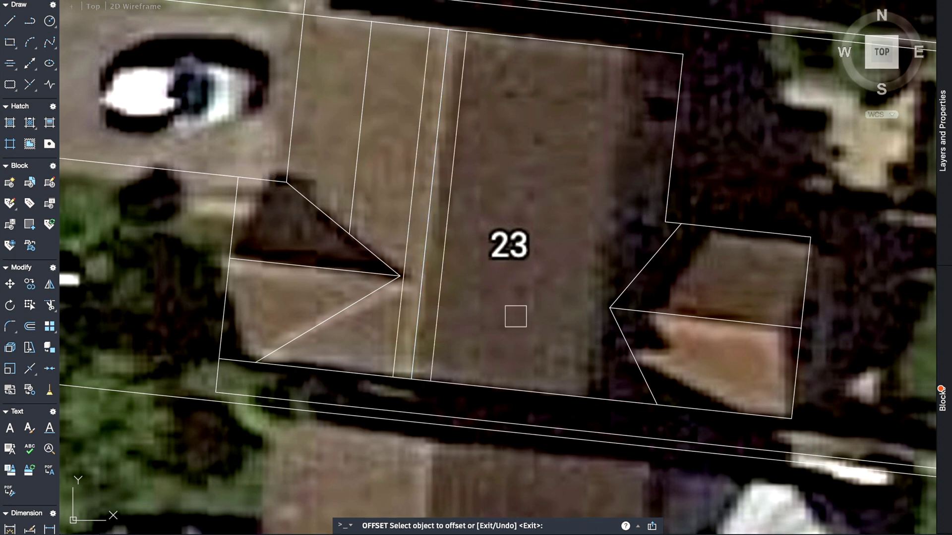
left_click(534, 39)
left_click(506, 123)
left_click(529, 59)
left_click(520, 107)
key("Escape")
key("super+z")
key("super+z")
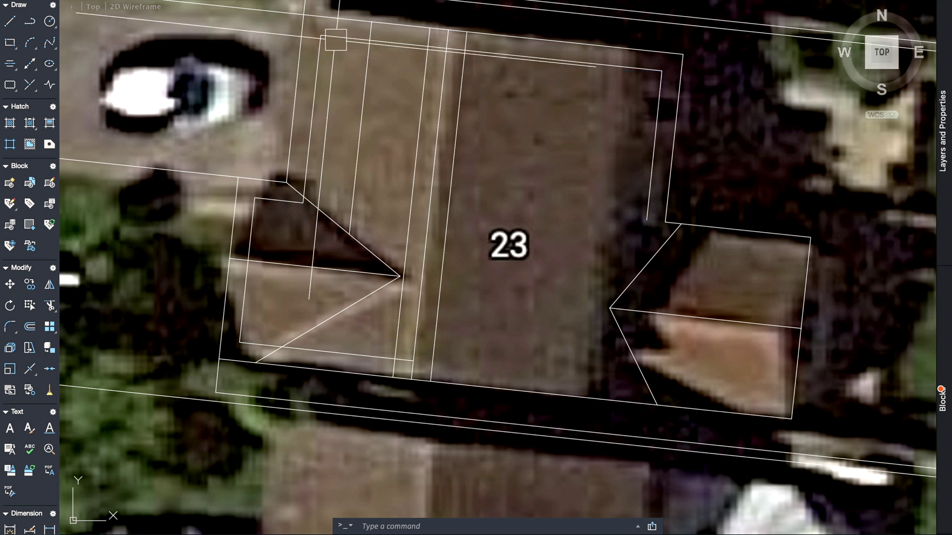
- Erase the old guide lines over house 23 with a selection window
middle_click_drag(320, 150, 324, 139)
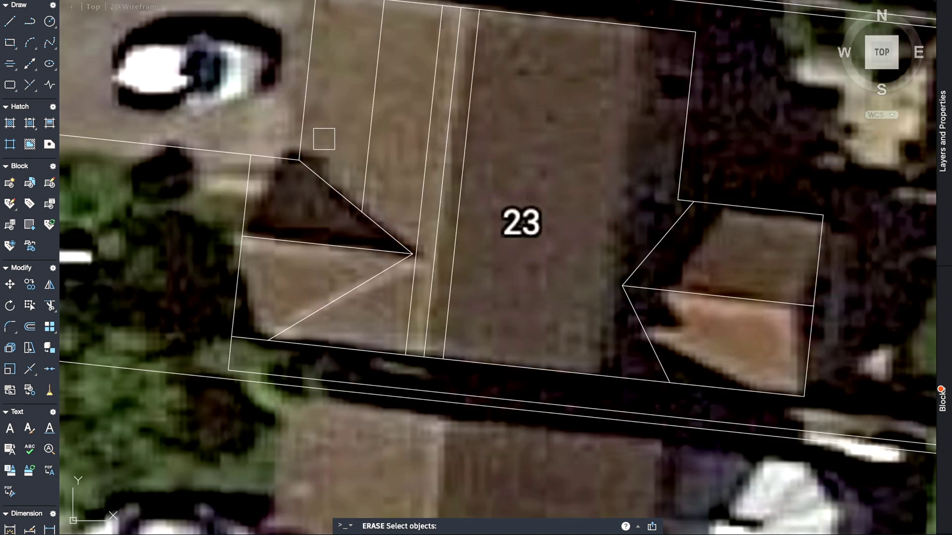
left_click(521, 75)
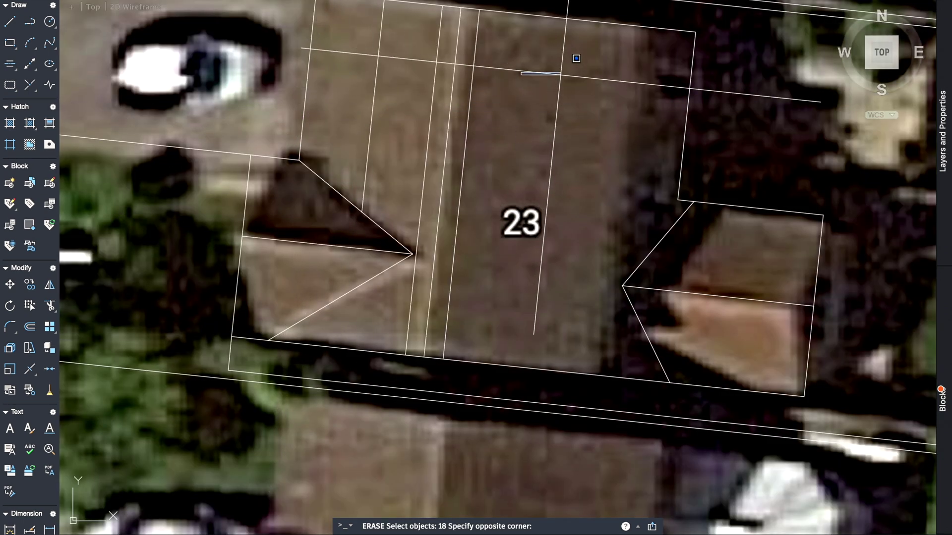
middle_click_drag(568, 94, 539, 131)
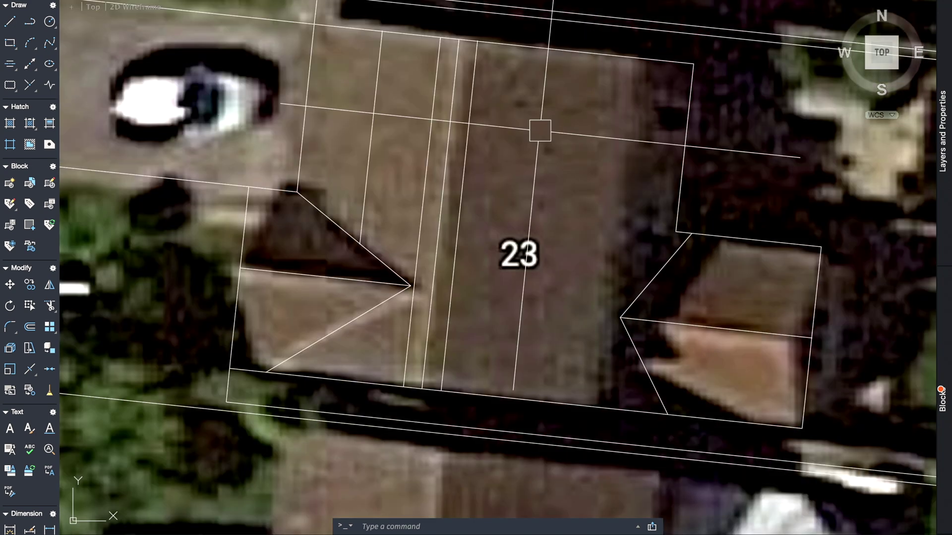
- Offset the building outline 3 inward inside the front bay
type("o")
key("Return")
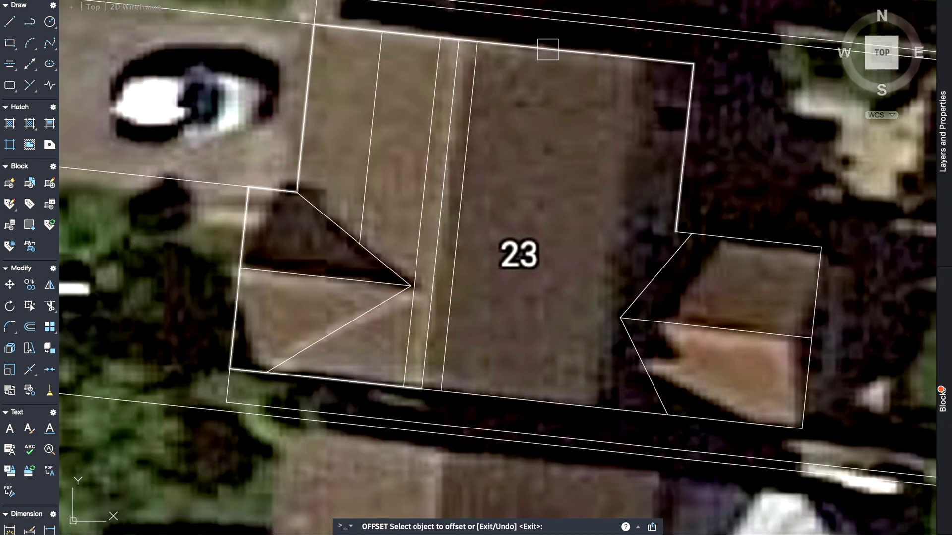
left_click(549, 47)
left_click(556, 100)
middle_click_drag(411, 258, 466, 175)
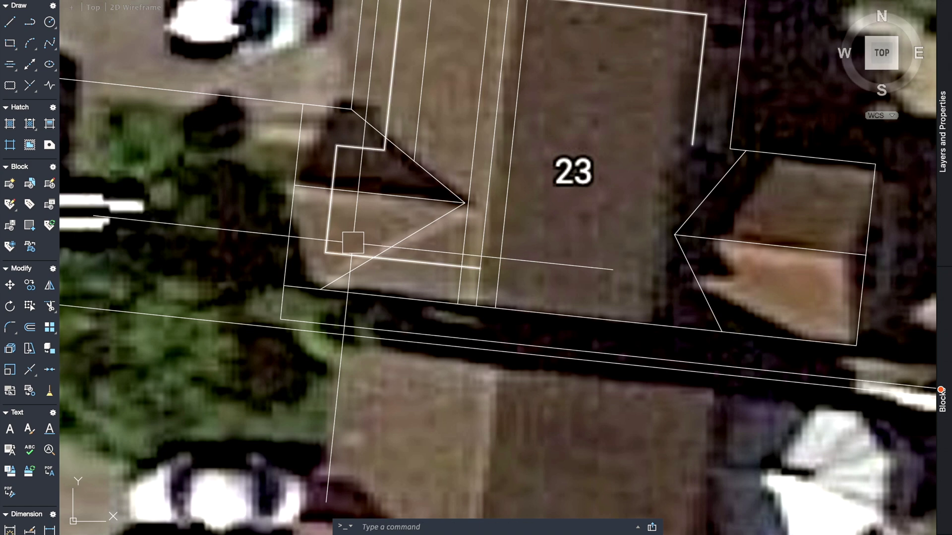
- Trim the front wing lines and fillet one corner of house 23's front roof
type("tr")
key("Return")
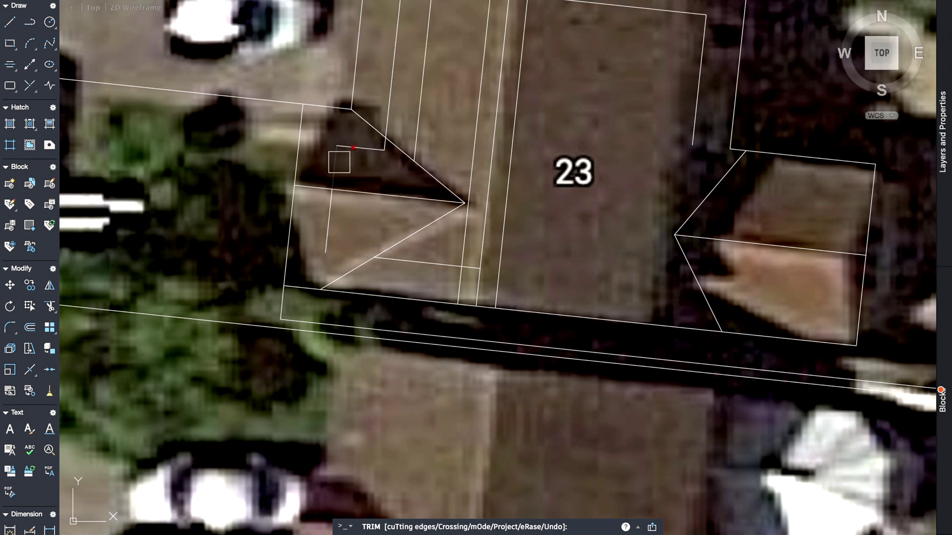
middle_click_drag(399, 152, 393, 250)
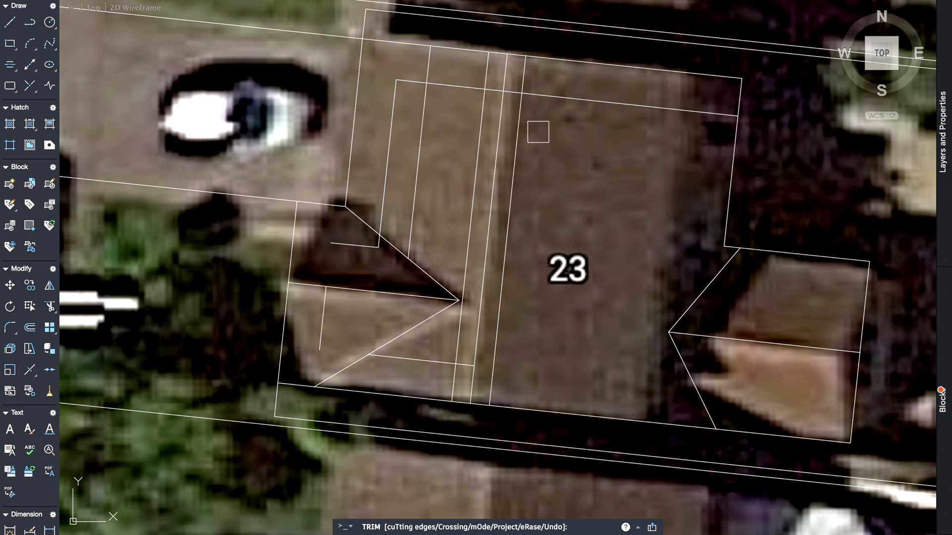
type("F")
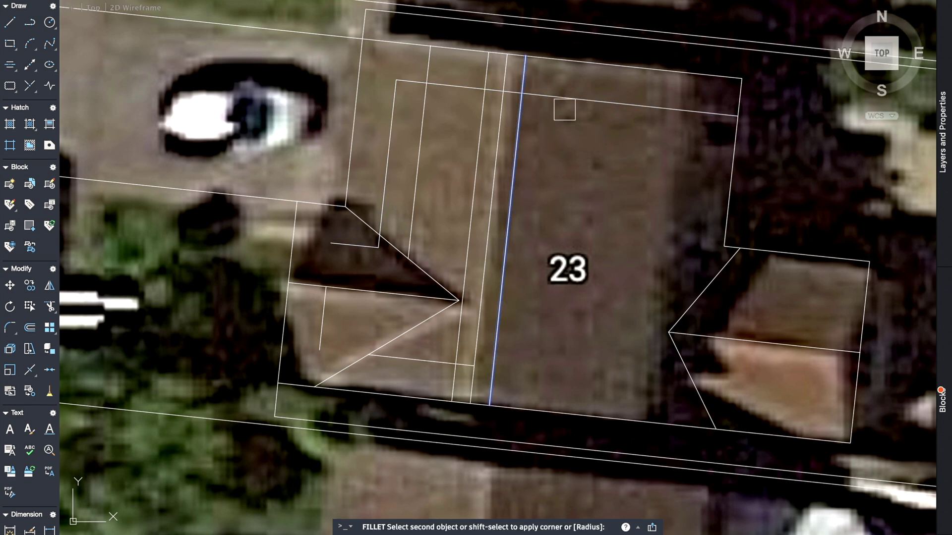
left_click(570, 102)
key("Return")
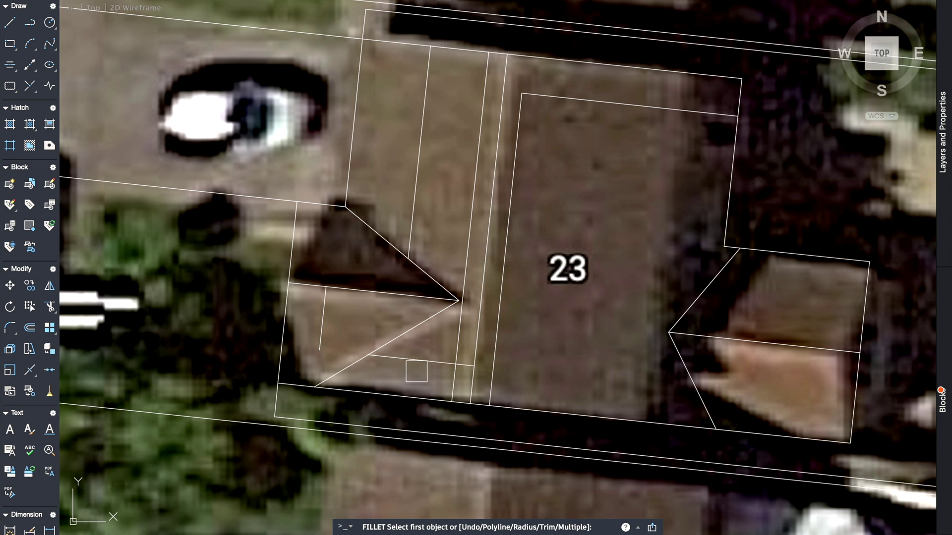
key("Escape")
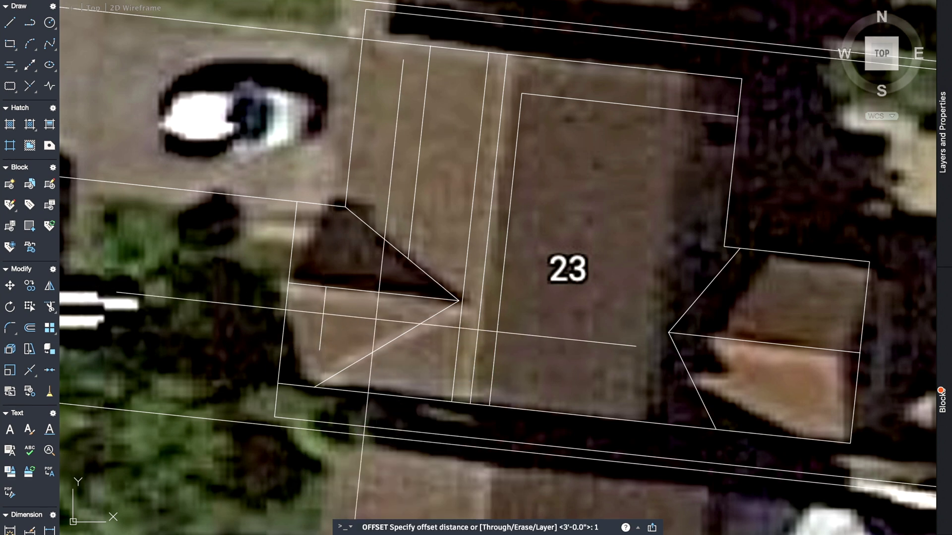
- Offset the triangle edge 18 units toward the inner side
key("Return")
left_click(373, 289)
left_click(367, 310)
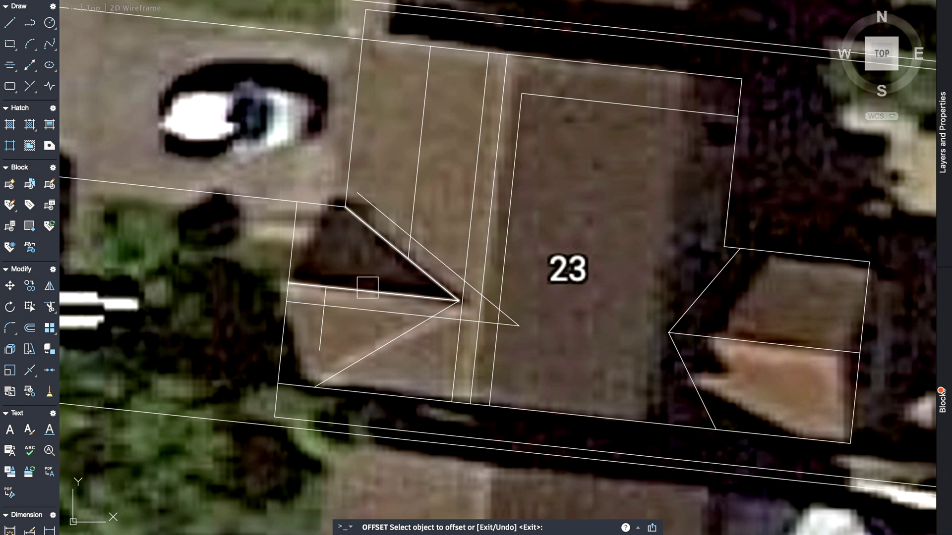
key("Escape")
- Trim the offset lines and extend the short roof line to its boundary
type("TR")
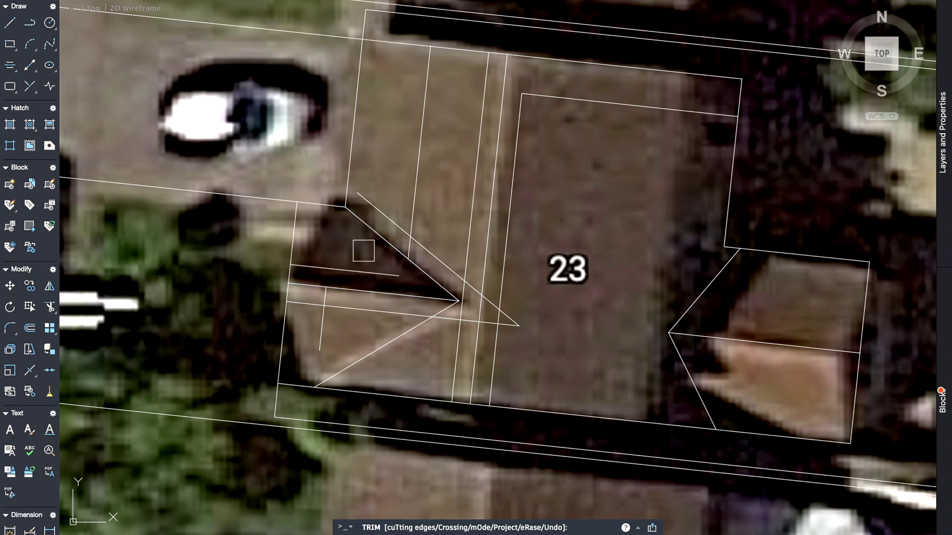
scroll(459, 272, "up", 4)
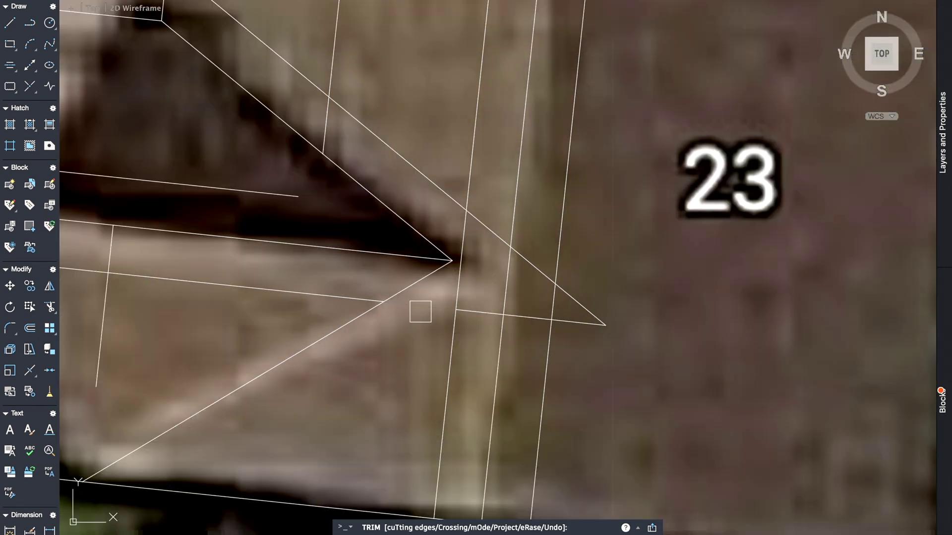
scroll(392, 240, "down", 4)
scroll(319, 266, "up", 3)
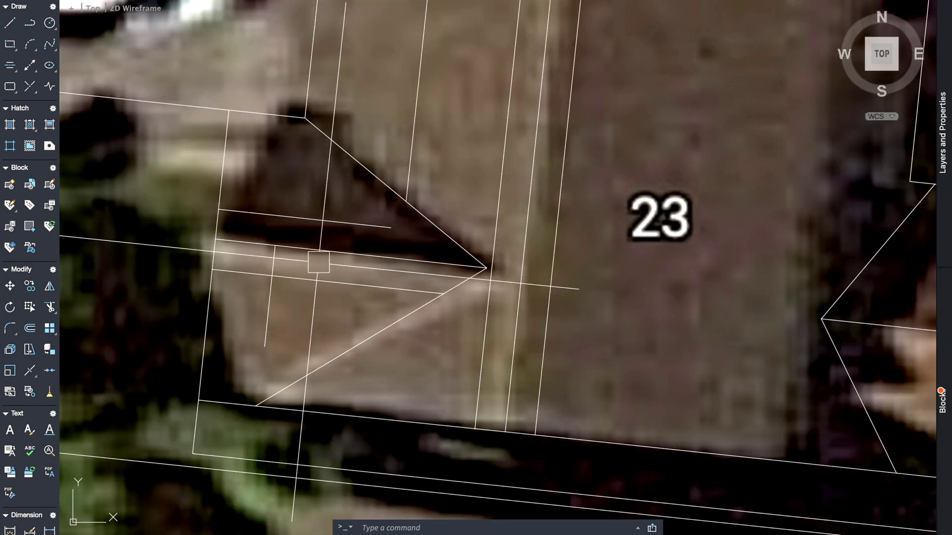
type("X")
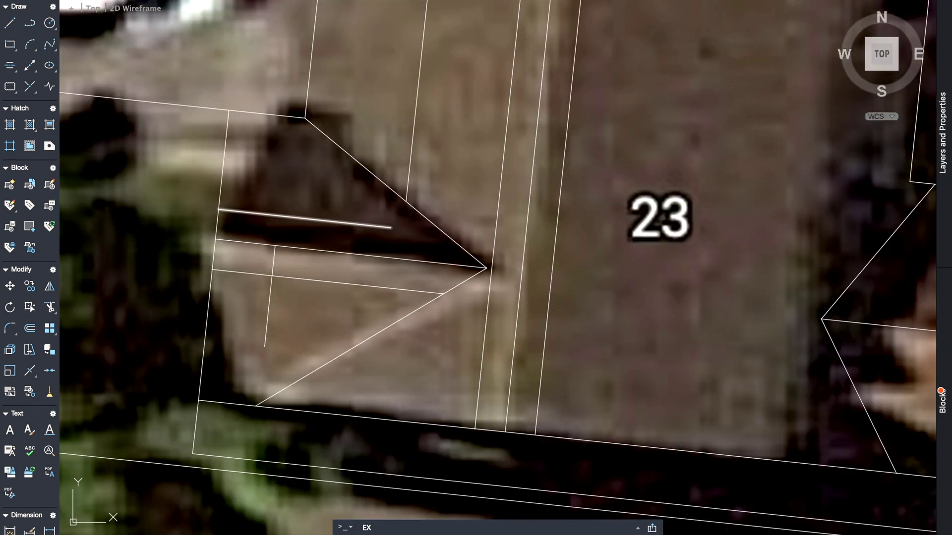
left_click(278, 295)
key("Return")
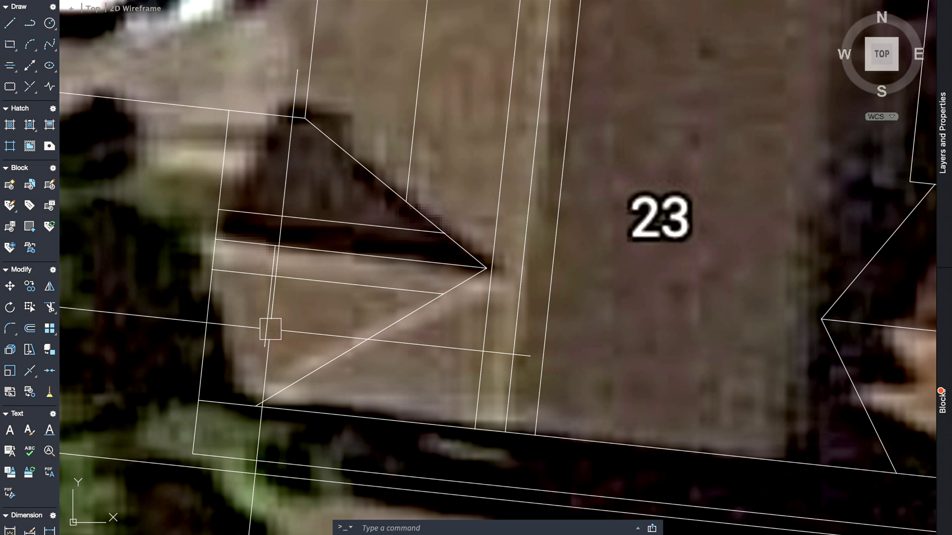
- Fillet the two inner lines into a clean corner in the front bay
key("Return")
left_click(273, 315)
left_click(308, 283)
key("Return")
scroll(327, 312, "down", 4)
key("Escape")
scroll(347, 310, "down", 1)
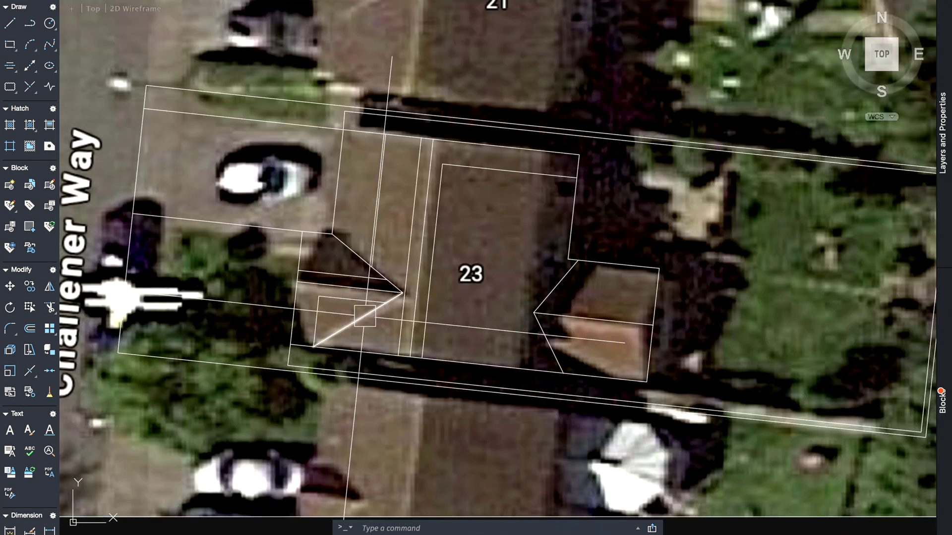
scroll(342, 312, "up", 3)
scroll(327, 297, "up", 2)
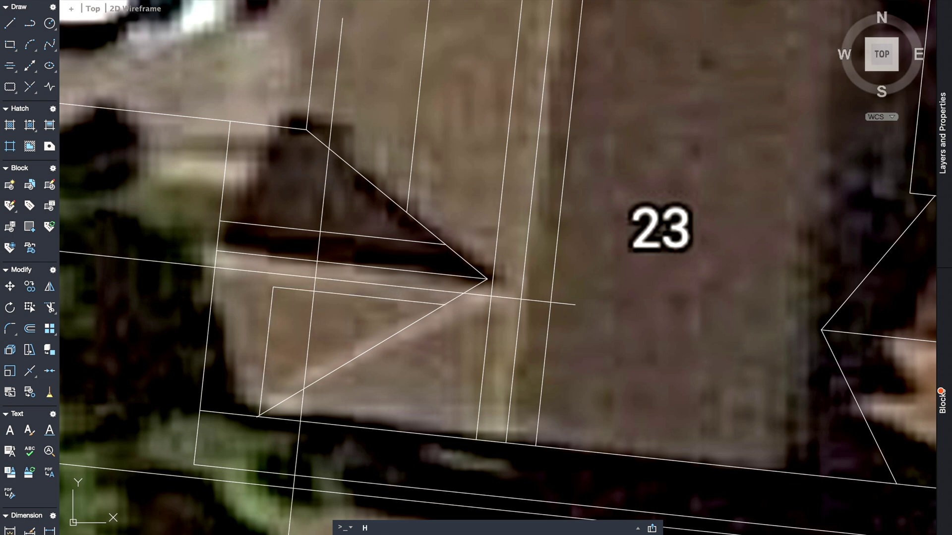
- Hatch the L-shaped front wing band and the vertical and top roof strips
type("h")
key("Return")
scroll(442, 254, "down", 2)
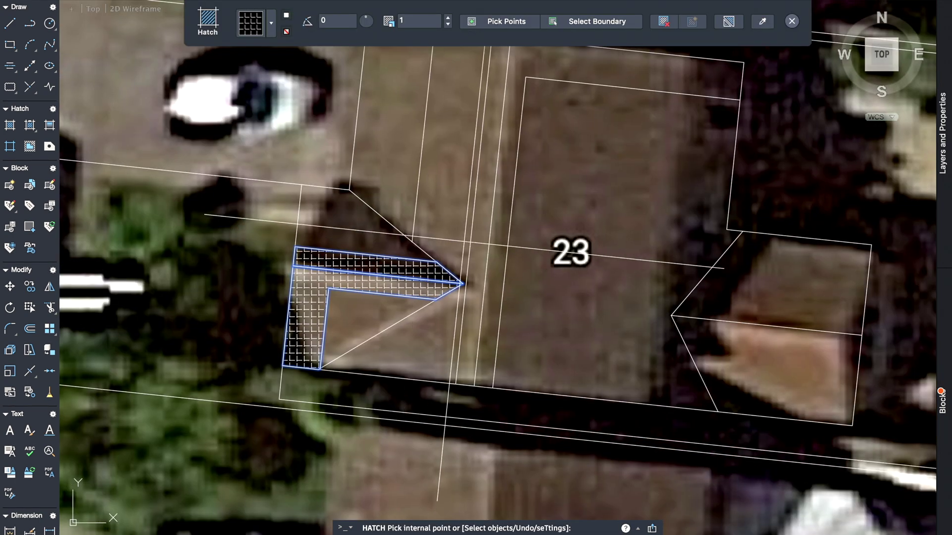
key("Return")
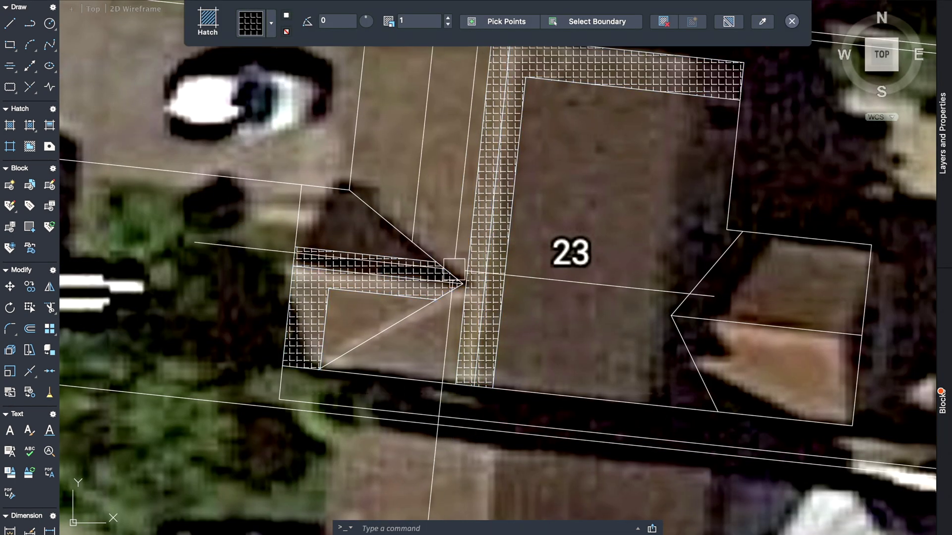
scroll(353, 262, "up", 4)
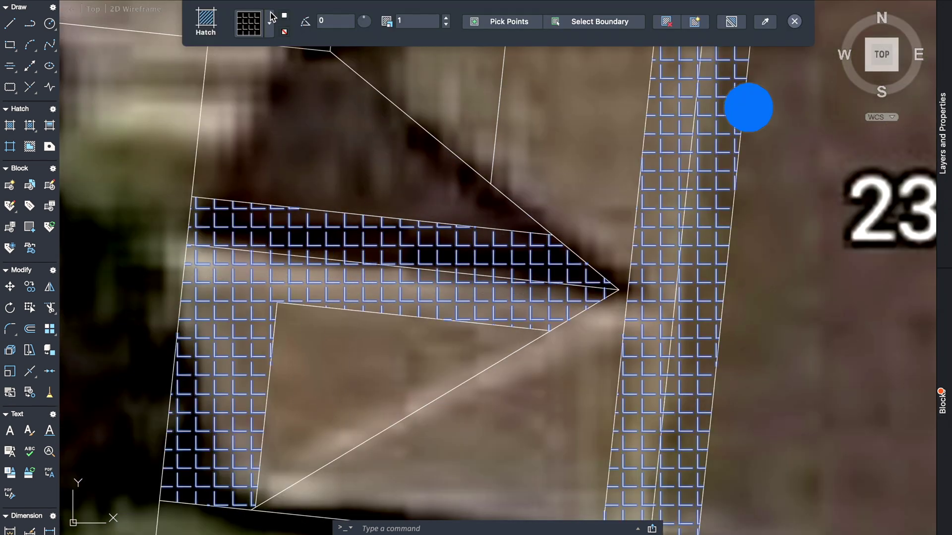
- Change the hatch to the diagonal ANSI31 pattern from the Hatch Library
left_click(270, 20)
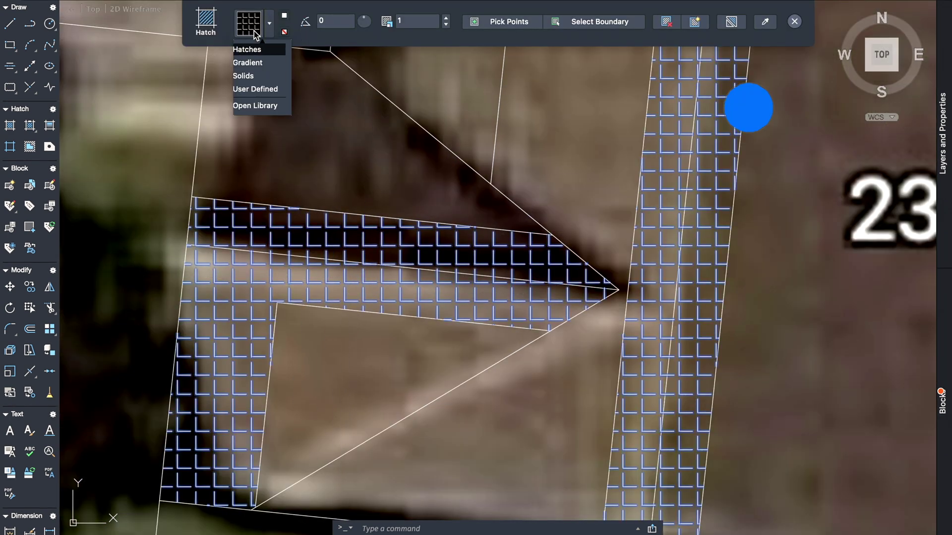
left_click(256, 48)
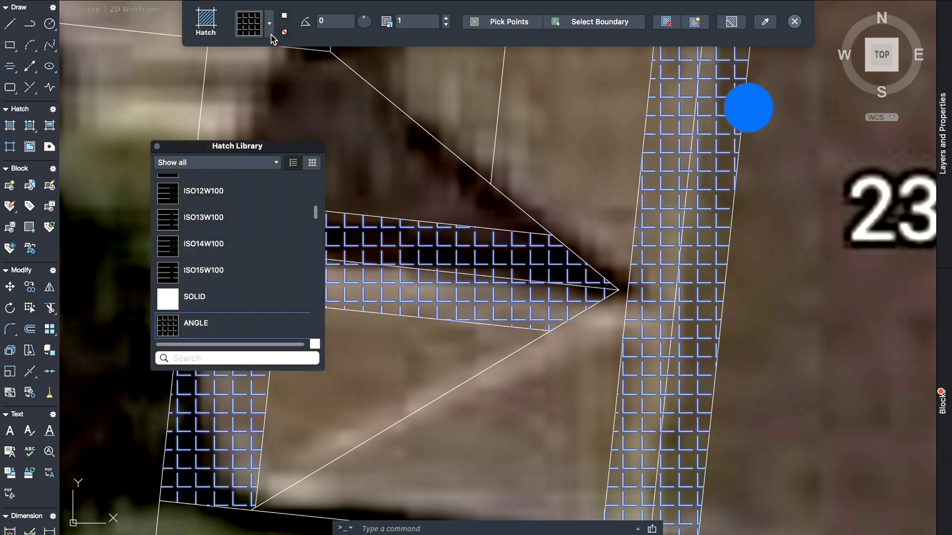
scroll(201, 230, "down", 3)
scroll(200, 230, "up", 5)
left_click(198, 192)
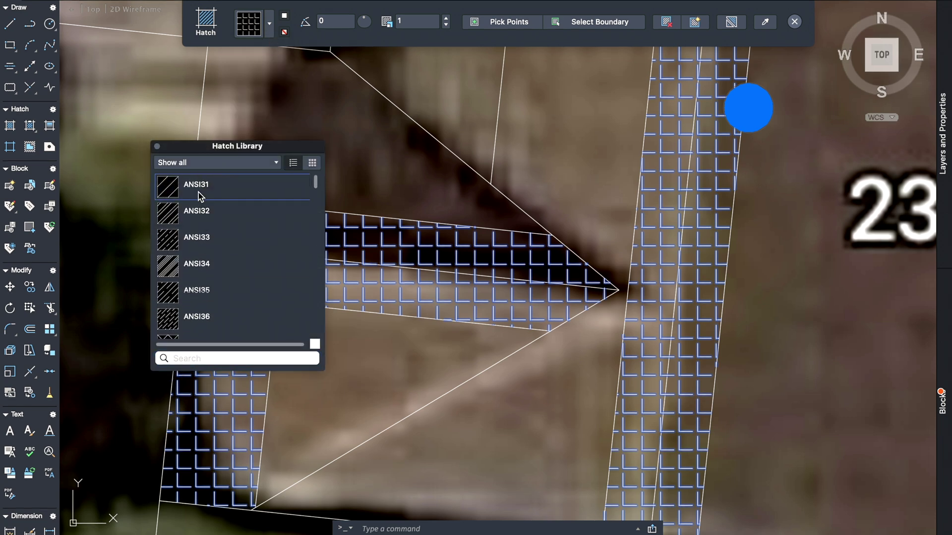
key("Return")
scroll(310, 245, "down", 6)
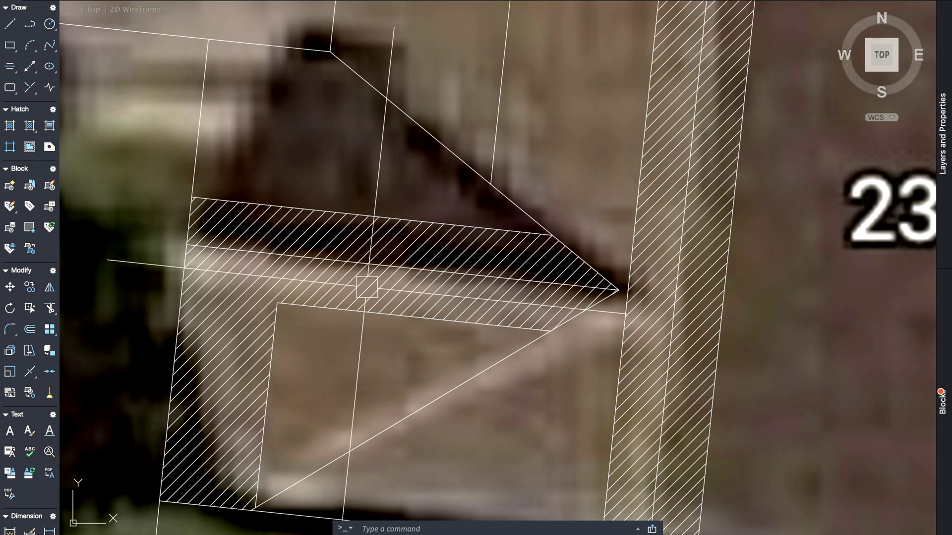
scroll(323, 323, "up", 8)
- Scroll the Qcells Q.PEAK DUO datasheet and highlight the panel's 74.0 in length
scroll(436, 293, "down", 4)
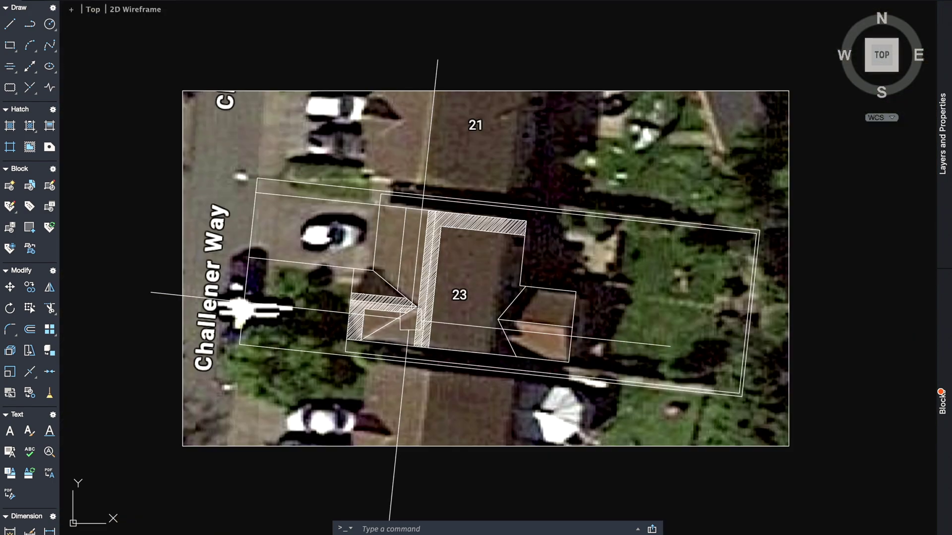
scroll(452, 286, "up", 4)
scroll(472, 296, "down", 5)
scroll(364, 283, "up", 4)
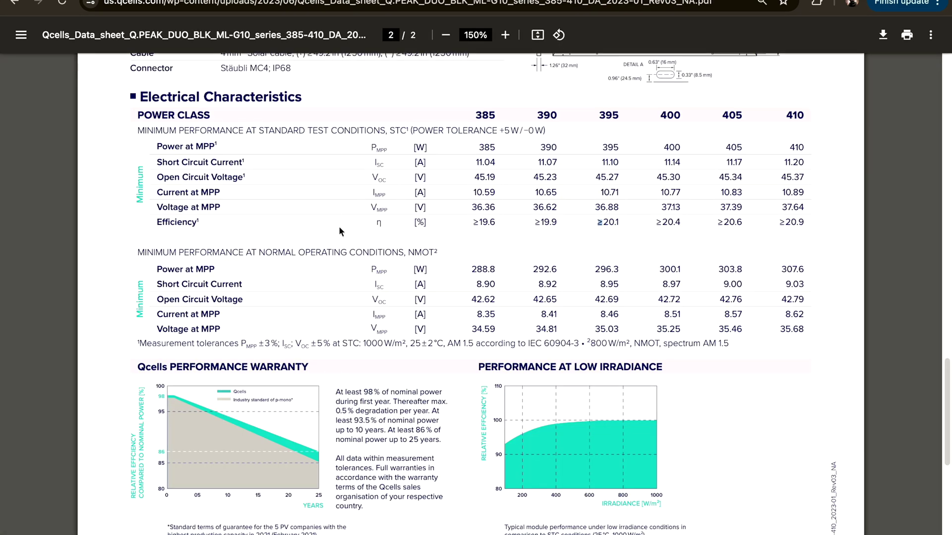
scroll(338, 231, "up", 10)
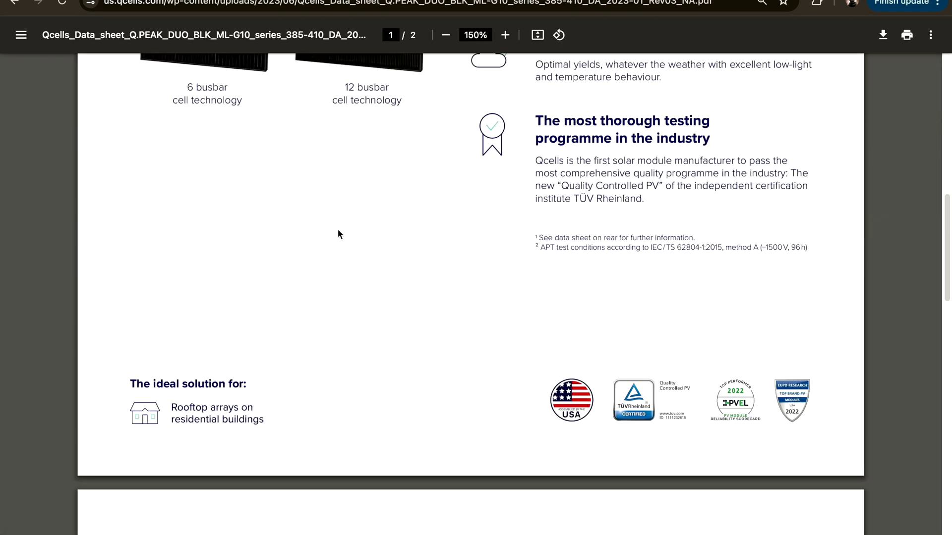
scroll(316, 280, "down", 7)
left_click_drag(215, 252, 239, 249)
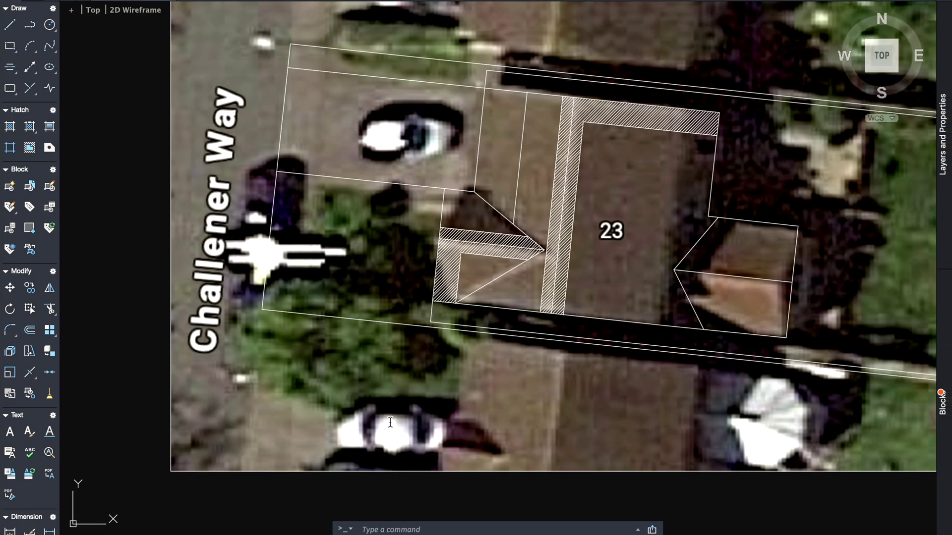
- Reset the SNAPANG snap angle to 0
scroll(430, 216, "down", 4)
left_click(389, 421)
key("Escape")
type("SNAP")
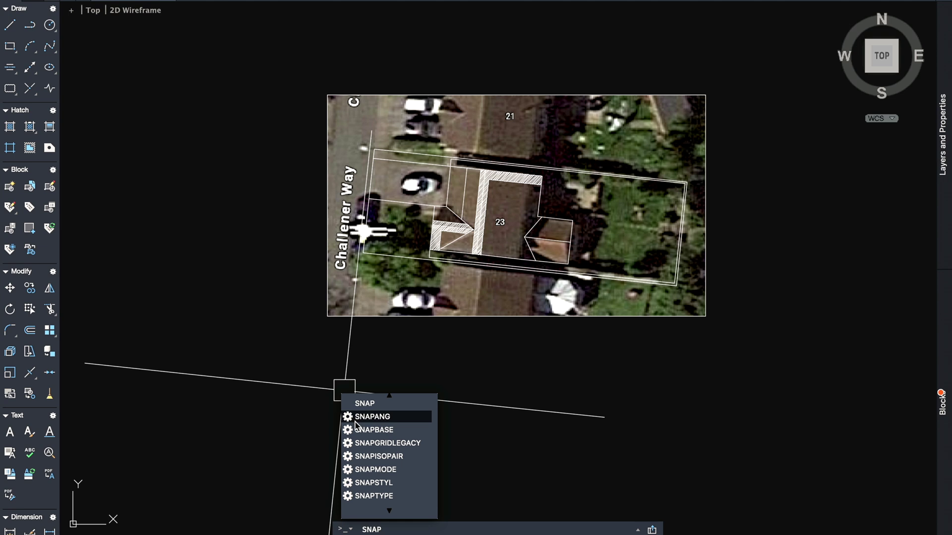
left_click(372, 416)
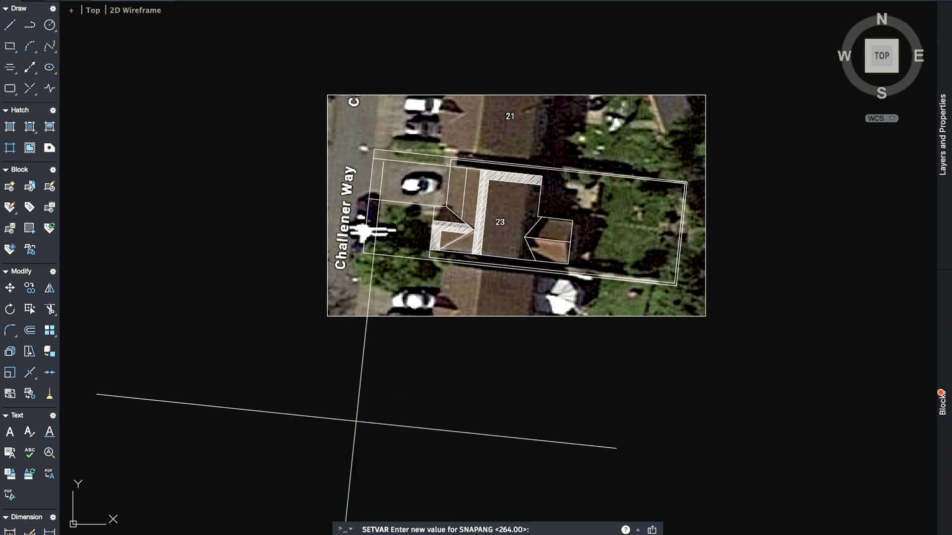
key("BackSpace")
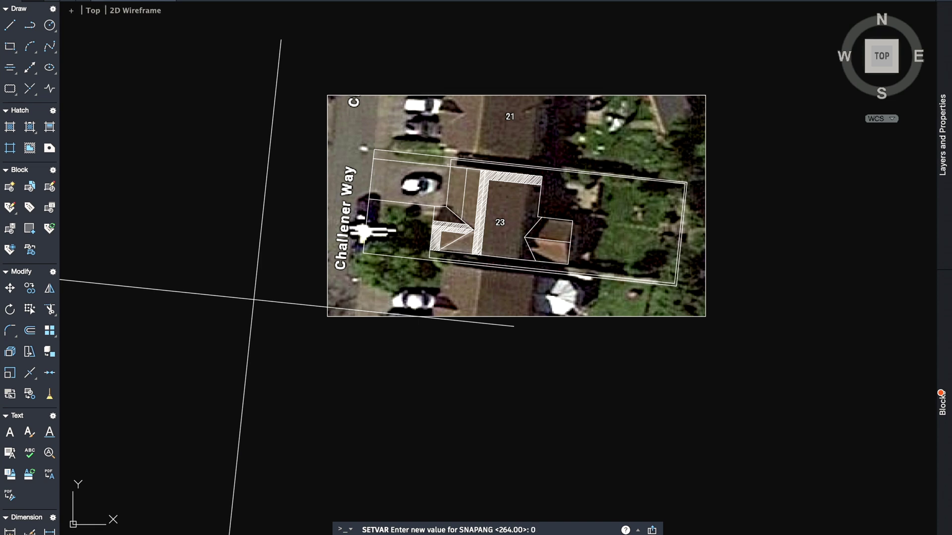
type("0")
key("Return")
- Start a polyline at a point left of the aerial image
type("pl")
key("Return")
left_click(237, 248)
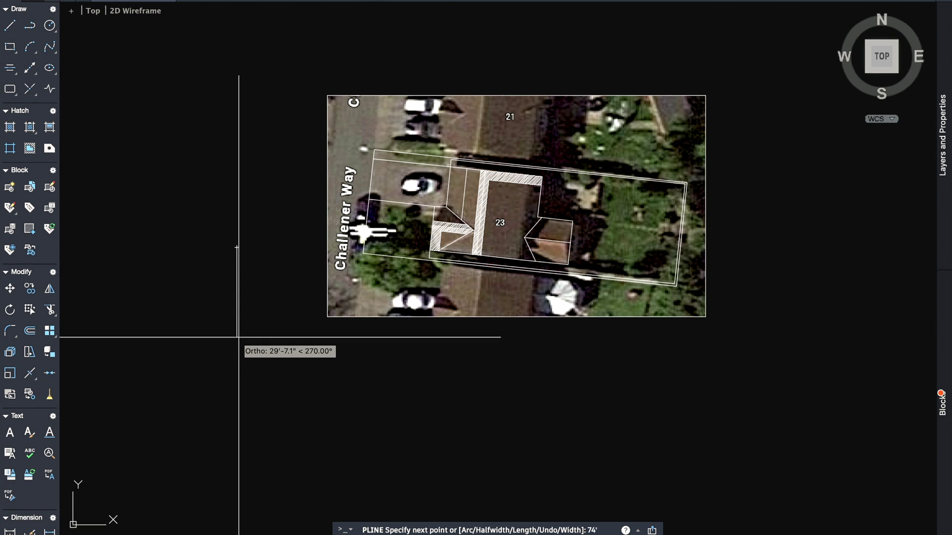
- Draw the panel's 74-inch side downward, undoing an accidental 74-foot segment
key("Return")
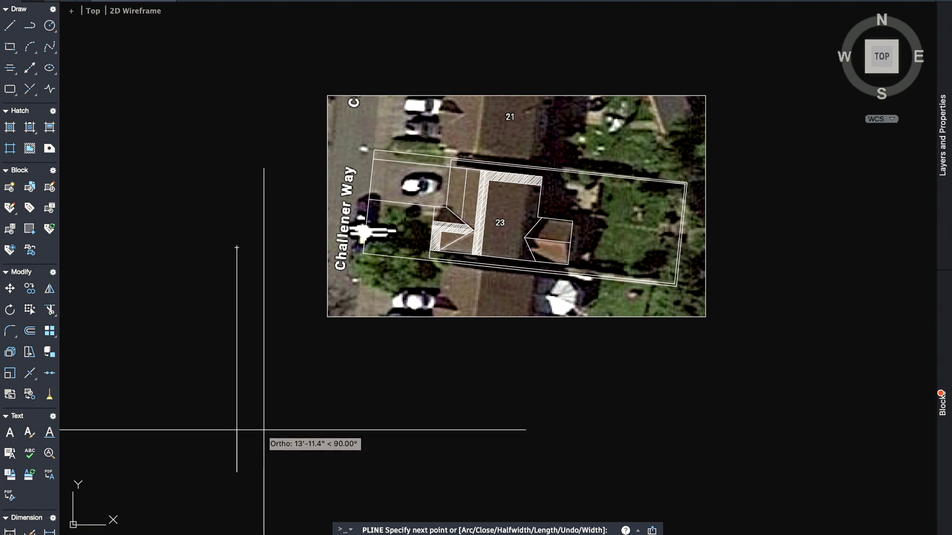
type("u")
key("Return")
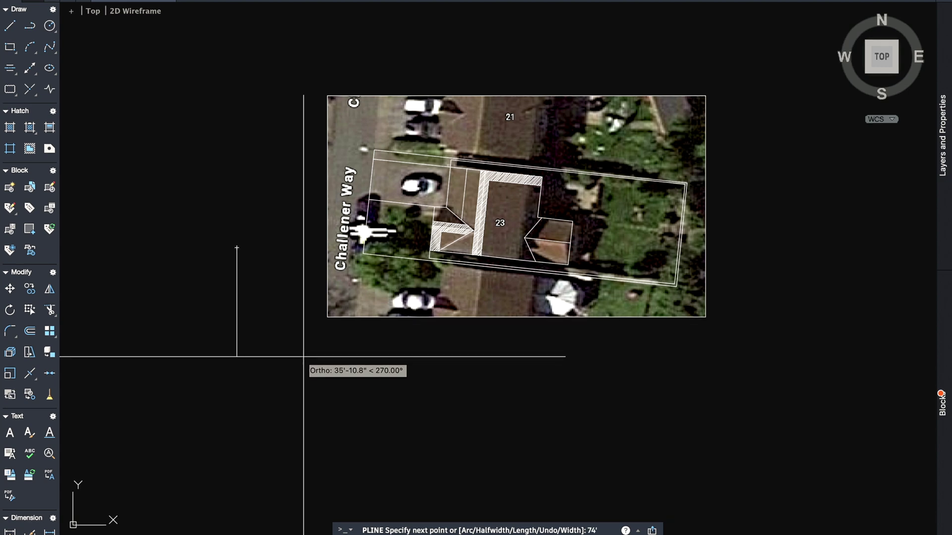
key("Return")
scroll(300, 272, "up", 2)
key("super+Tab")
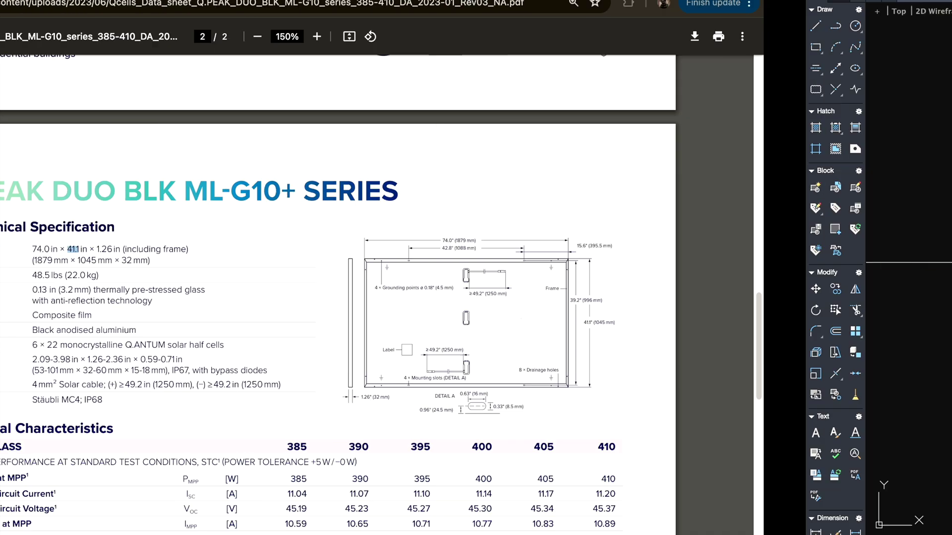
key("super+Tab")
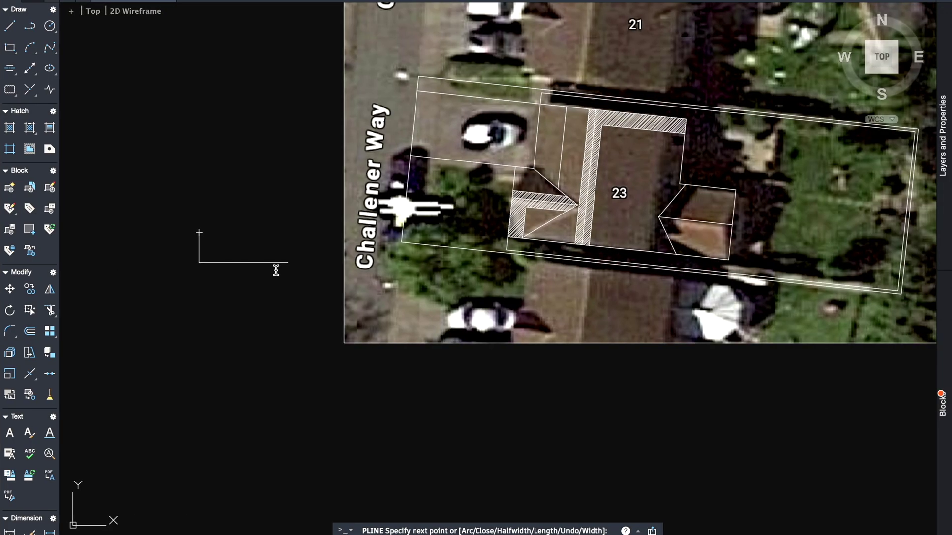
scroll(256, 276, "down", 2)
scroll(252, 275, "up", 1)
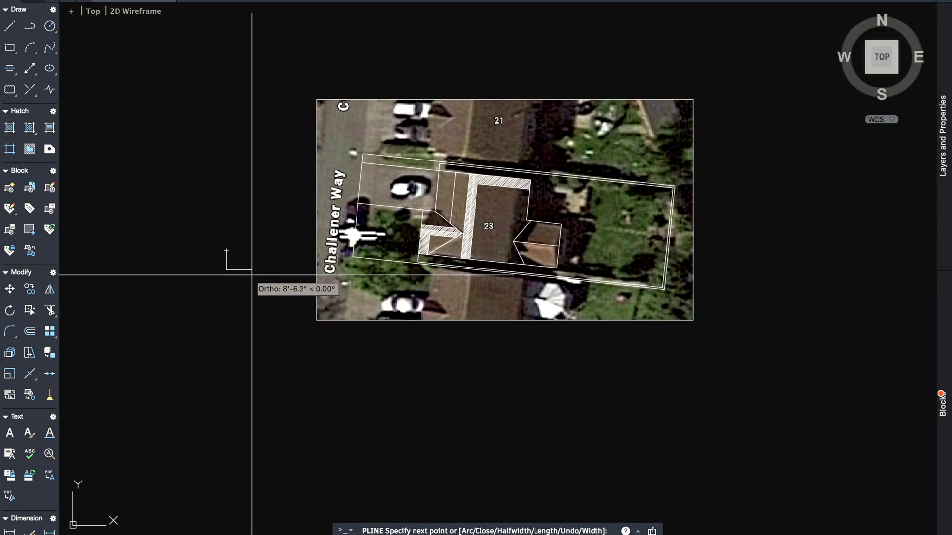
- Add the 41.1-inch side and close the 74 by 41.1 panel rectangle
type("1.1")
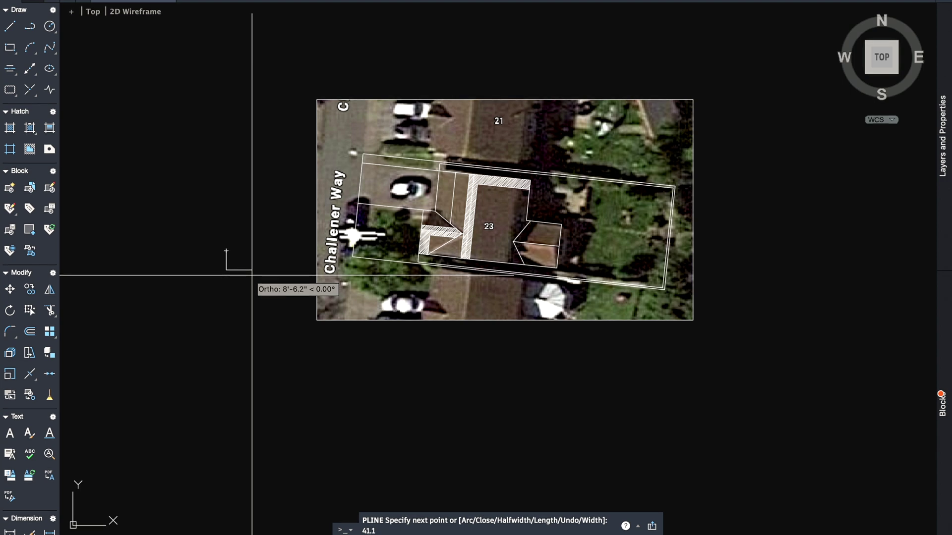
key("Return")
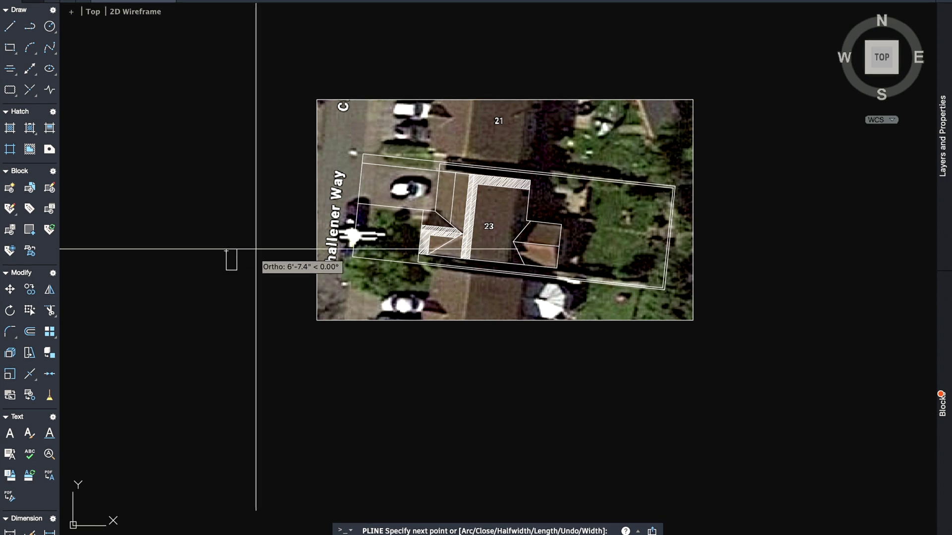
scroll(251, 268, "up", 2)
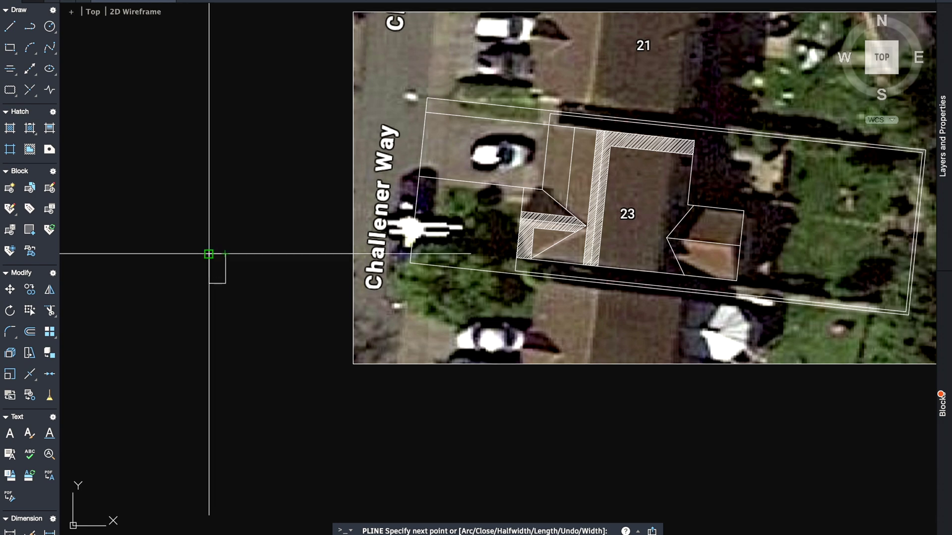
left_click(209, 254)
key("Return")
scroll(200, 246, "up", 3)
scroll(240, 391, "down", 4)
scroll(218, 298, "up", 4)
scroll(218, 298, "up", 3)
- Draw a small rectangle inside the panel outline
type("REC")
key("Return")
left_click(225, 300)
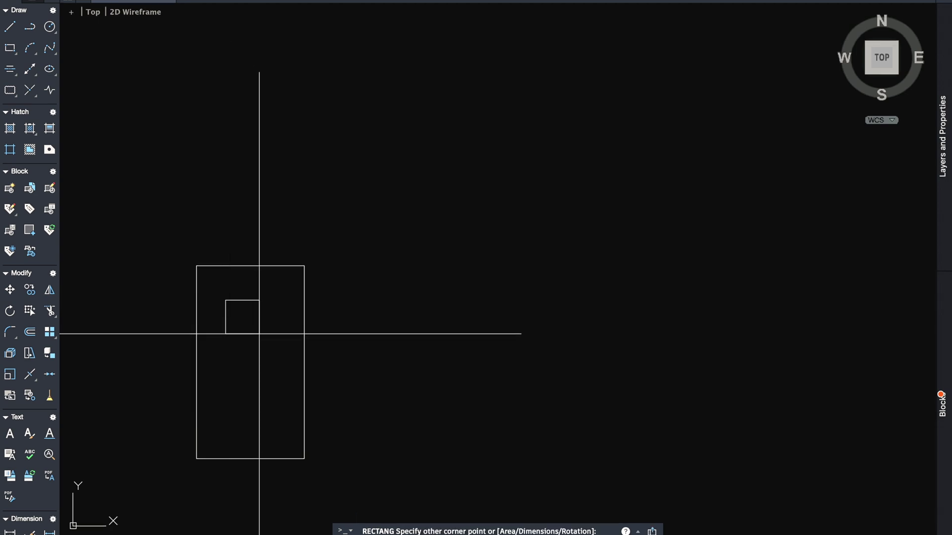
left_click(266, 336)
scroll(248, 340, "up", 2)
middle_click_drag(247, 314, 289, 276)
- Hatch the small rectangle and switch the hatch type to Solid fill
type("H")
key("Return")
left_click(288, 275)
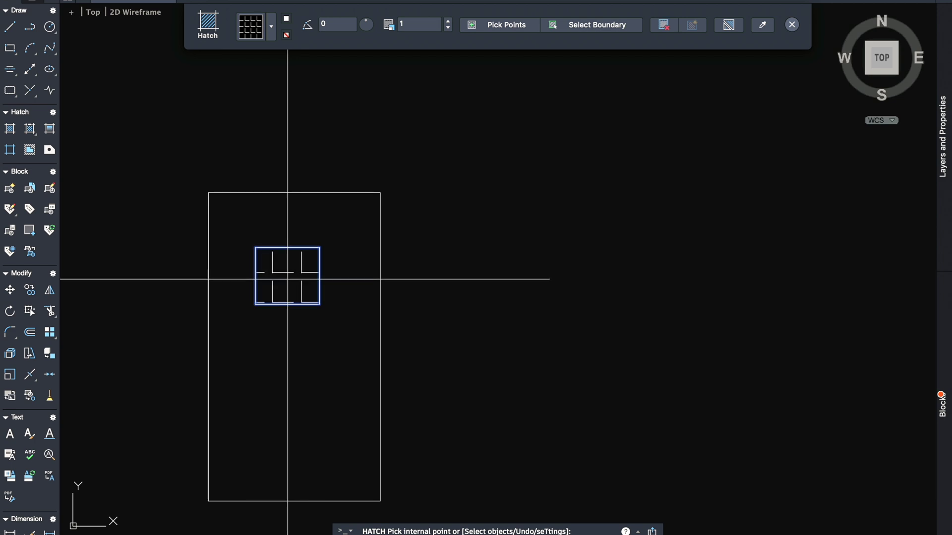
key("Return")
left_click(296, 246)
left_click(271, 25)
left_click(260, 64)
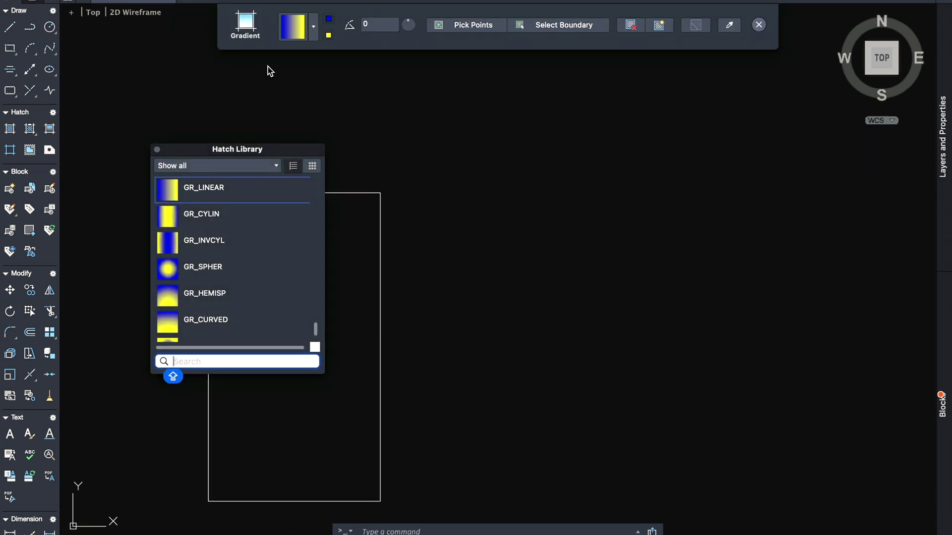
left_click(309, 31)
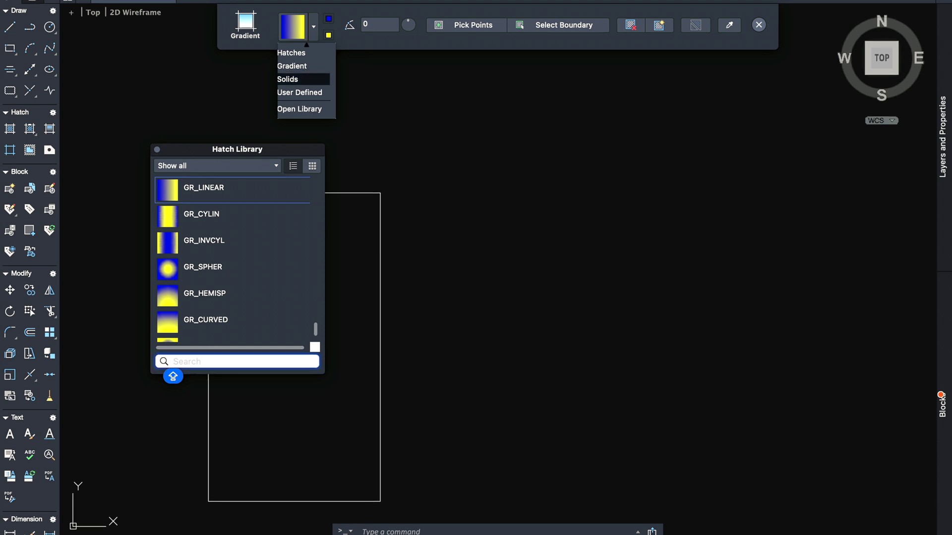
left_click(308, 76)
key("Return")
scroll(353, 153, "down", 5)
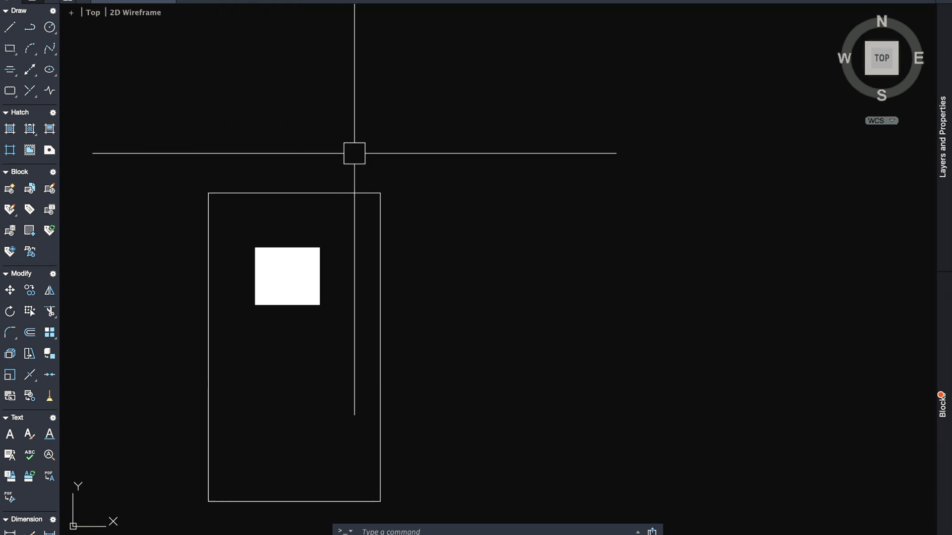
scroll(293, 270, "up", 4)
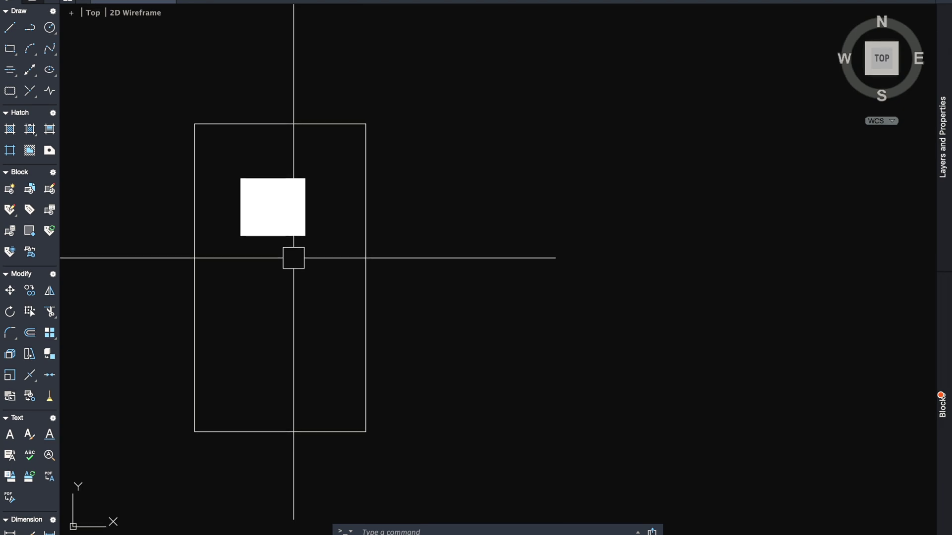
- Draw a vertical guide polyline from the panel's top edge midpoint down the panel
left_click(297, 262)
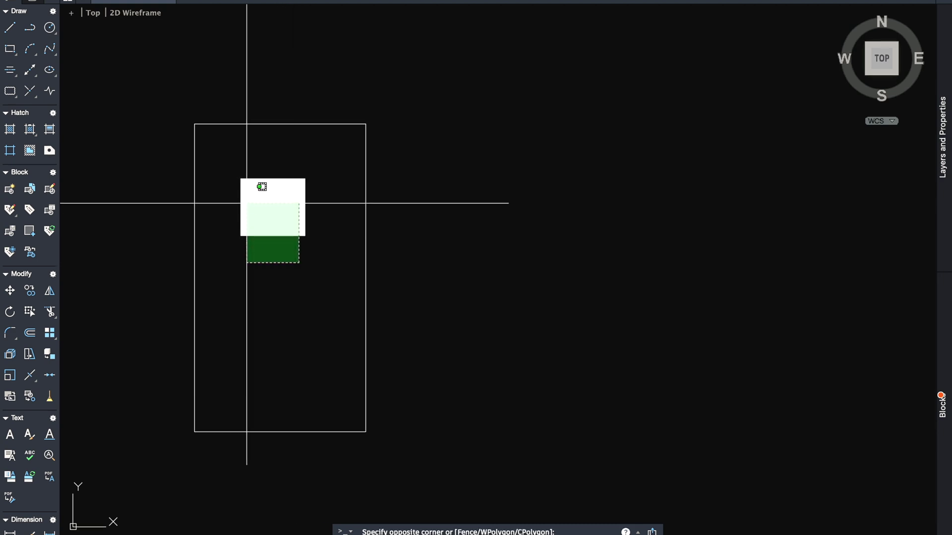
left_click(245, 201)
type("M")
key("Return")
key("Escape")
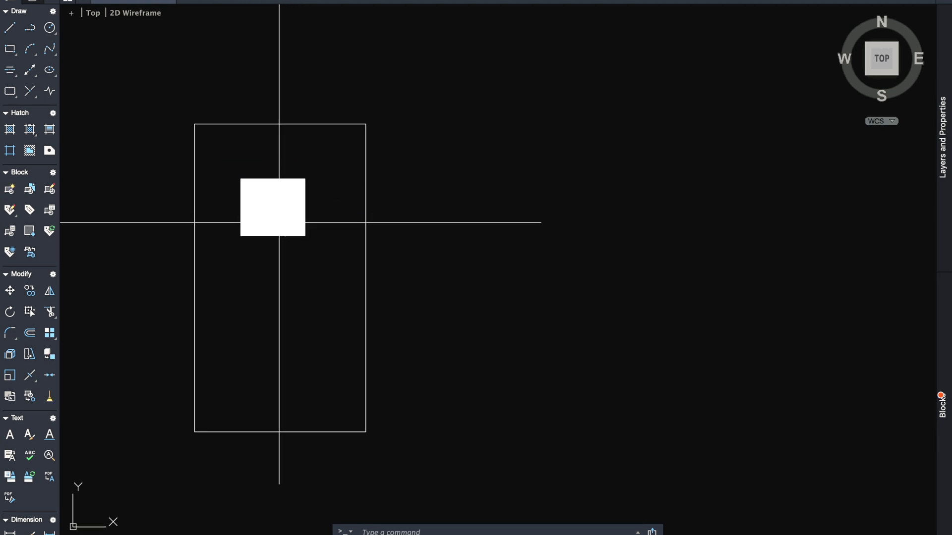
type("PL")
key("Return")
left_click(280, 124)
left_click(274, 334)
key("Return")
- Move the solid square onto the guide line, then delete the guide
left_click(228, 157)
left_click(307, 240)
type("M")
key("Return")
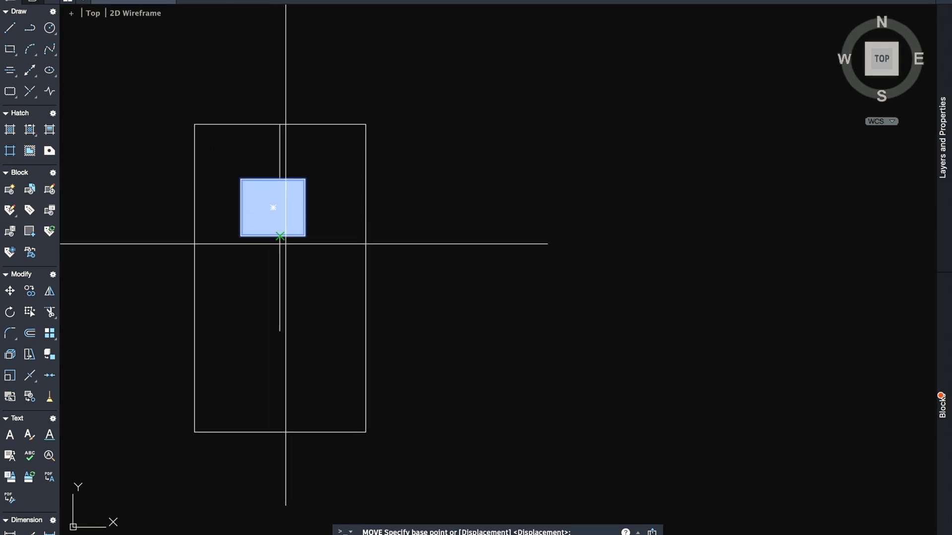
left_click(275, 212)
left_click(279, 208)
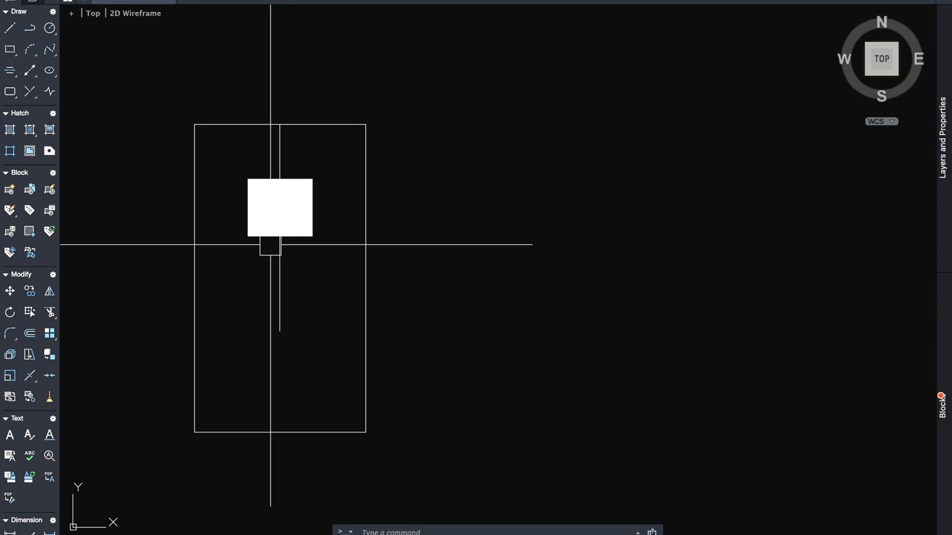
left_click(275, 277)
key("Delete")
- Copy the solar panel and its white square once with CO
scroll(268, 242, "down", 8)
left_click(238, 206)
left_click(328, 339)
type("co")
key("Return")
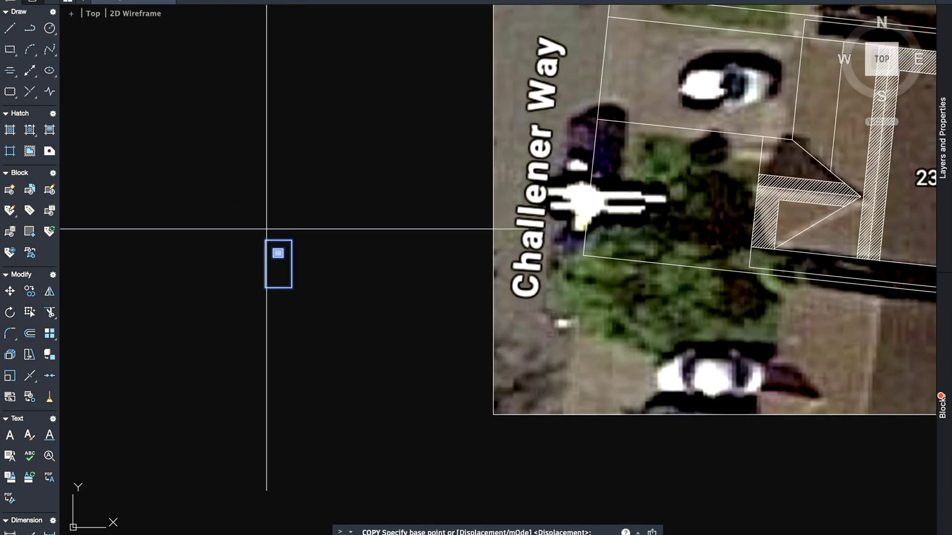
left_click(292, 240)
key("Return")
- Move the copied panel 1" so it sits beside the original
left_click(317, 219)
left_click(299, 311)
scroll(271, 322, "up", 4)
type("m")
key("Return")
left_click(270, 325)
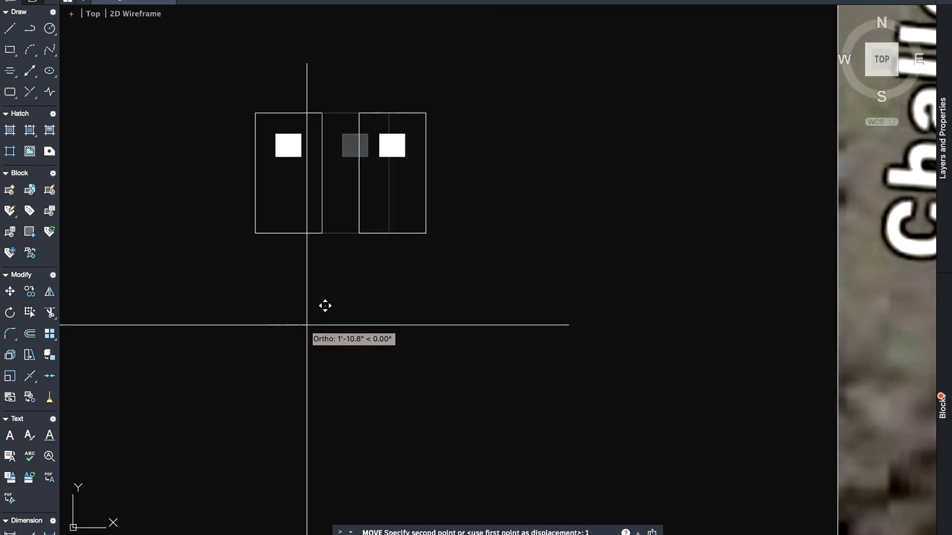
type("1\"")
key("Return")
- Multiple-copy the panel to the right to form a row of six panels
left_click(314, 75)
left_click(442, 257)
scroll(440, 266, "down", 3)
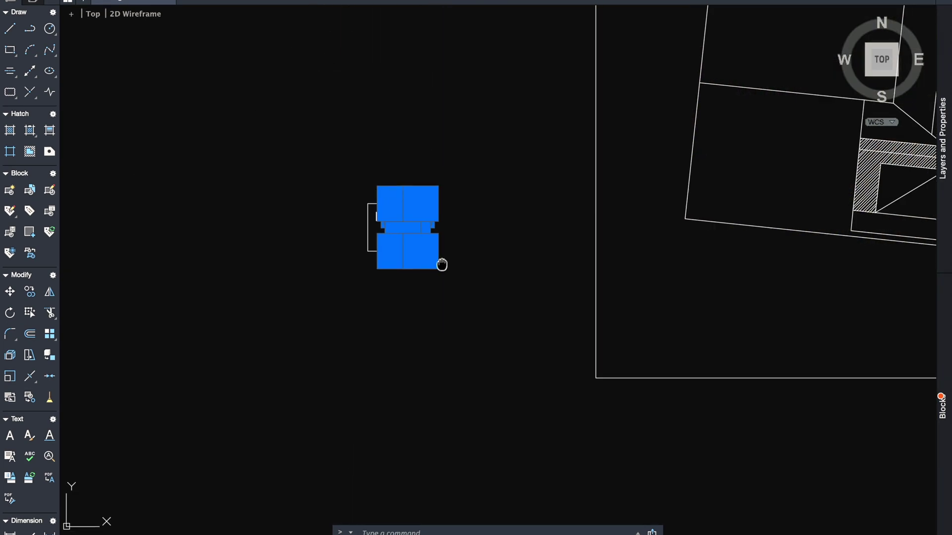
scroll(417, 262, "down", 2)
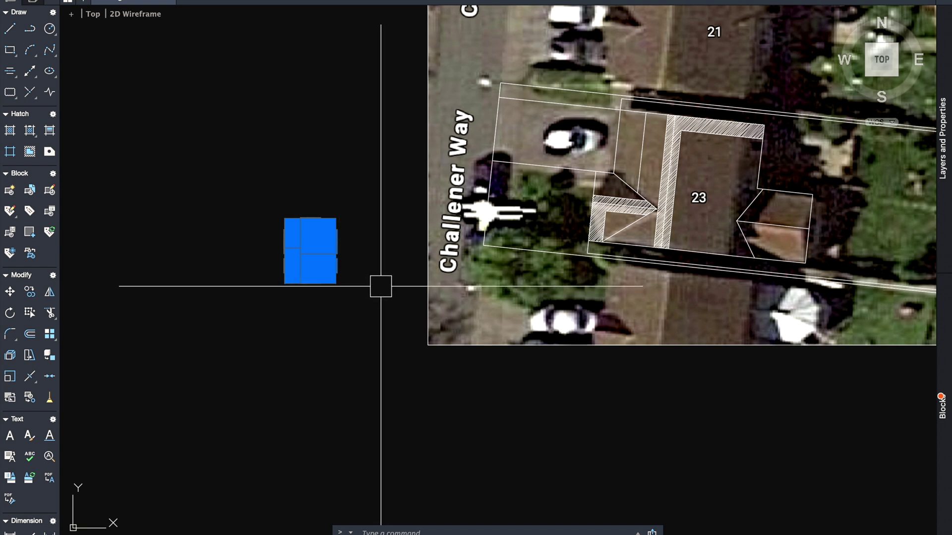
type("o")
key("Return")
scroll(380, 287, "up", 3)
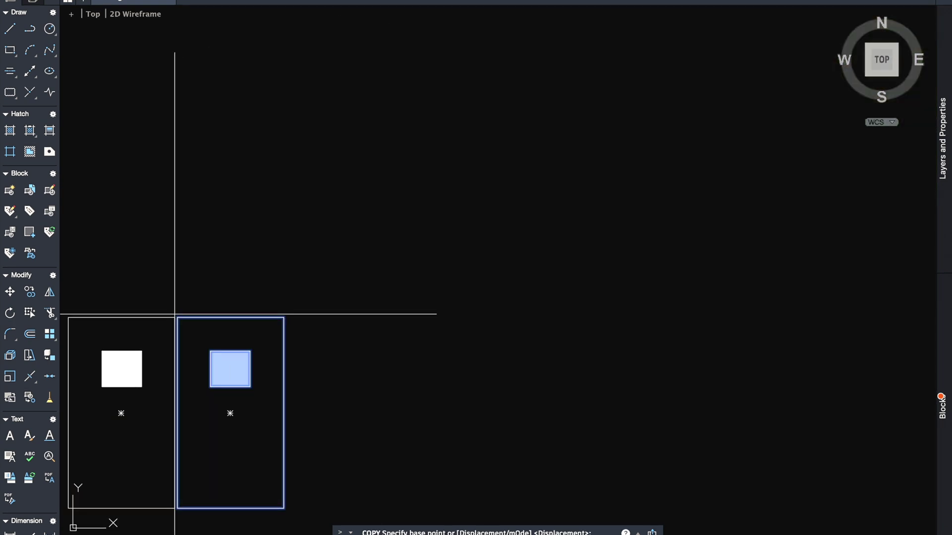
left_click(175, 317)
left_click(284, 318)
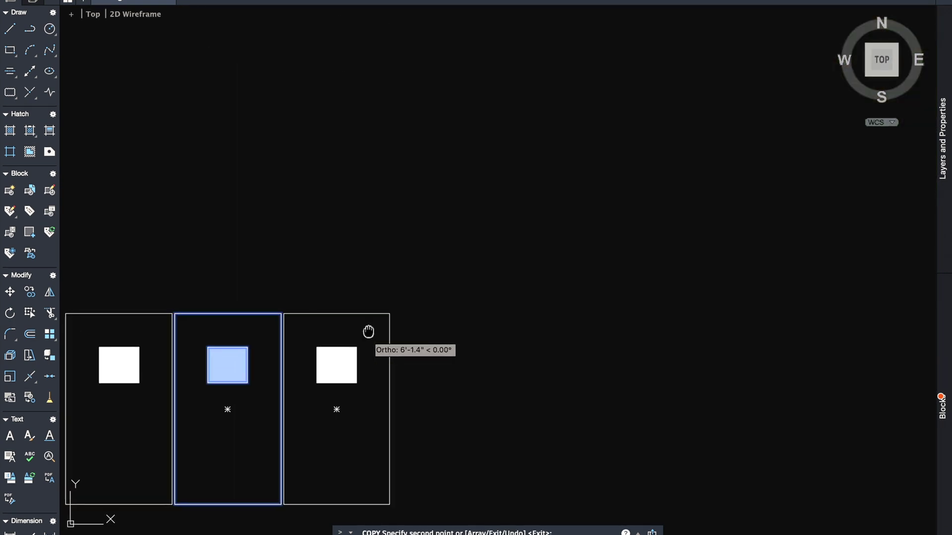
middle_click_drag(367, 332, 333, 299)
left_click(361, 285)
left_click(465, 285)
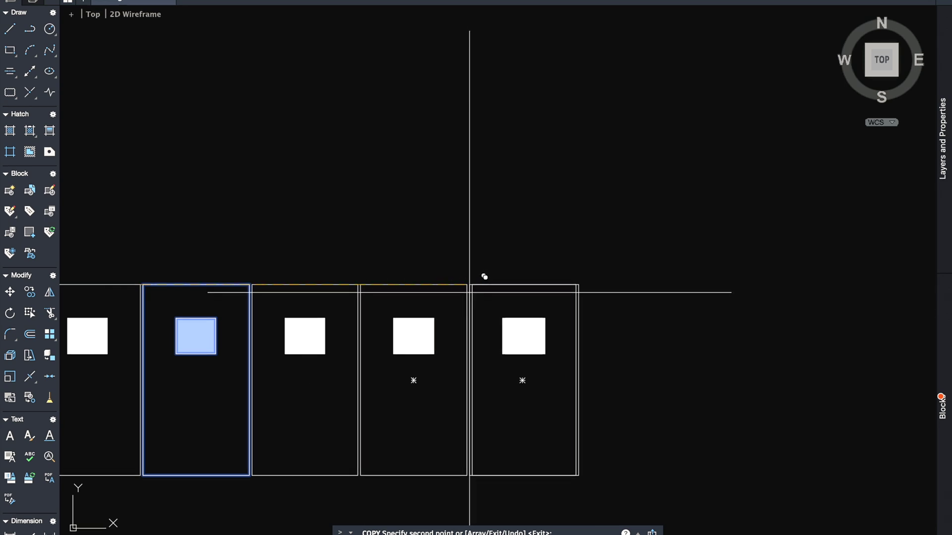
scroll(474, 319, "down", 3)
left_click(511, 305)
key("Return")
- Select all six panels in the row
left_click(241, 258)
scroll(308, 330, "up", 4)
scroll(258, 304, "down", 2)
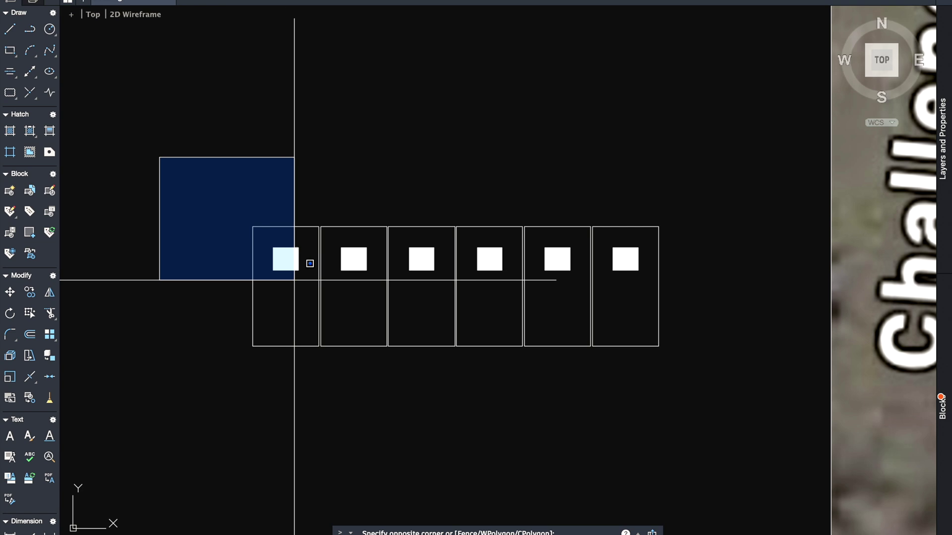
left_click(721, 385)
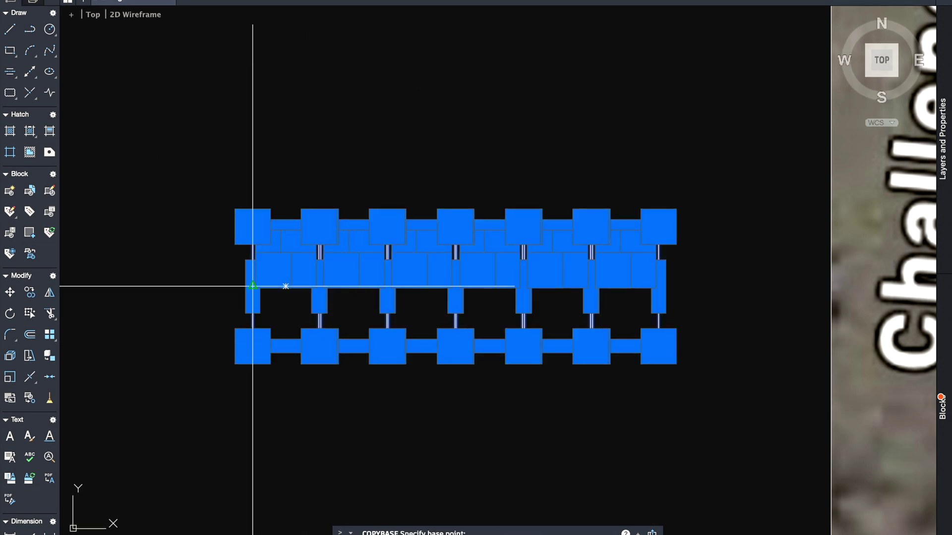
- Copy the six-panel row with a base point and paste it near house 23
left_click(389, 414)
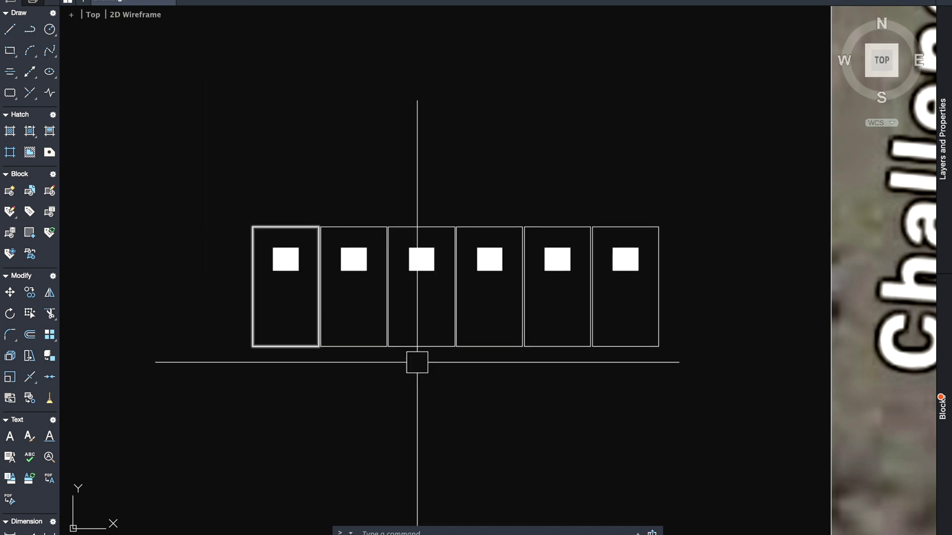
scroll(511, 371, "down", 3)
middle_click_drag(738, 360, 623, 355)
key("ctrl+v")
- Rotate the pasted row to the roof edge and place it on house 23's roof
scroll(676, 339, "up", 8)
middle_click_drag(662, 328, 627, 320)
key("r")
key("Return")
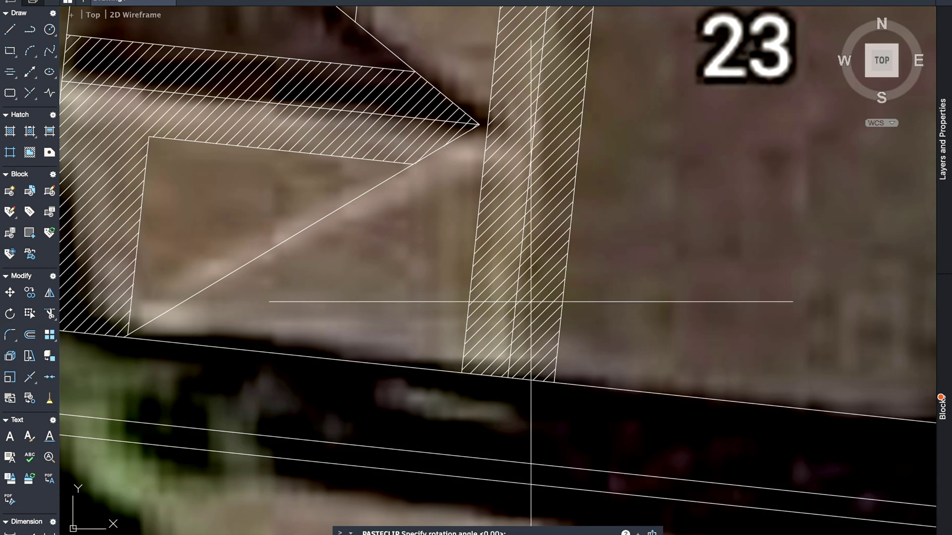
left_click(516, 311)
left_click(518, 258)
scroll(520, 254, "down", 6)
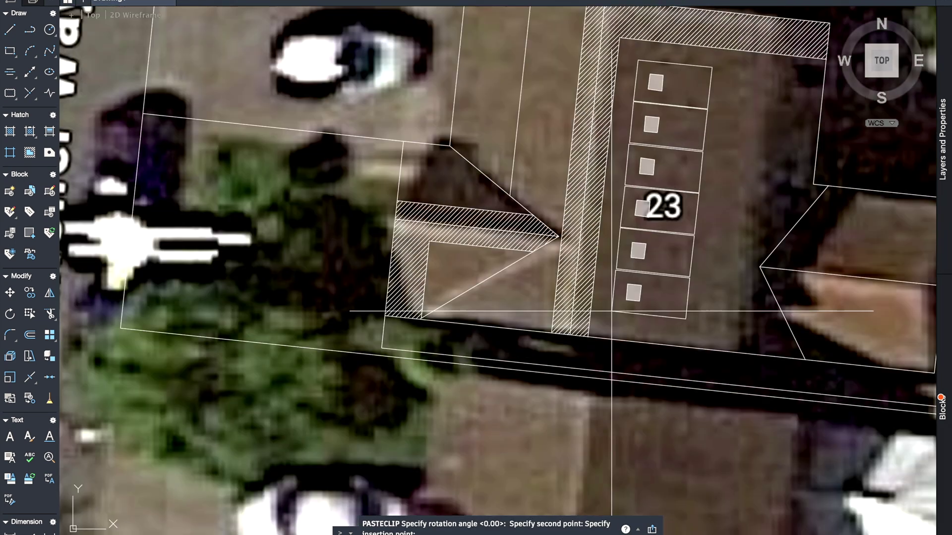
left_click(612, 312)
- Erase five of the original panels, leaving one spare panel
scroll(723, 302, "down", 5)
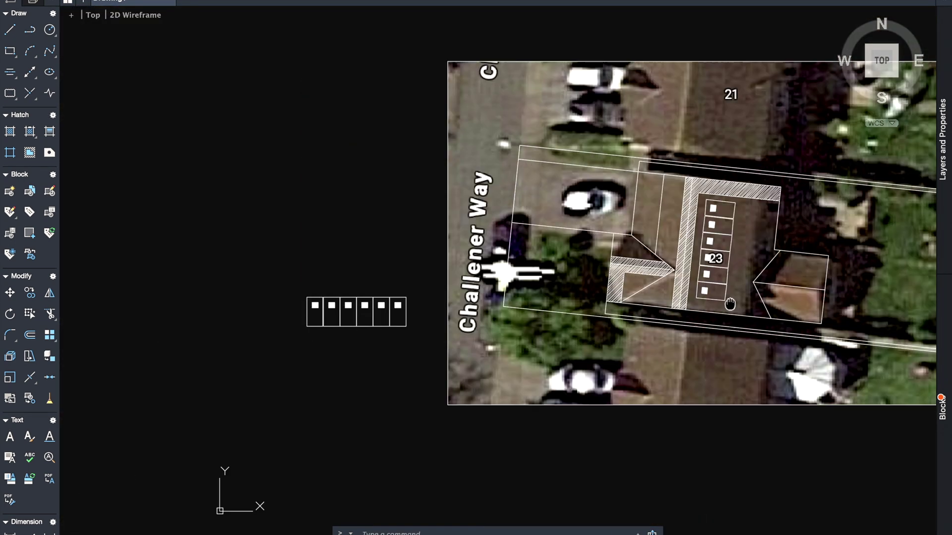
scroll(259, 291, "up", 6)
left_click(363, 276)
left_click(731, 448)
key("Delete")
- Copy the remaining panel to a spot beside it
left_click(245, 279)
left_click(448, 445)
type("C")
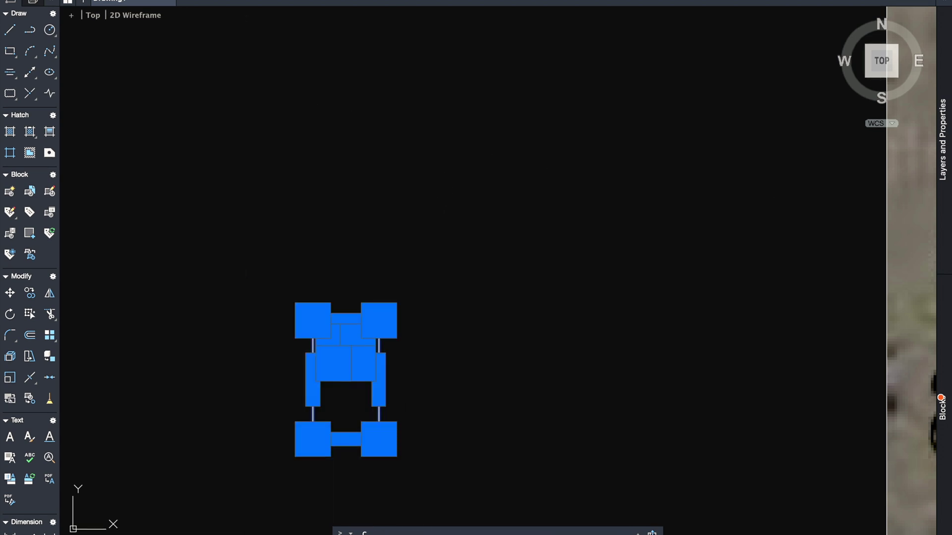
type("O")
key("Return")
left_click(311, 321)
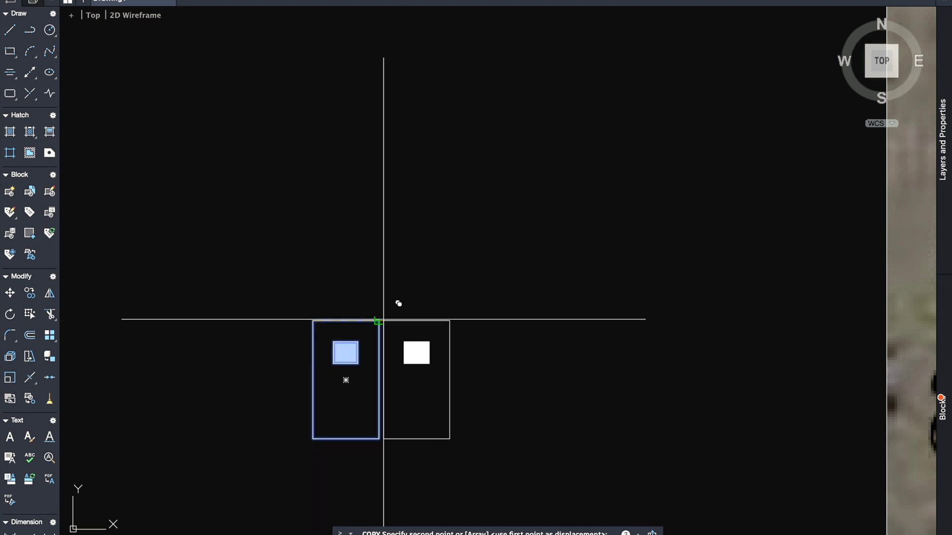
left_click(379, 320)
- Move the copy edge to edge against the first panel, then pan toward lot 23
left_click(374, 298)
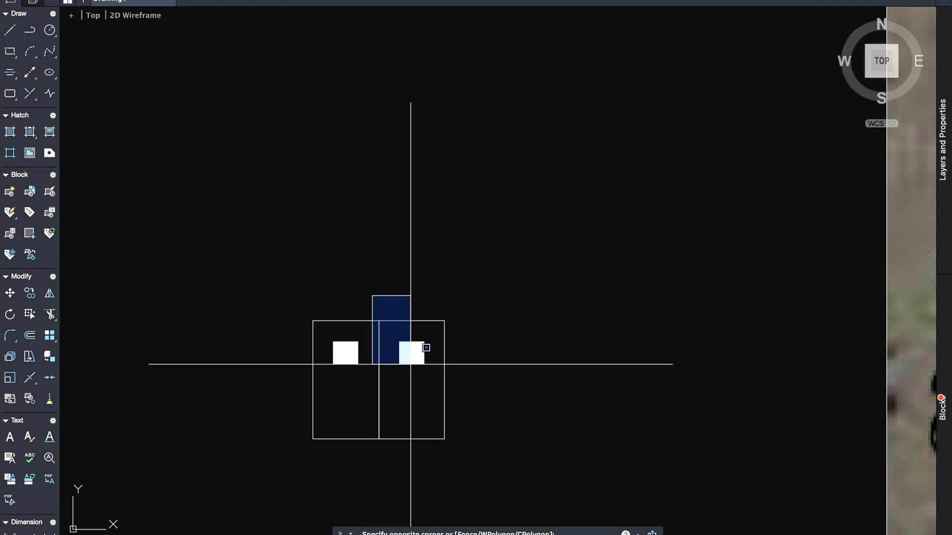
left_click(412, 362)
type("m")
key("Return")
left_click(315, 476)
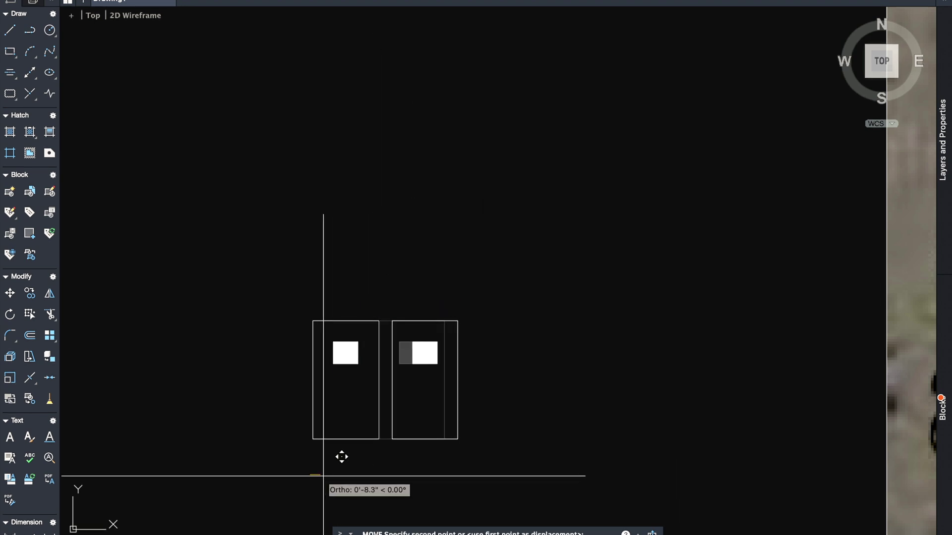
left_click(323, 476)
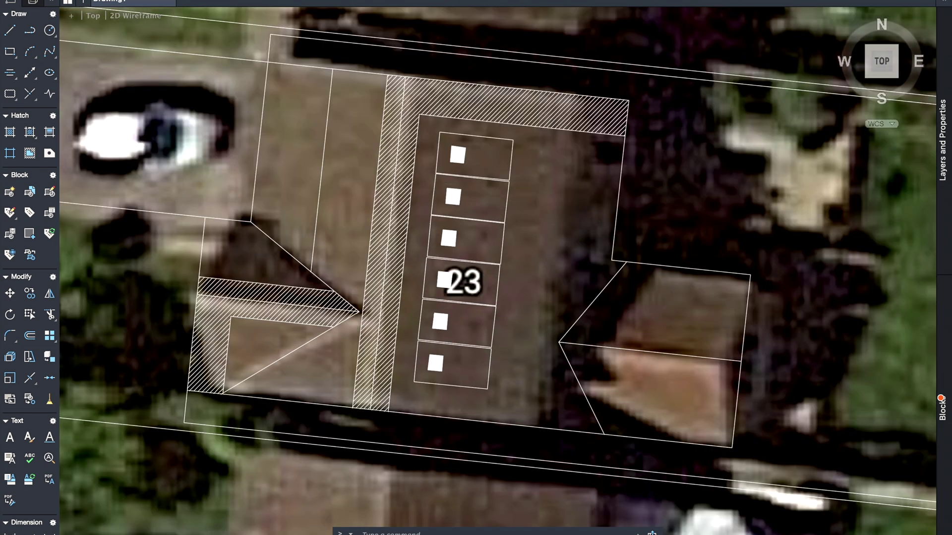
scroll(459, 357, "up", 3)
mouse_move(460, 357)
middle_mouse_down()
mouse_move(505, 302)
mouse_move(475, 264)
middle_mouse_up()
scroll(422, 297, "down", 10)
scroll(365, 337, "up", 10)
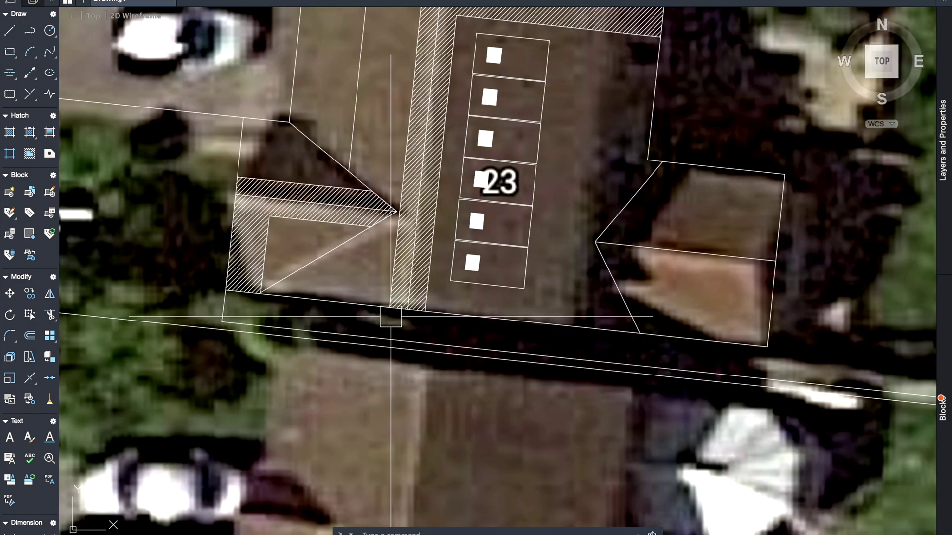
scroll(358, 377, "down", 5)
scroll(251, 285, "up", 3)
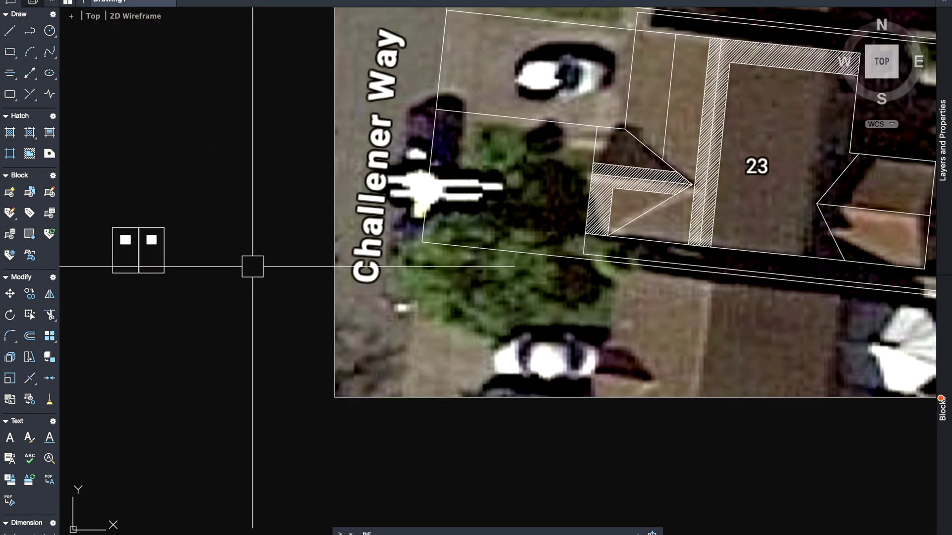
- Draw a small rectangular frame for the tag
key("Return")
left_click(226, 258)
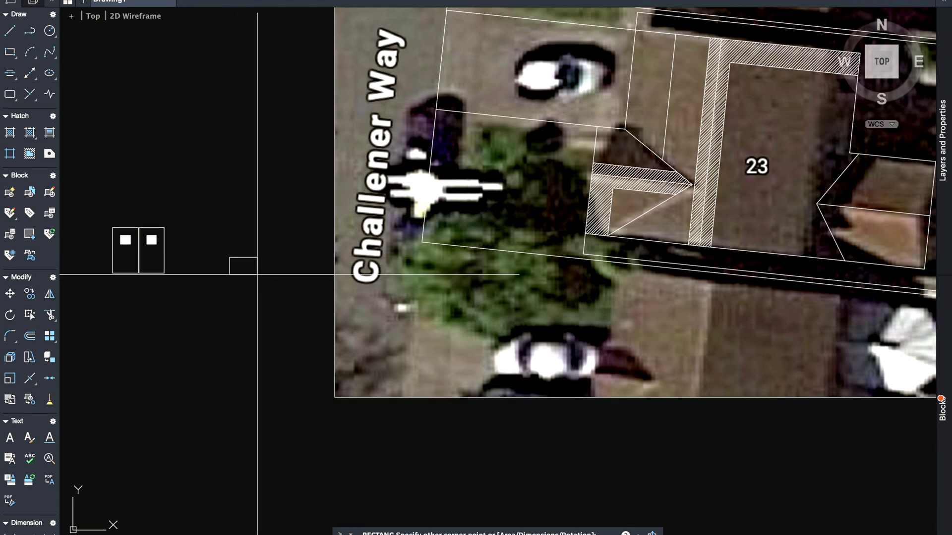
scroll(250, 276, "up", 4)
left_click(253, 279)
scroll(204, 257, "up", 4)
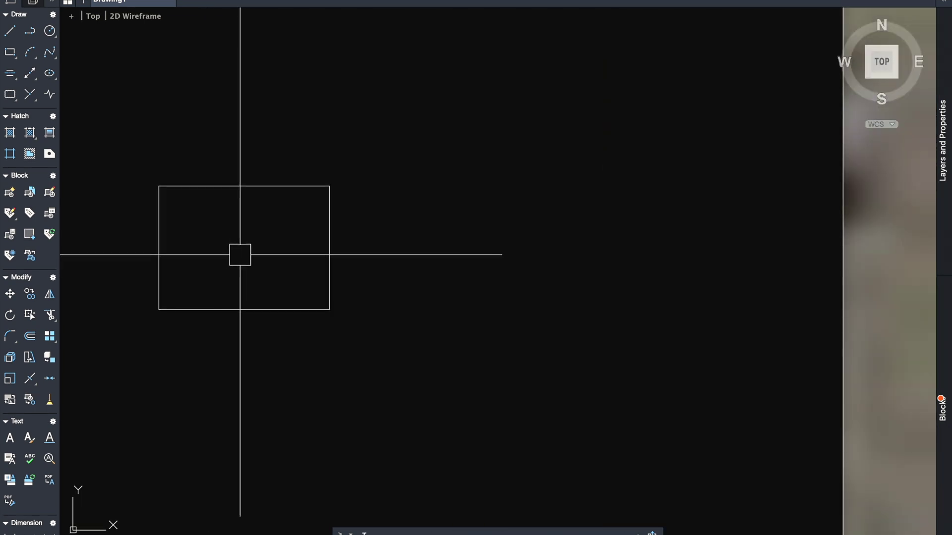
- Write single-line text 'JB' at default height and 0° rotation in the frame
type("TEXT")
key("Return")
left_click(188, 225)
key("Return")
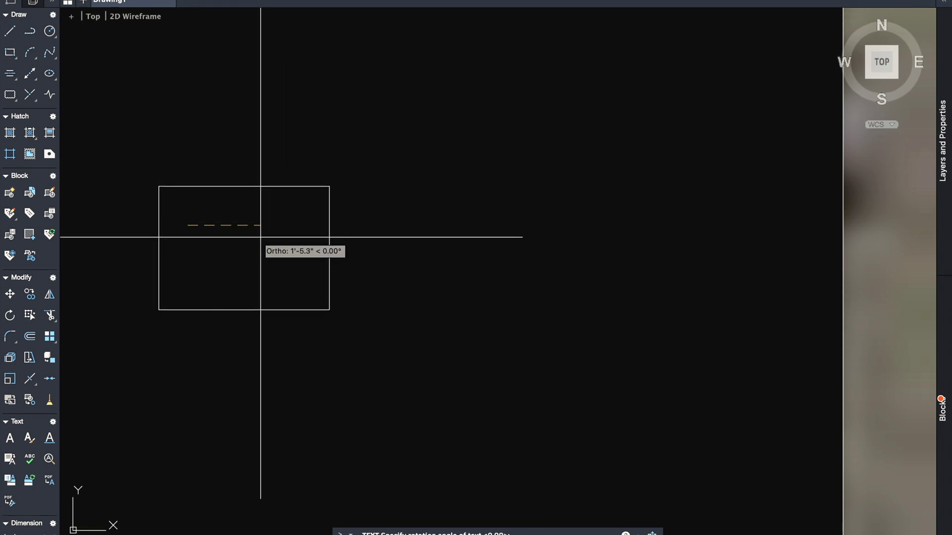
left_click(266, 240)
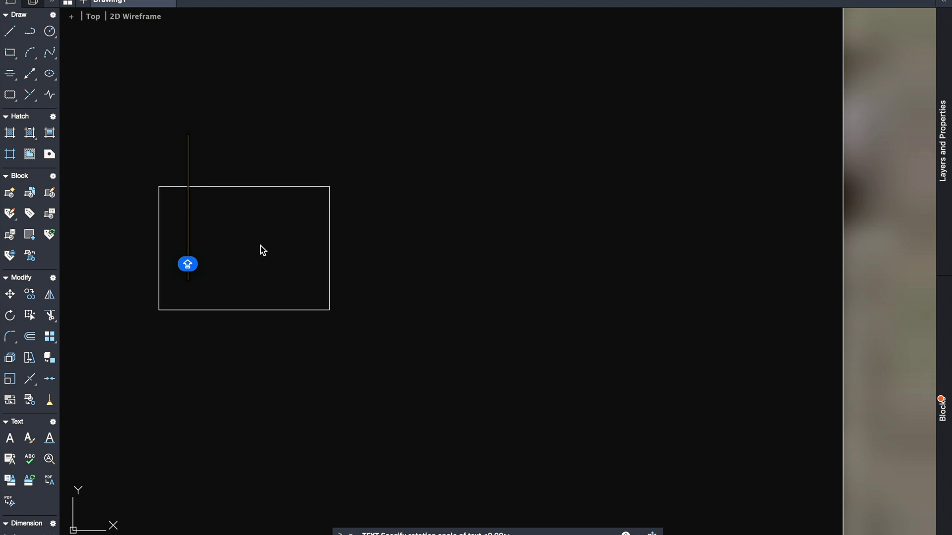
type("JB")
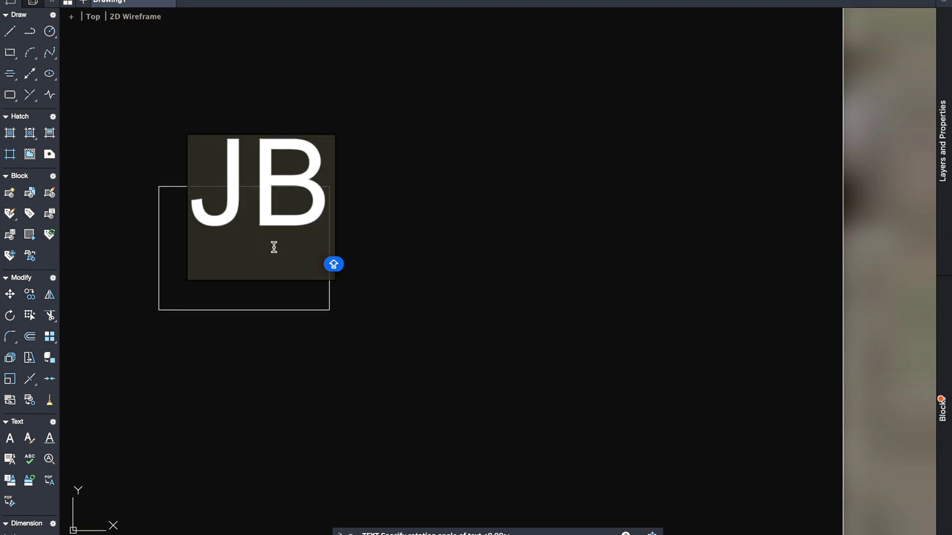
key("Return")
- Move the JB text down to centre it in the frame, then select text and frame
key("Return")
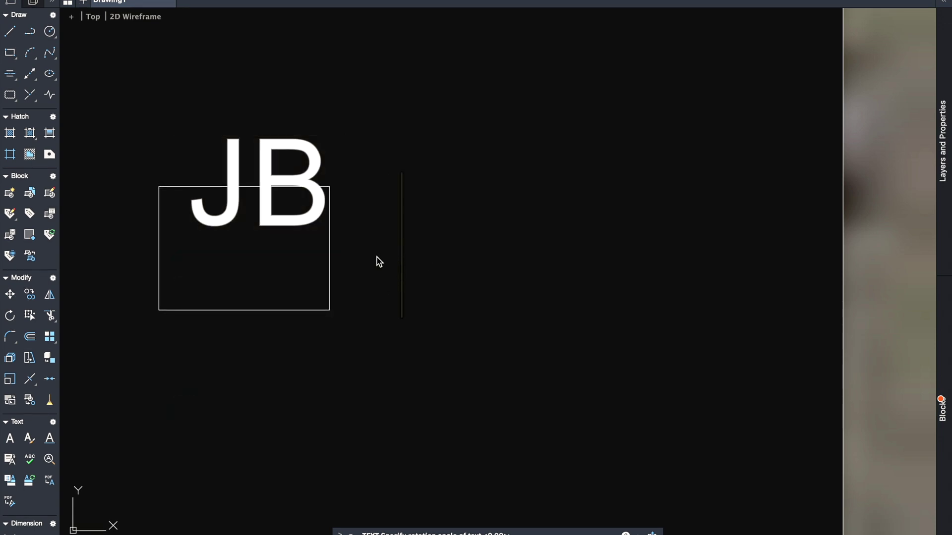
left_click(296, 195)
left_click(352, 266)
key("Return")
left_click(397, 220)
left_click(395, 282)
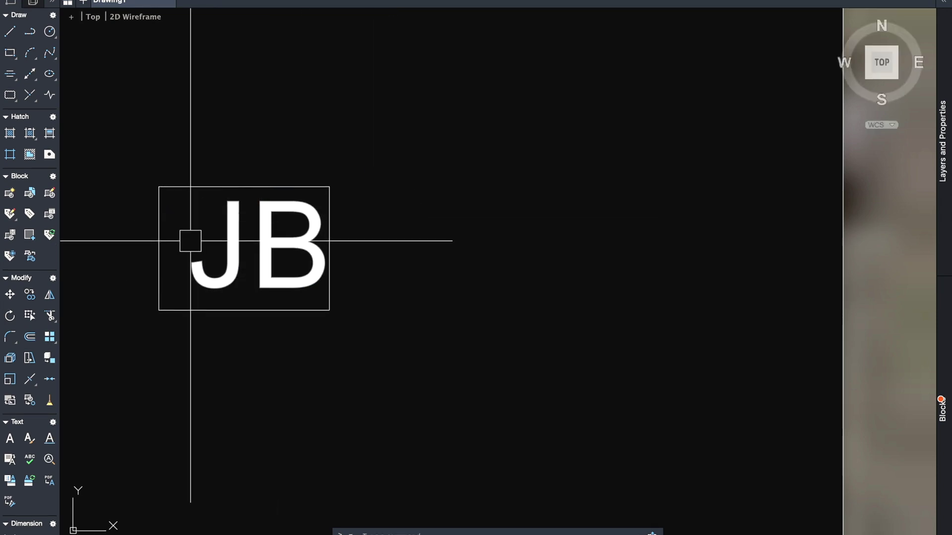
key("Escape")
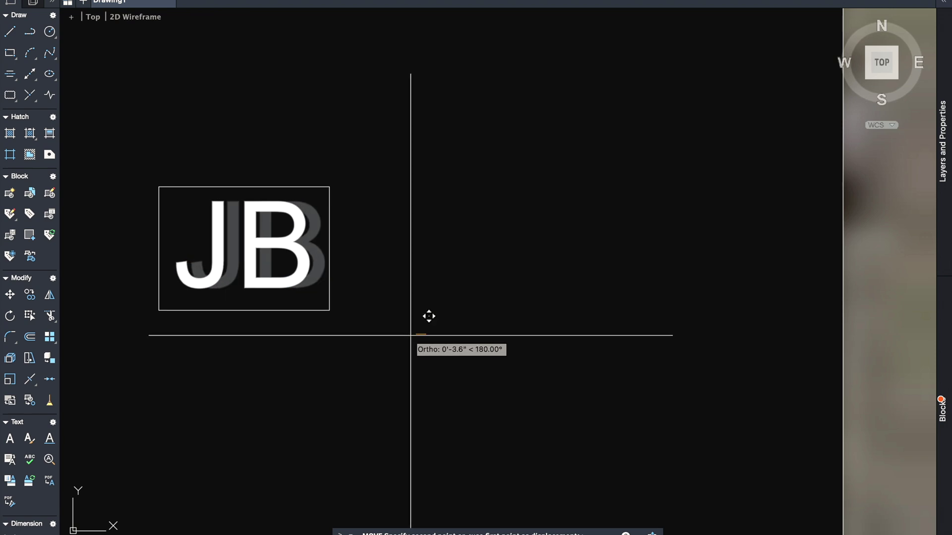
left_click(415, 355)
left_click(136, 129)
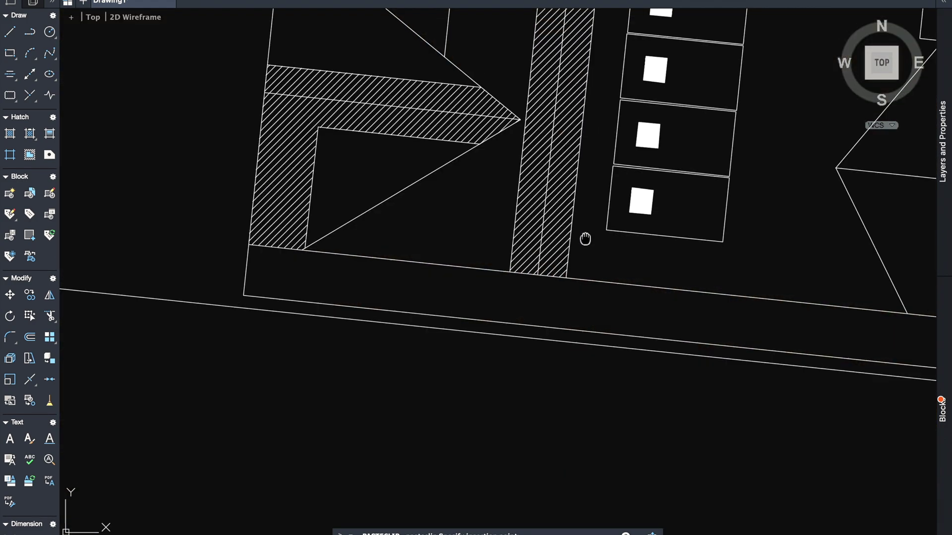
- Place the JB tag on house 23's roof and scale it down
middle_click_drag(584, 238, 478, 244)
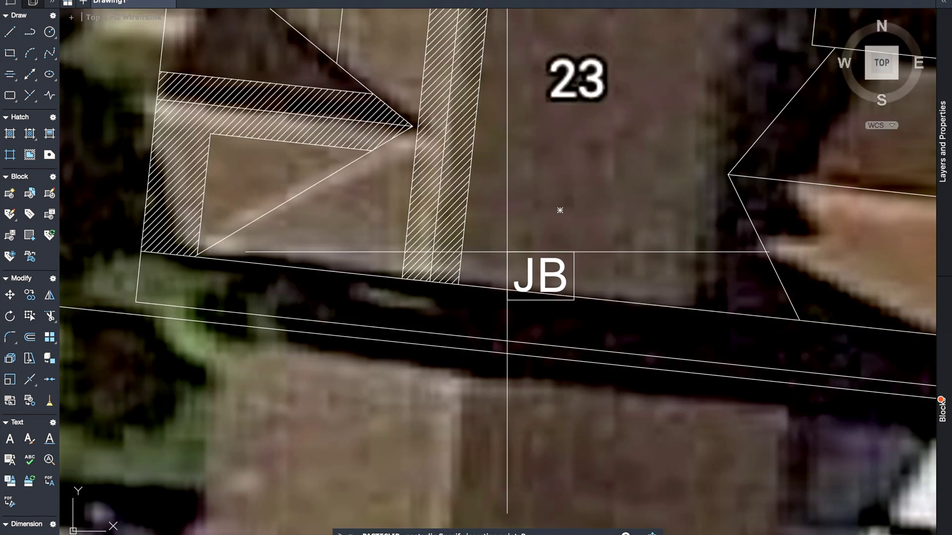
left_click(474, 242)
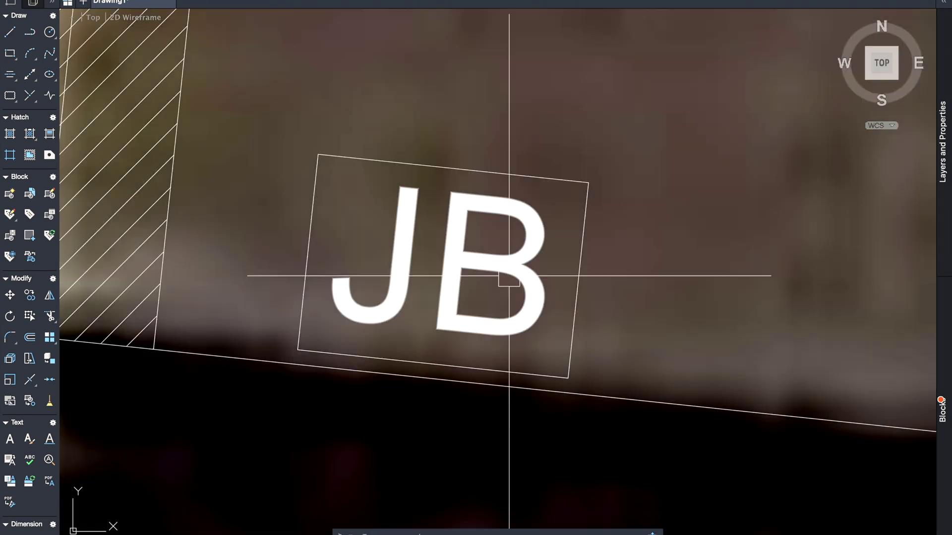
left_click(591, 314)
left_click(436, 241)
scroll(447, 243, "down", 2)
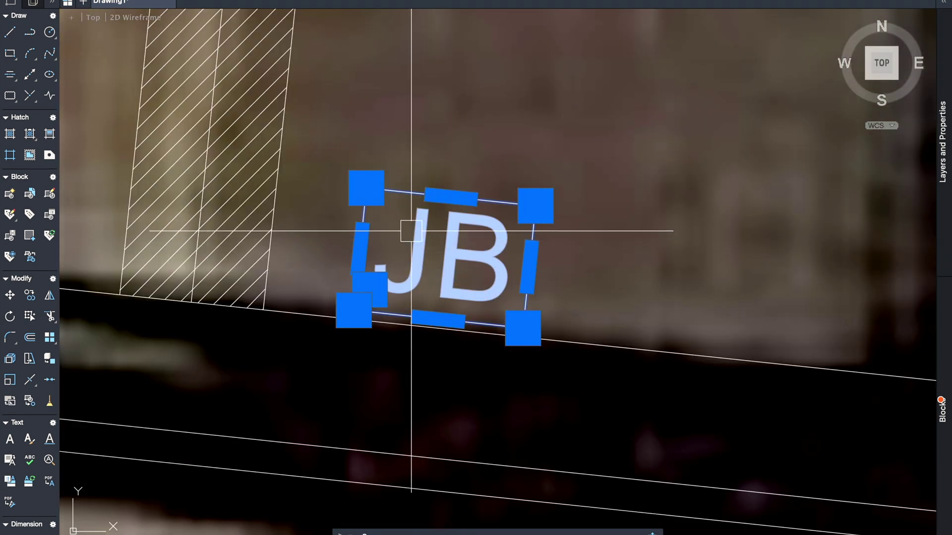
type("sc")
key("Return")
scroll(407, 198, "down", 6)
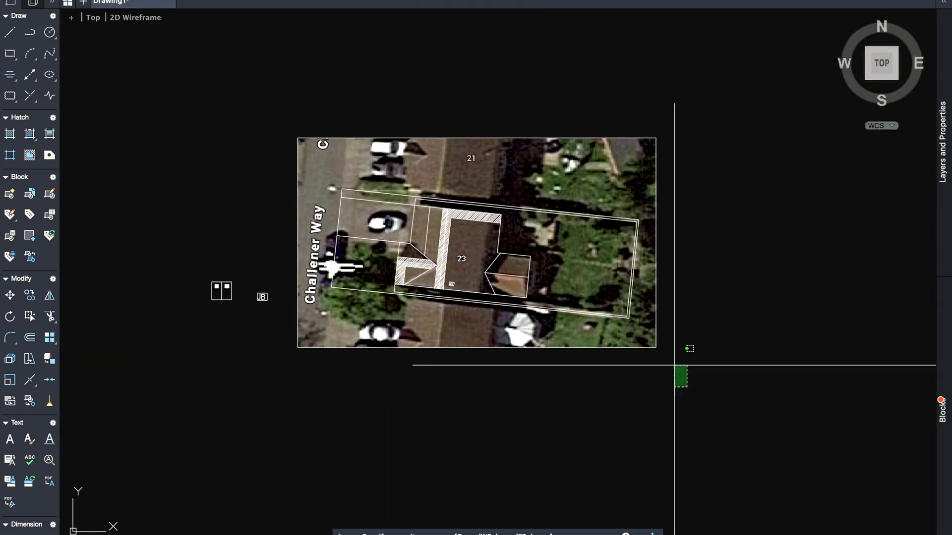
- Hide the aerial photo, keeping the linework, then switch to the browser
left_click(654, 326)
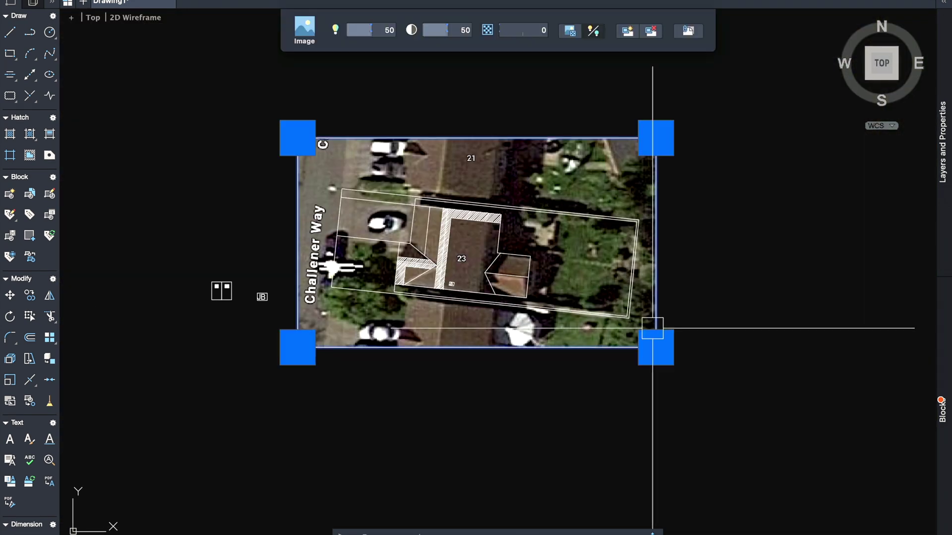
left_click(594, 32)
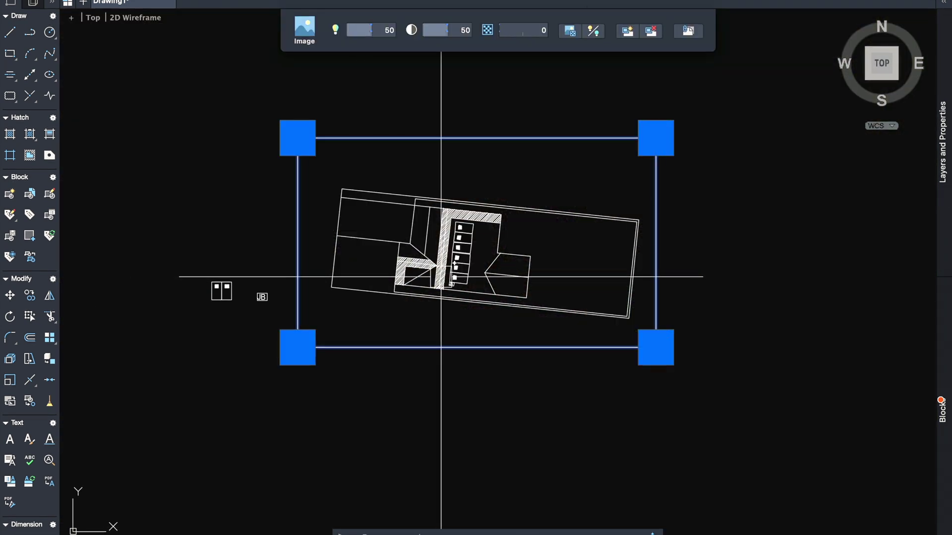
key("Escape")
scroll(396, 288, "up", 8)
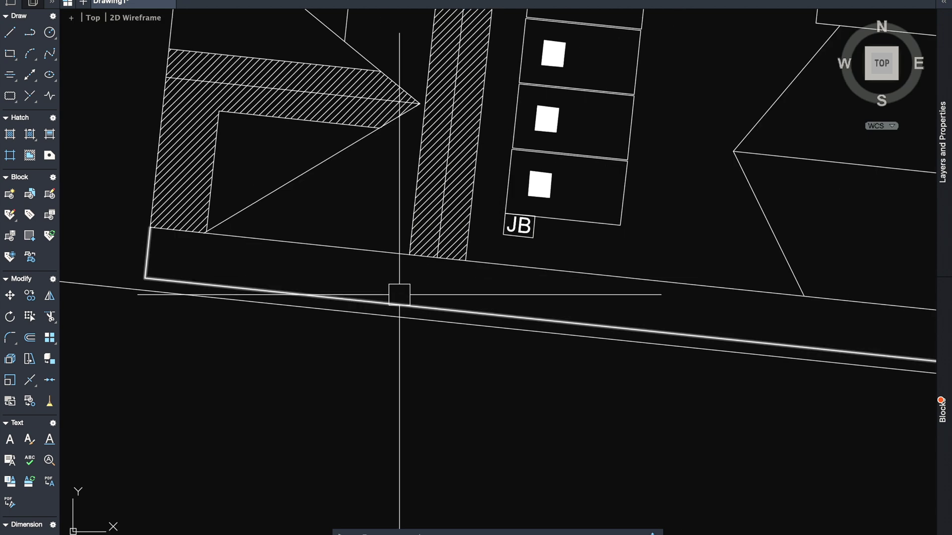
scroll(649, 255, "down", 4)
scroll(481, 291, "down", 2)
key("ctrl+Left")
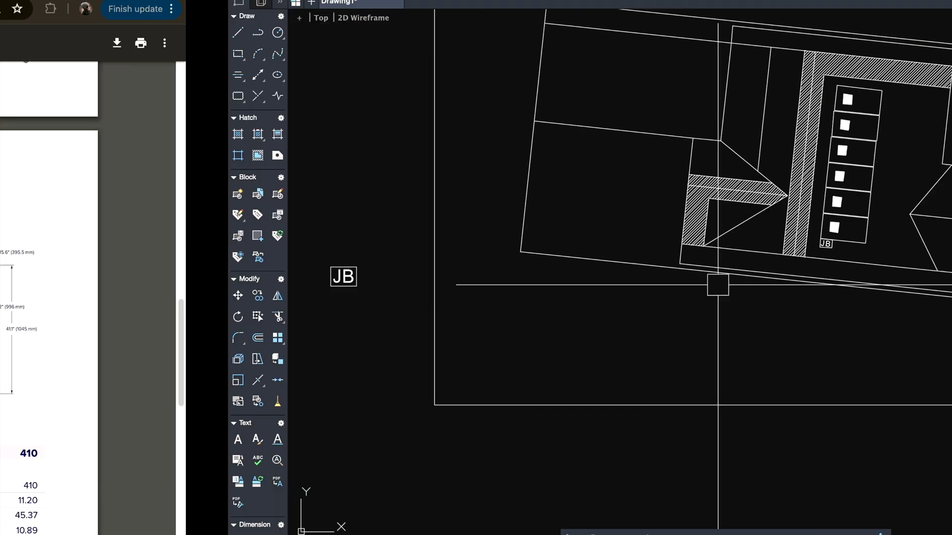
key("ctrl+Tab")
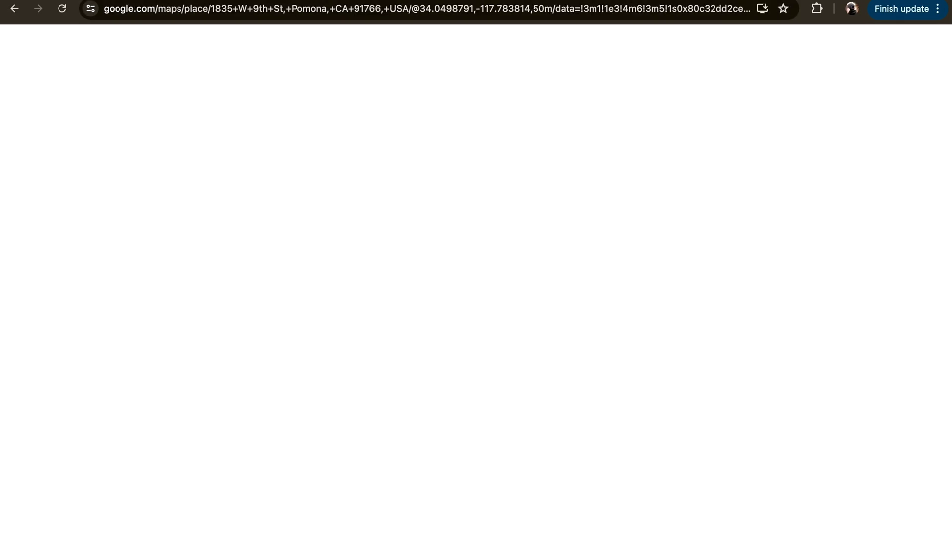
key("ctrl+Tab")
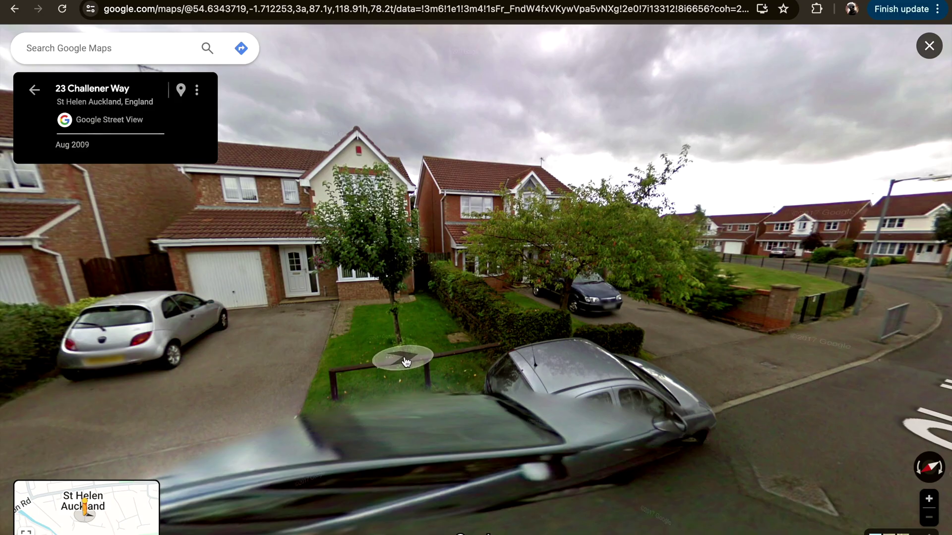
left_click(405, 362)
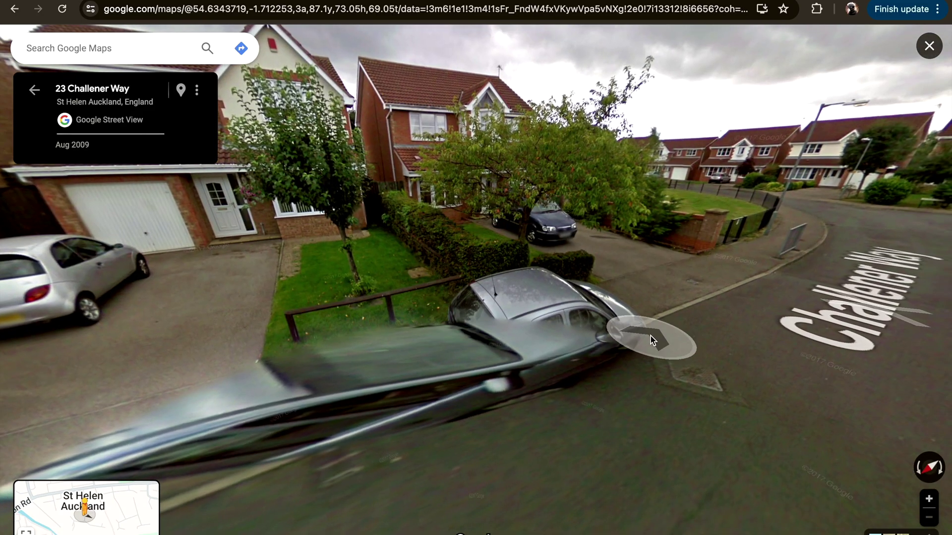
left_click(652, 340)
left_click(134, 331)
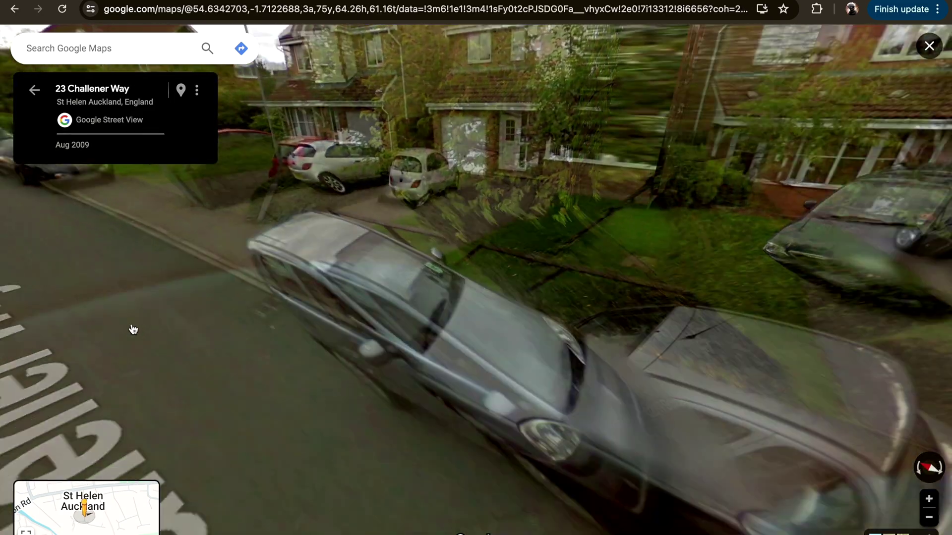
left_click(103, 316)
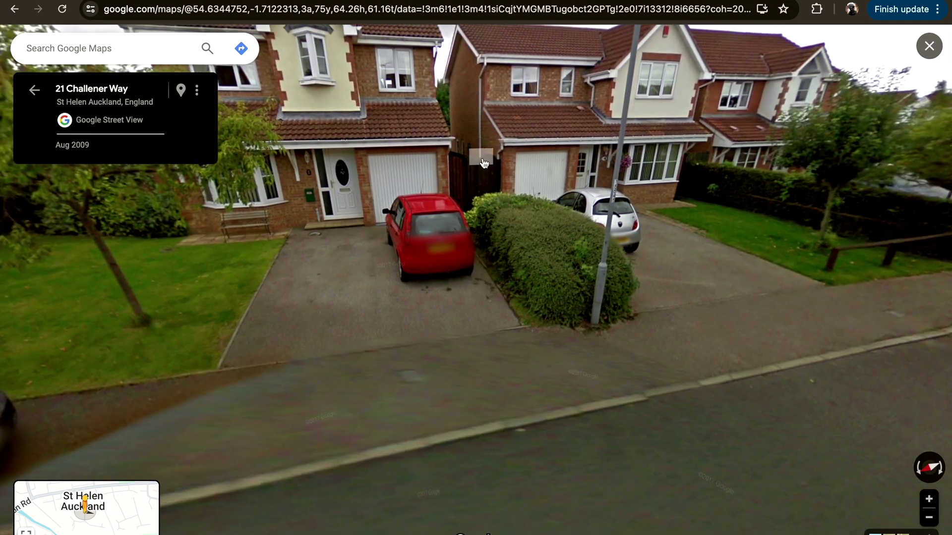
left_click(485, 164)
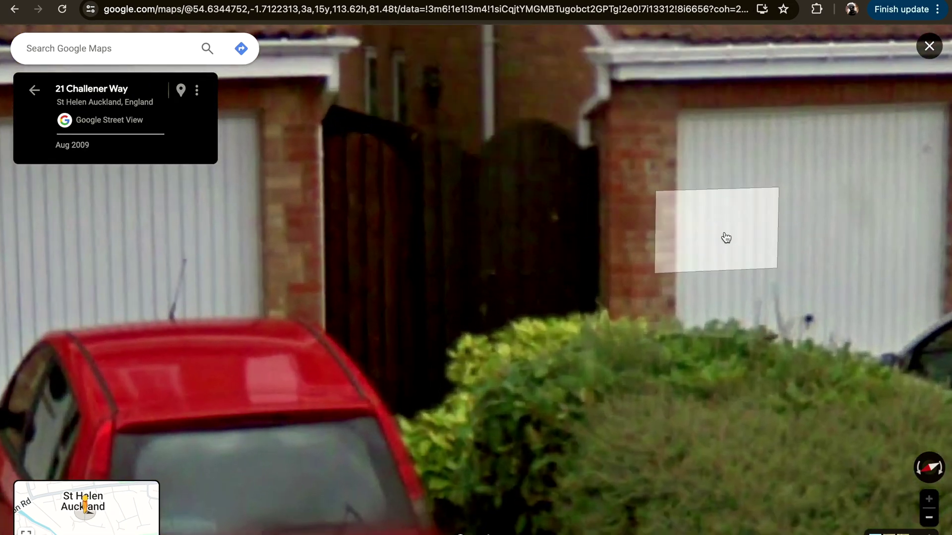
scroll(726, 238, "down", 5)
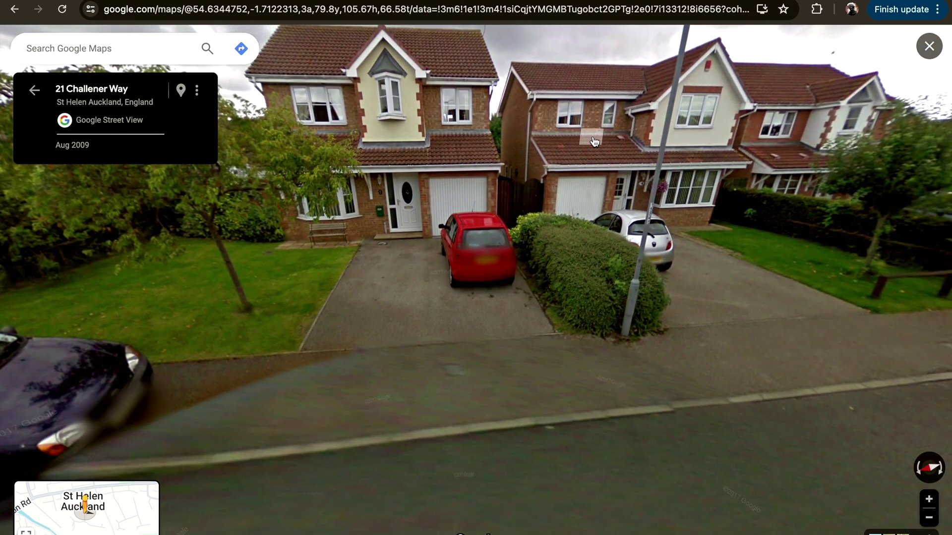
left_click(881, 75)
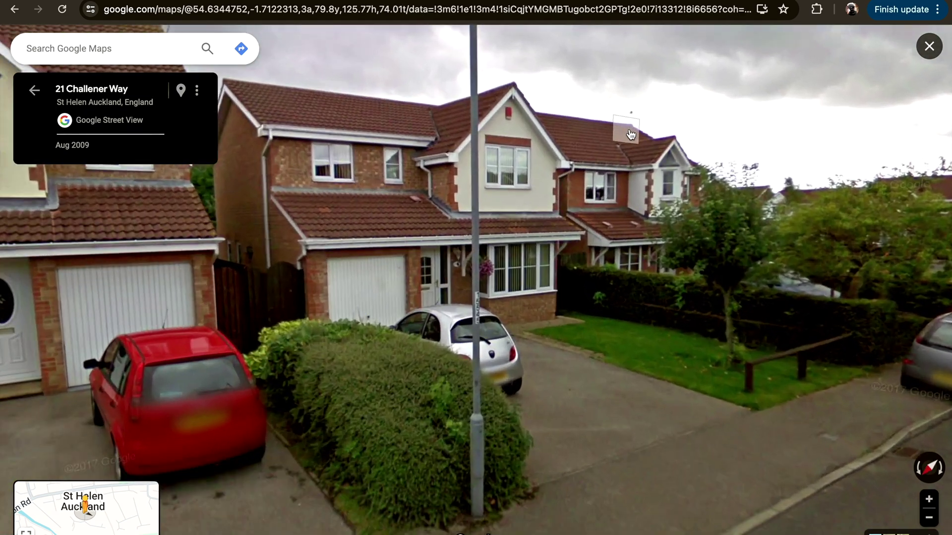
scroll(542, 167, "down", 3)
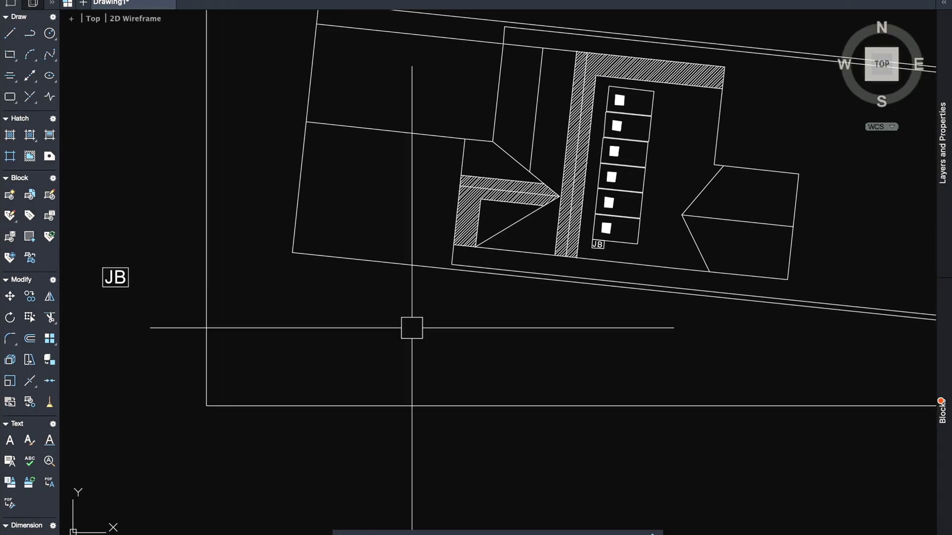
- Move the JB tag to the top of the six-panel column
scroll(634, 258, "up", 5)
left_click(484, 215)
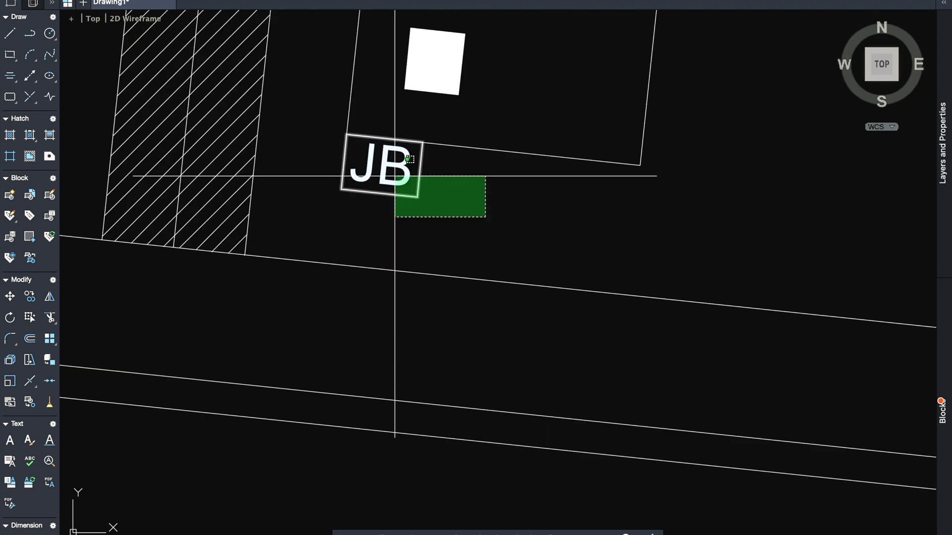
left_click(392, 170)
key("Escape")
left_click(341, 189)
scroll(417, 168, "down", 5)
scroll(432, 55, "up", 3)
left_click(406, 79)
scroll(491, 201, "down", 5)
scroll(313, 223, "down", 2)
scroll(313, 223, "up", 3)
scroll(238, 246, "down", 1)
- Select the JB tag and bring the whole building plan back into view
left_click(289, 289)
left_click(399, 361)
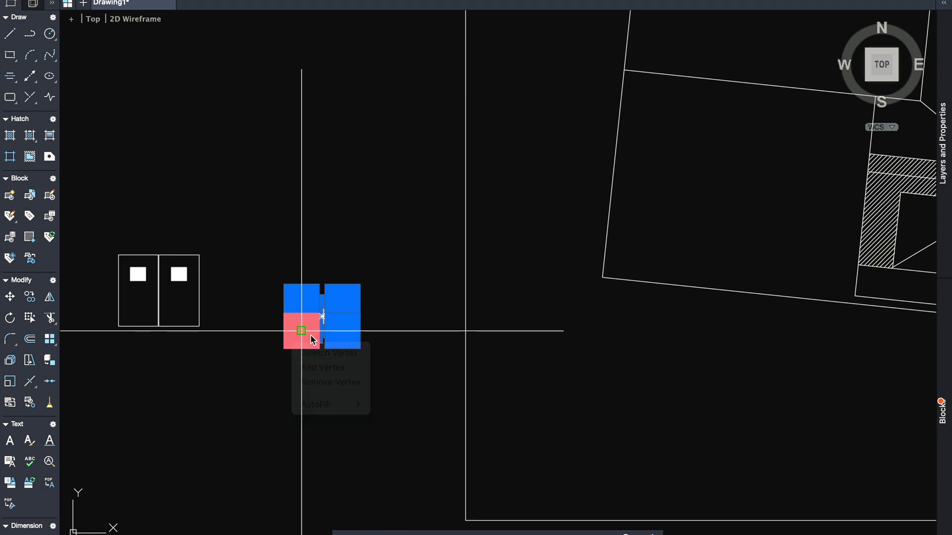
scroll(298, 332, "up", 5)
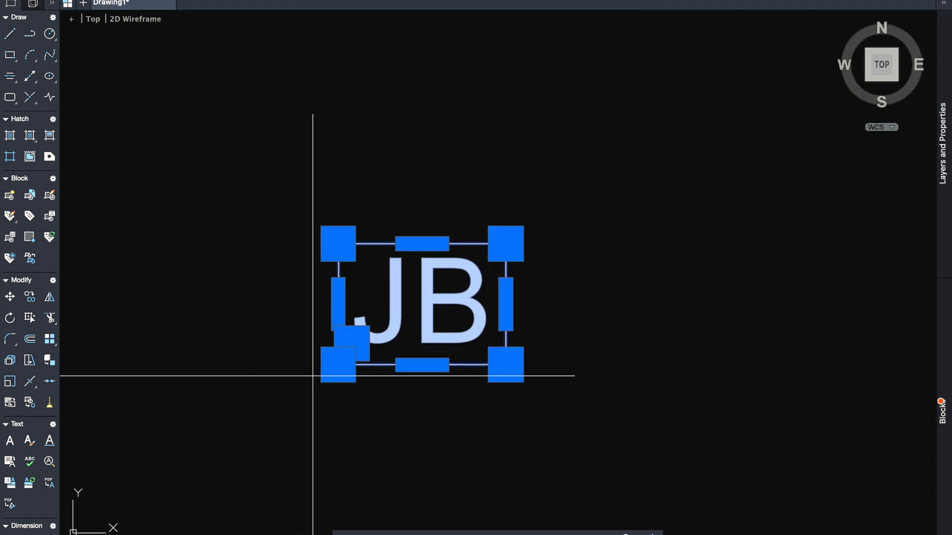
scroll(339, 364, "down", 6)
middle_click_drag(655, 242, 393, 296)
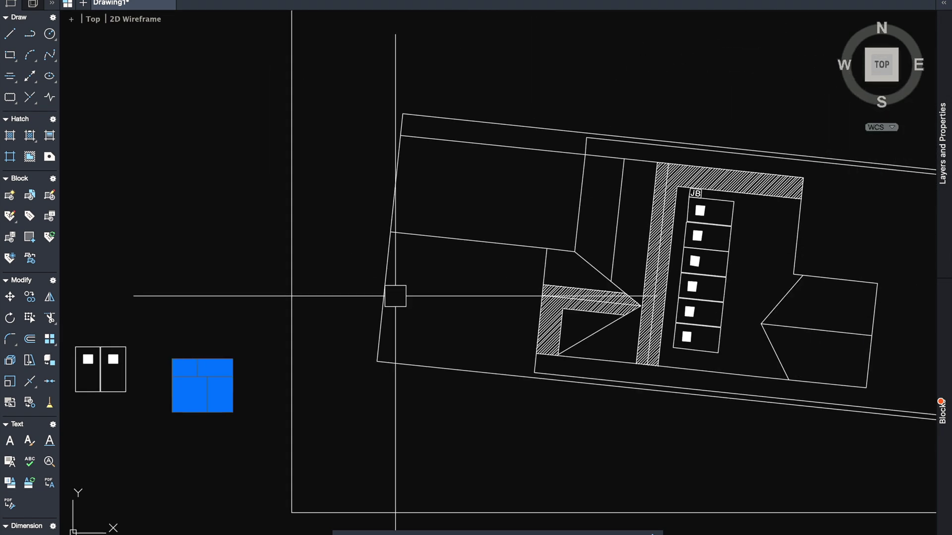
scroll(704, 147, "up", 6)
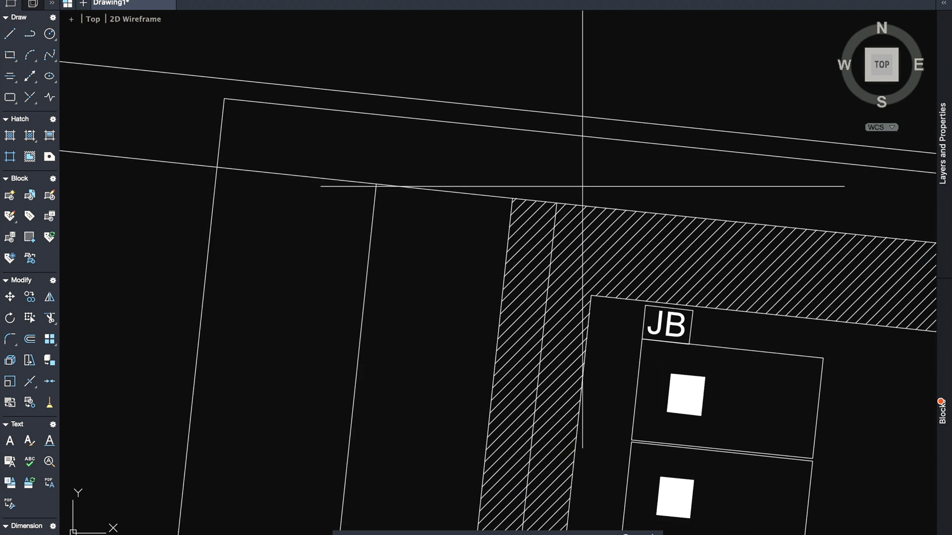
- Paste a JB tag copy at the wall corner and move it onto the wall edge with M
left_click(566, 202)
scroll(581, 208, "up", 3)
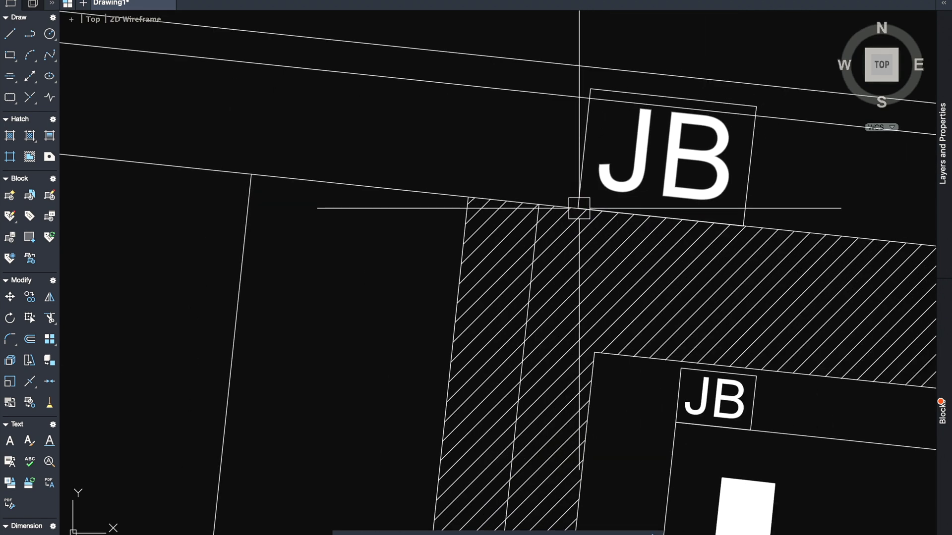
left_click(817, 204)
left_click(675, 141)
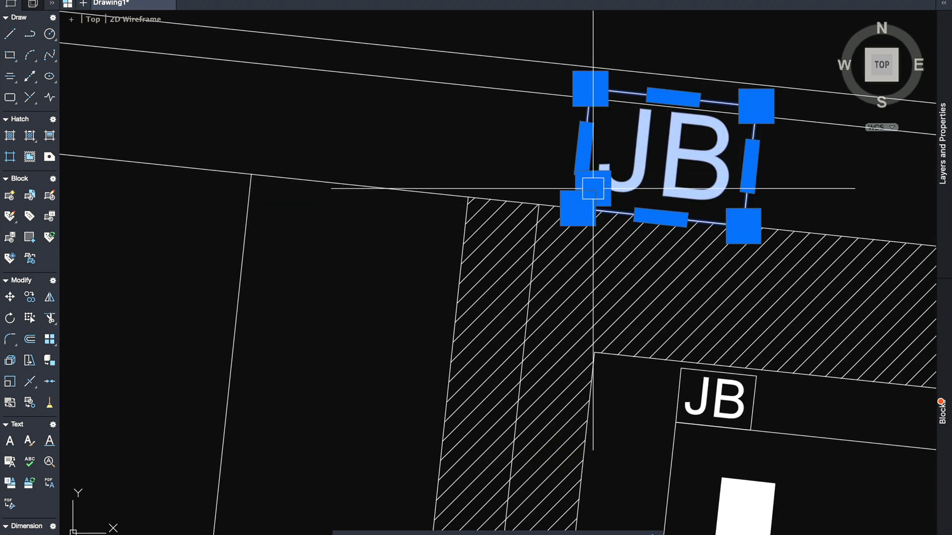
type("m")
key("Return")
left_click(577, 209)
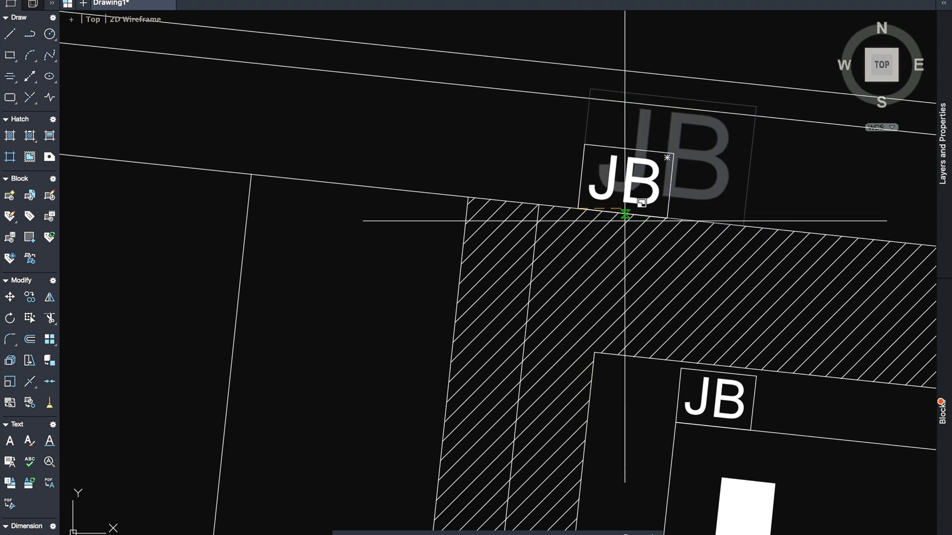
left_click(618, 197)
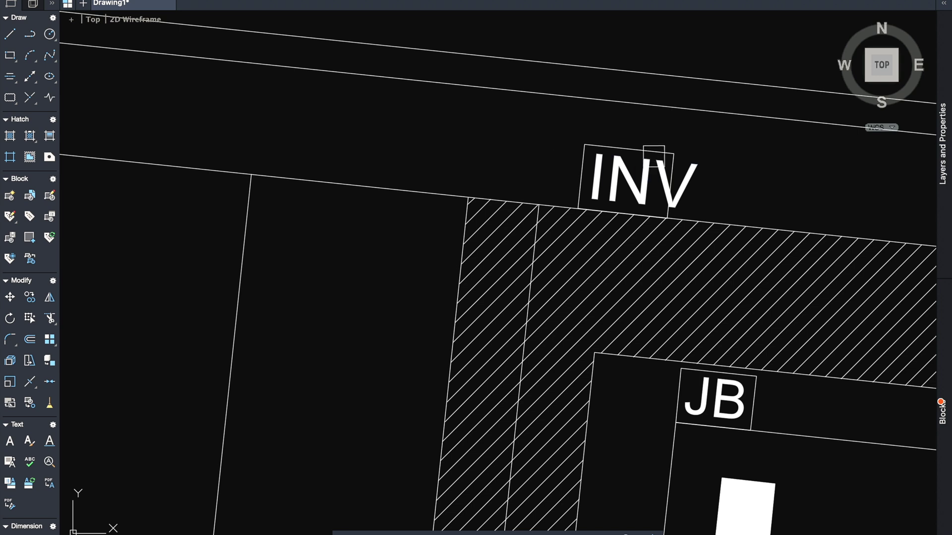
scroll(665, 149, "up", 2)
scroll(663, 146, "down", 4)
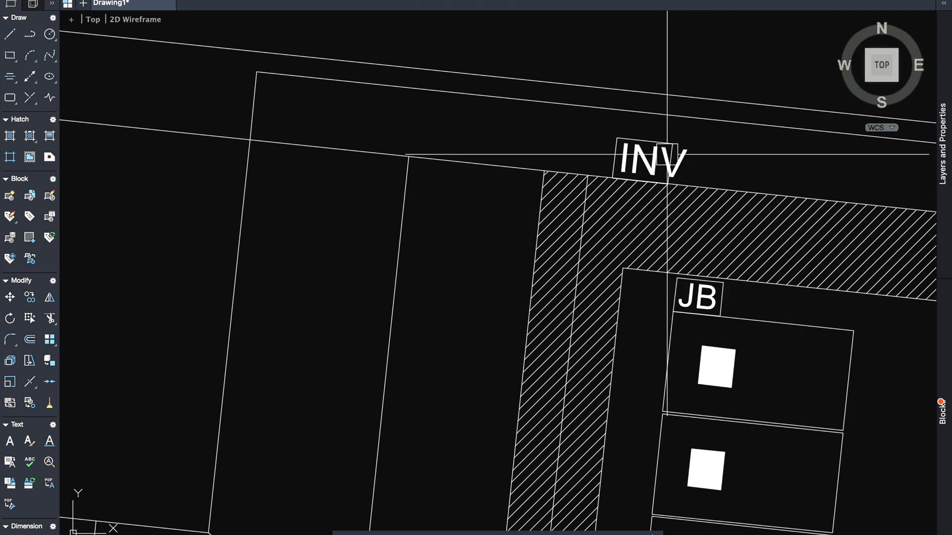
scroll(644, 147, "up", 3)
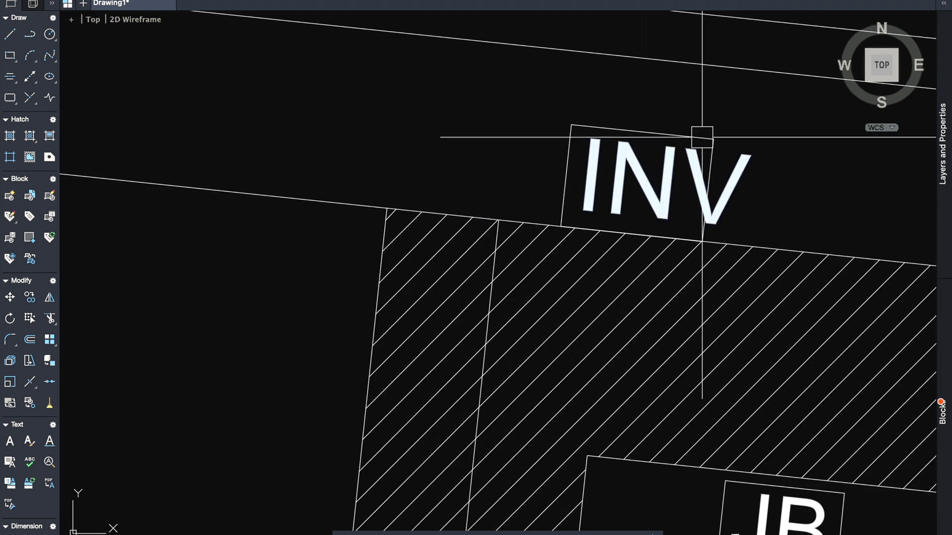
- Select the INV tag and try stretching its right edge, then cancel
middle_click_drag(662, 135, 584, 111)
left_click(585, 112)
scroll(620, 193, "up", 3)
scroll(549, 150, "down", 2)
scroll(582, 170, "up", 2)
left_click(528, 129)
scroll(605, 152, "up", 2)
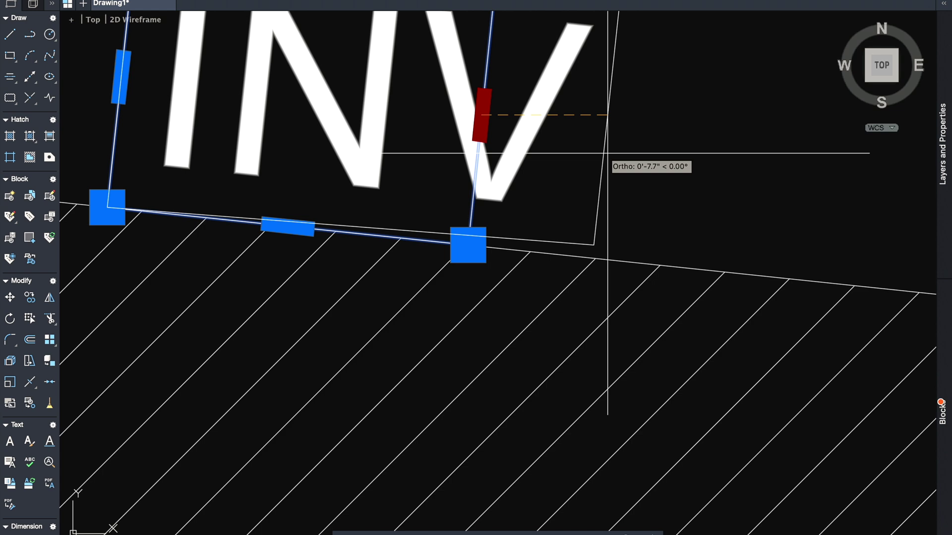
scroll(402, 148, "down", 5)
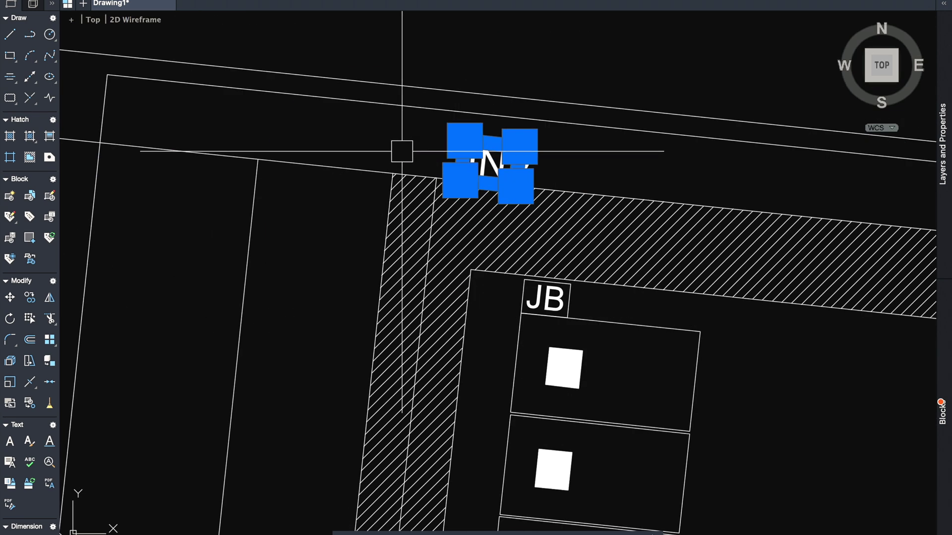
scroll(436, 150, "up", 2)
key("Escape")
scroll(597, 157, "up", 1)
scroll(513, 161, "down", 1)
scroll(521, 164, "up", 2)
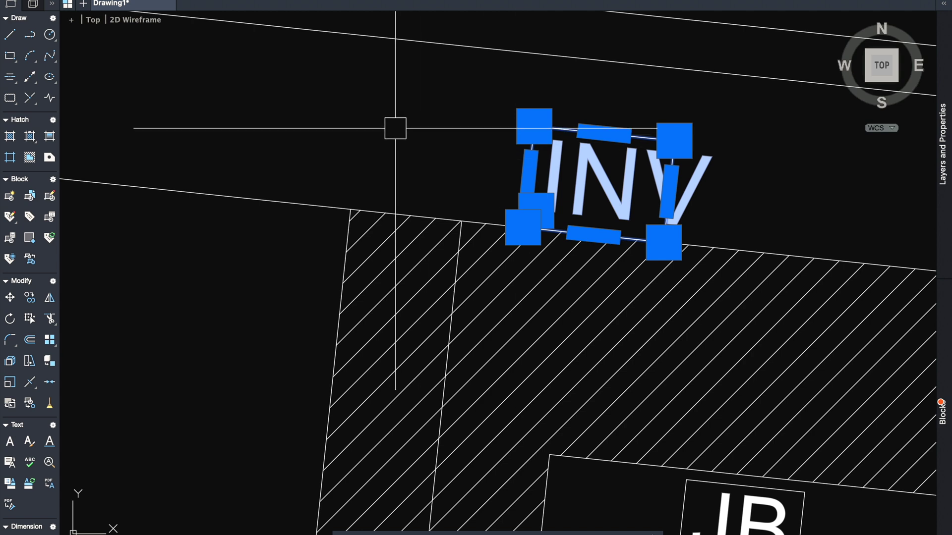
- Place two copies of the INV tag beside the original
left_click(664, 242)
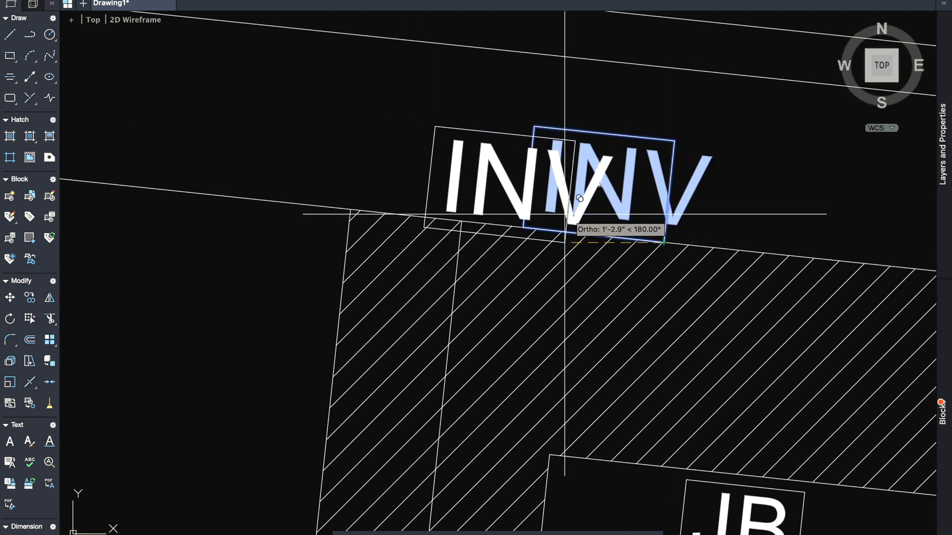
left_click(523, 214)
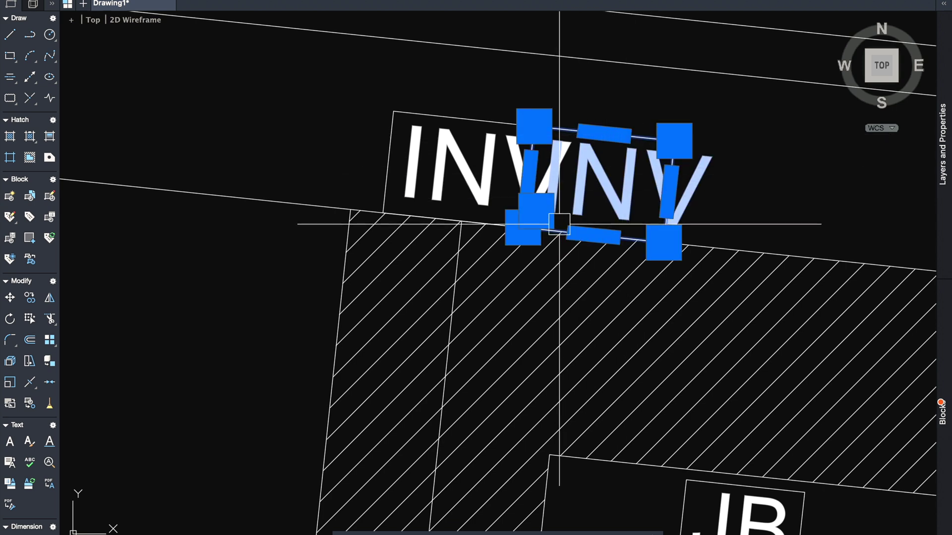
scroll(559, 224, "up", 5)
left_click(406, 242)
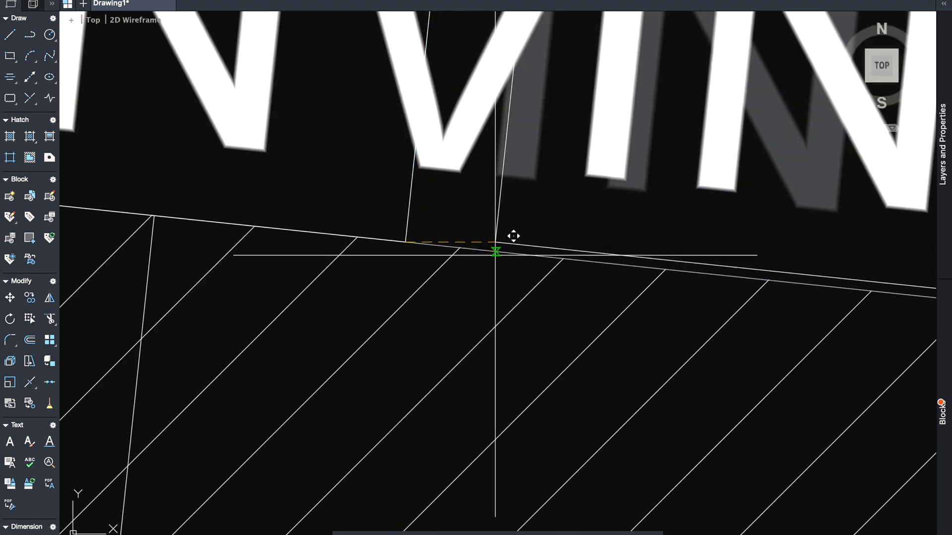
left_click(566, 246)
scroll(566, 248, "down", 5)
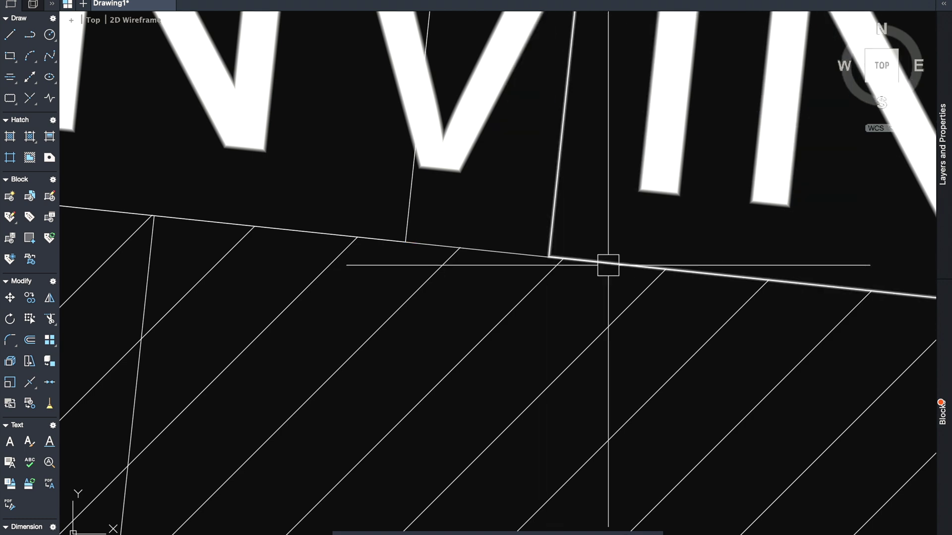
- Widen the second INV tag's box by dragging its left edge
left_click(544, 228)
scroll(545, 218, "up", 4)
left_click(550, 198)
left_click(463, 186)
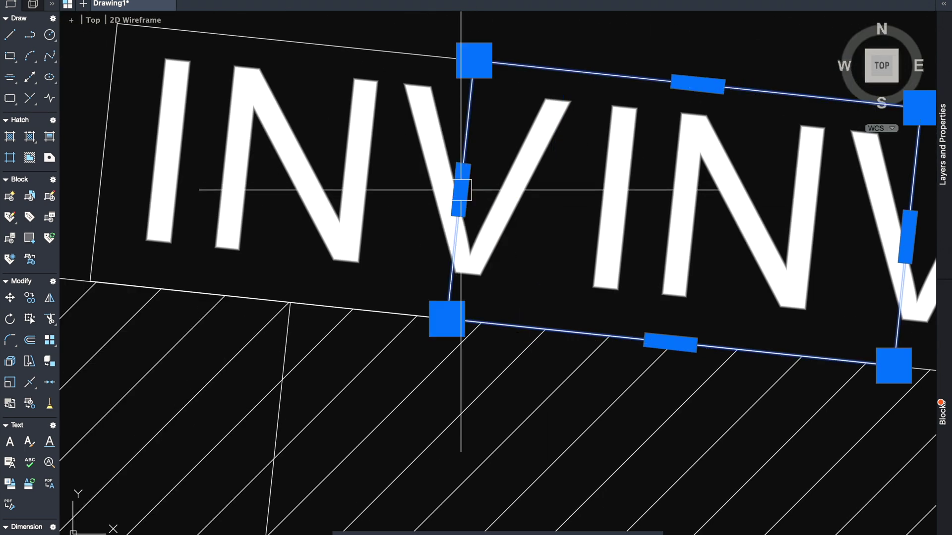
scroll(449, 259, "down", 2)
key("Escape")
- Move the second INV tag with M so it sits over the first
left_click(410, 214)
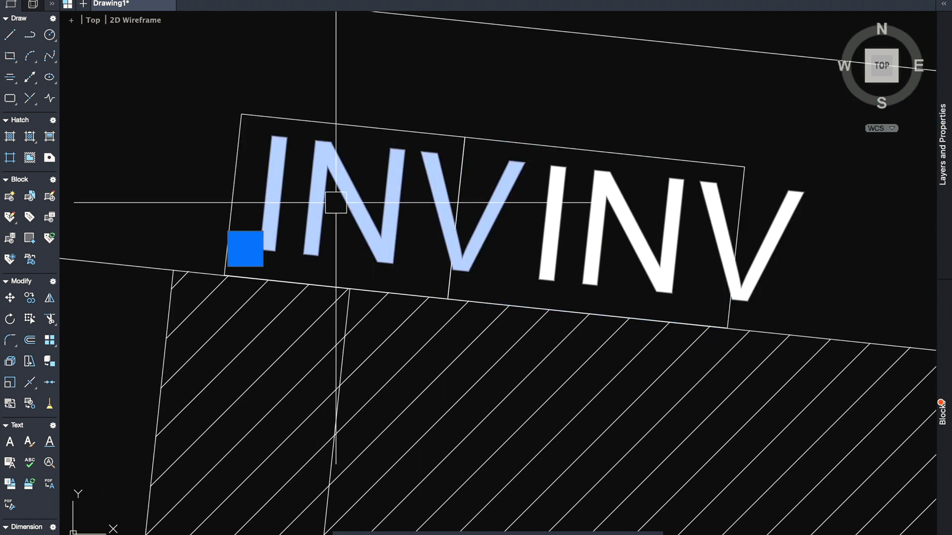
scroll(496, 225, "down", 2)
key("Escape")
left_click(593, 240)
scroll(623, 245, "up", 2)
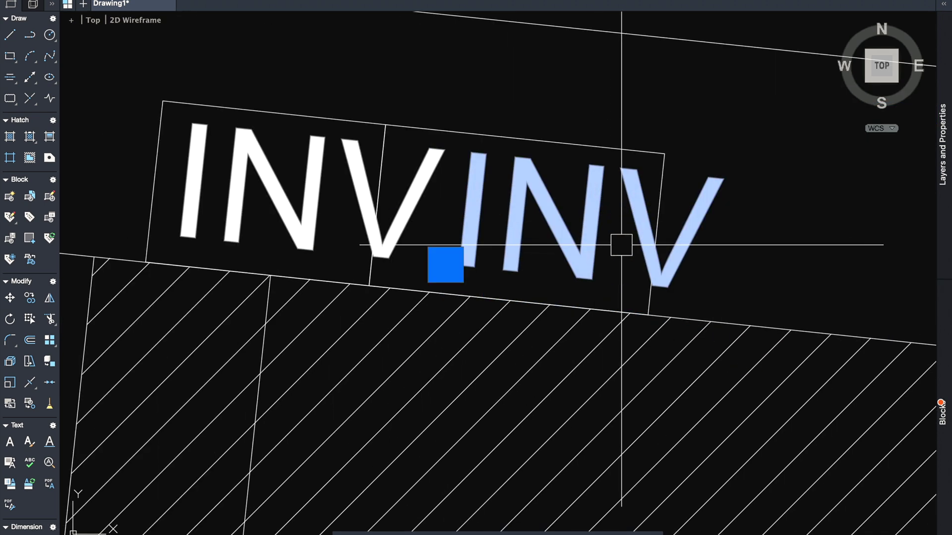
type("m")
key("Return")
left_click(713, 178)
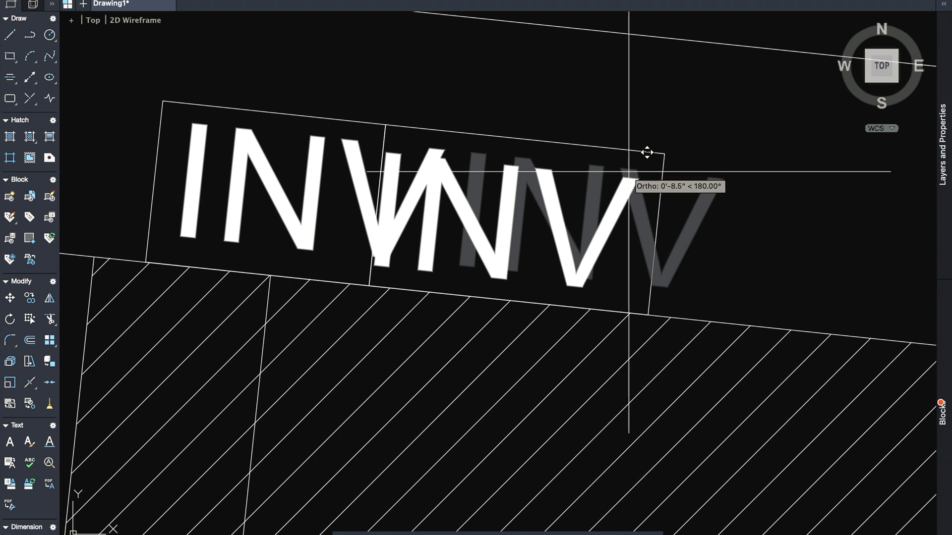
left_click(663, 152)
- Delete the duplicate INV tag, leaving one above the JB tag
left_click(276, 187)
middle_click_drag(277, 187, 405, 193)
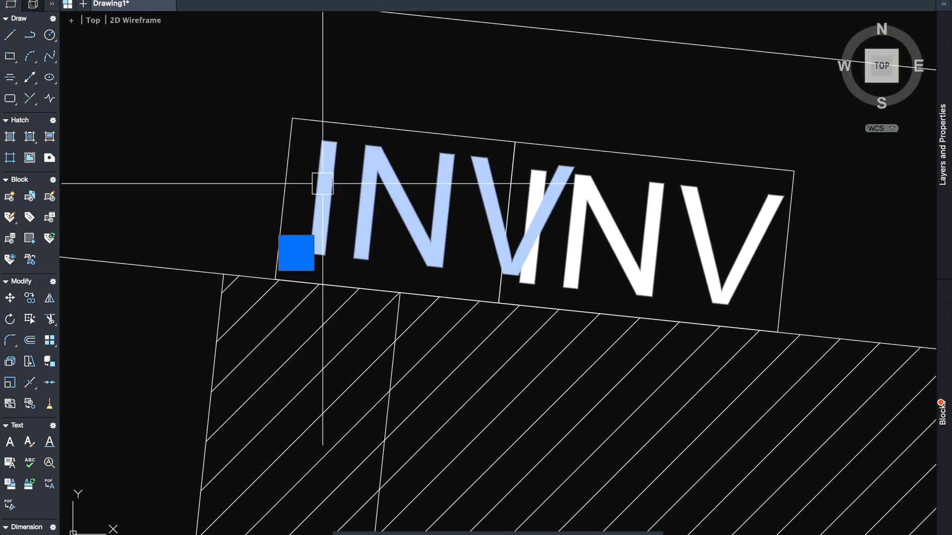
key("Delete")
left_click(712, 202)
scroll(570, 185, "down", 4)
middle_click_drag(595, 238, 570, 234)
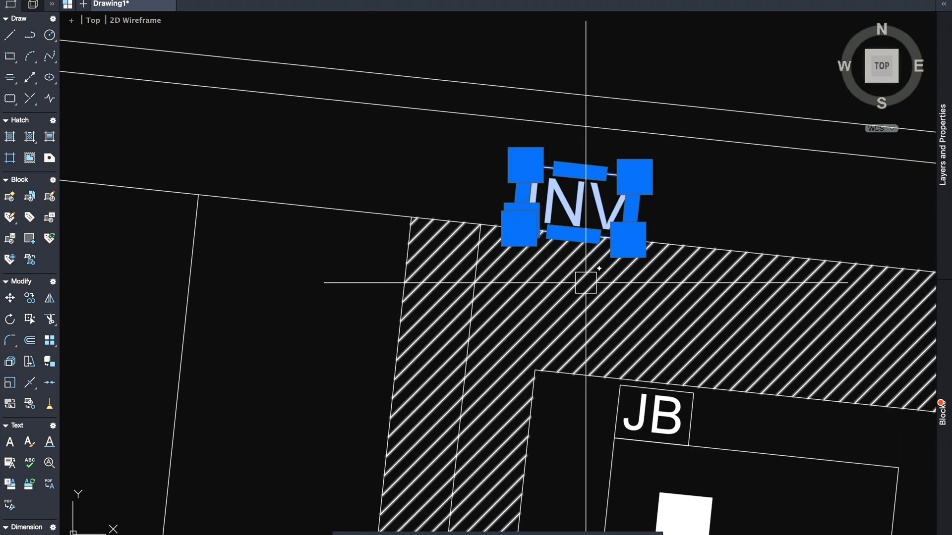
key("Escape")
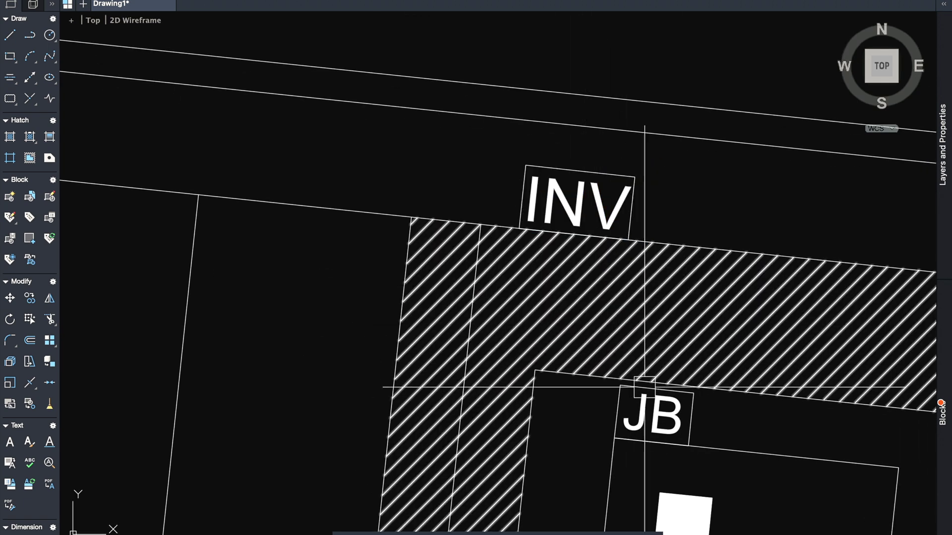
left_click(657, 389)
scroll(665, 319, "up", 2)
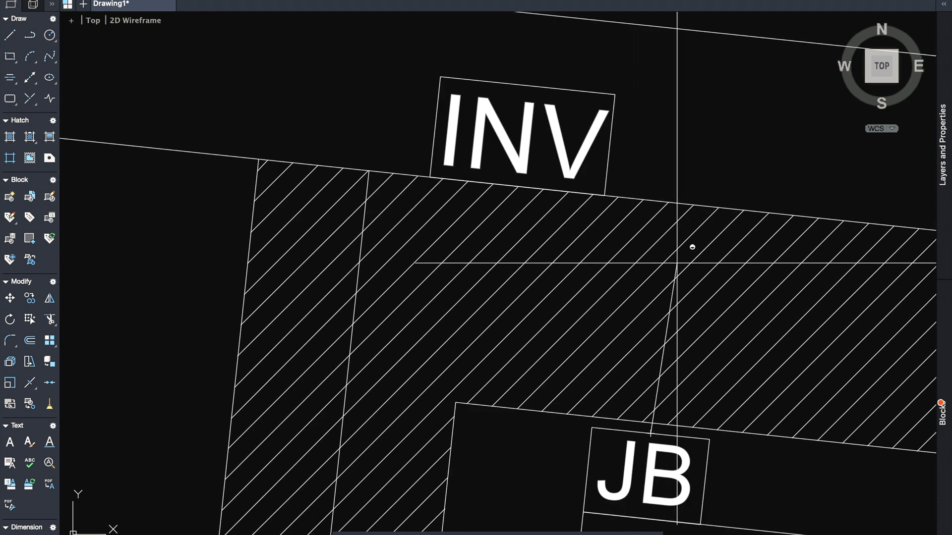
- Align the snap angle with the hatch edge and fix the wiring line's first vertex
key("Escape")
type("sn")
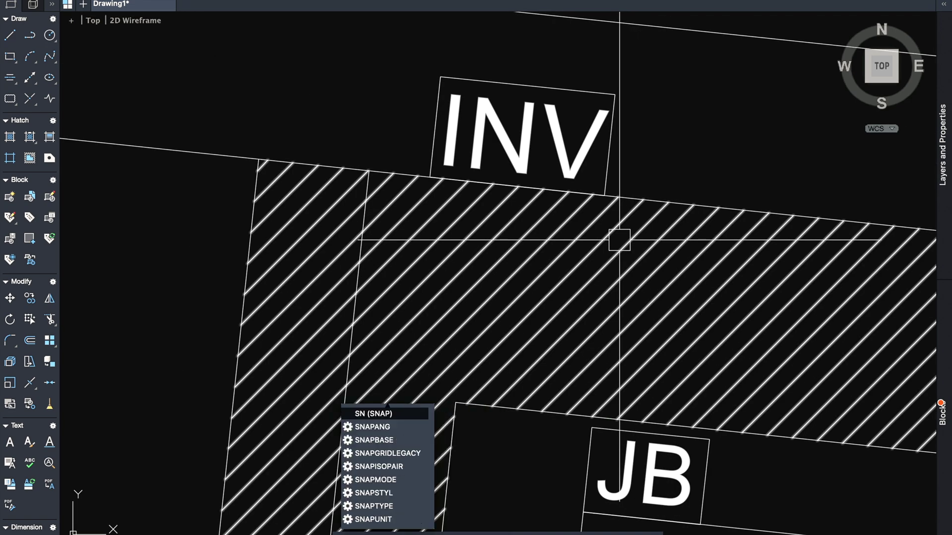
key("Return")
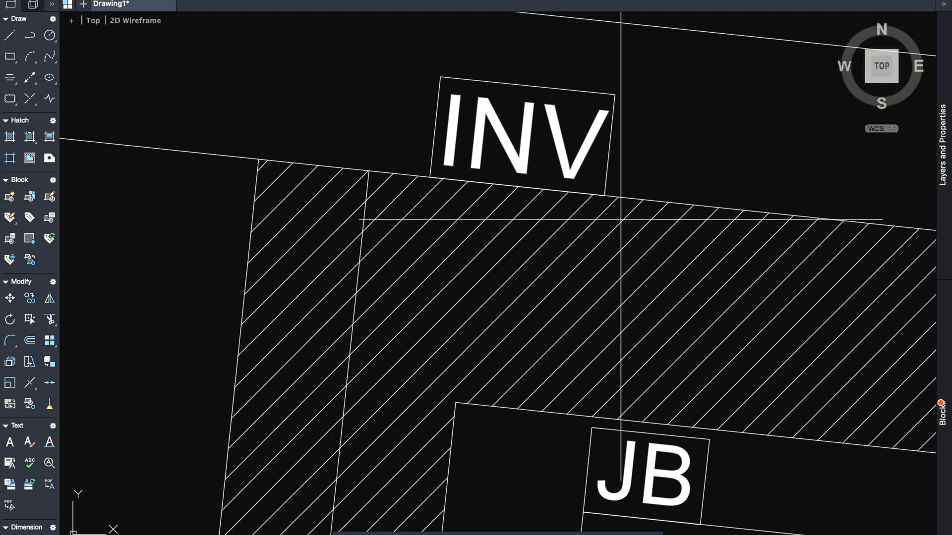
left_click(622, 198)
left_click(693, 207)
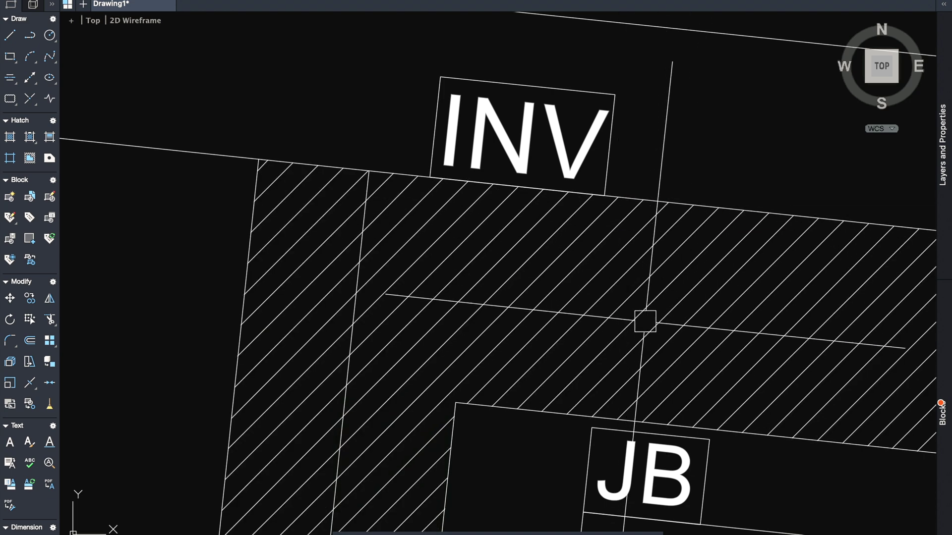
left_click(666, 279)
- Bring the INV and JB tags into view and begin window-selecting the INV tag
scroll(666, 279, "up", 3)
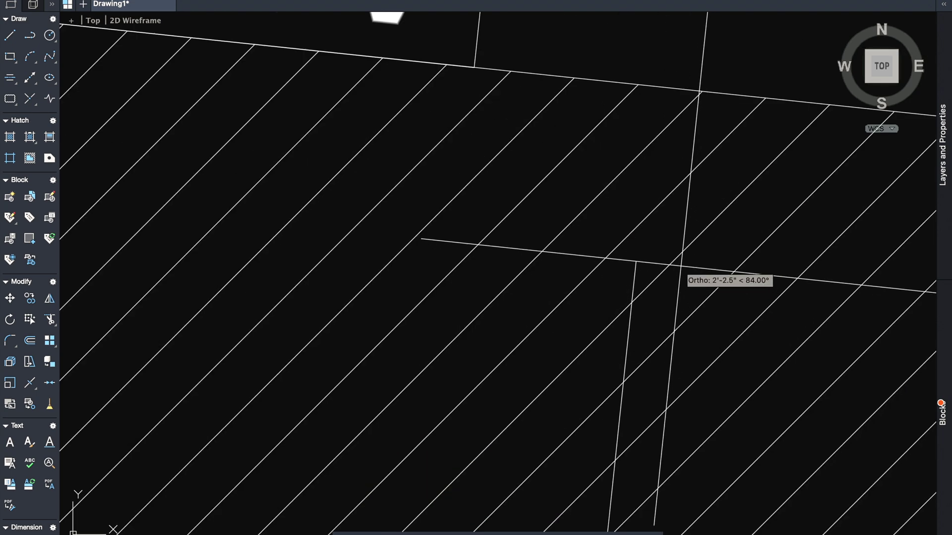
scroll(376, 212, "down", 3)
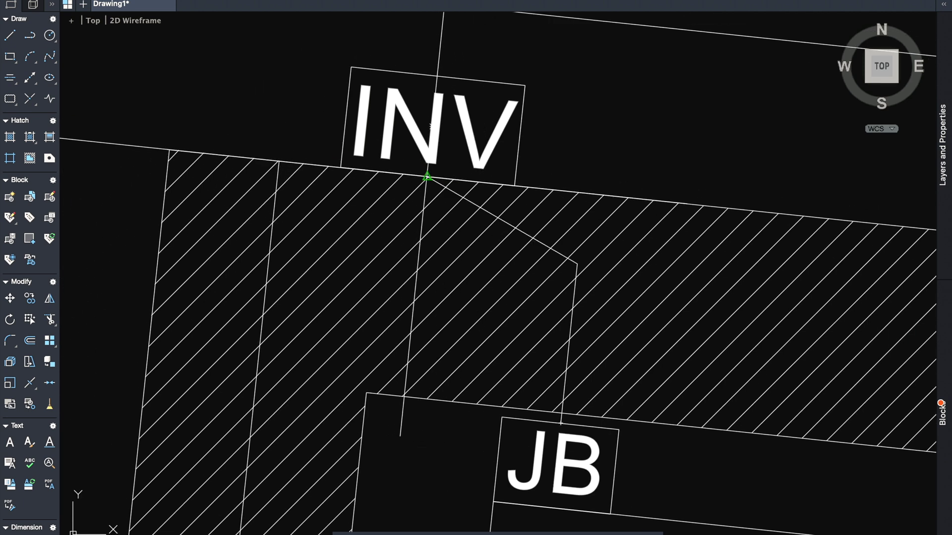
scroll(426, 247, "up", 3)
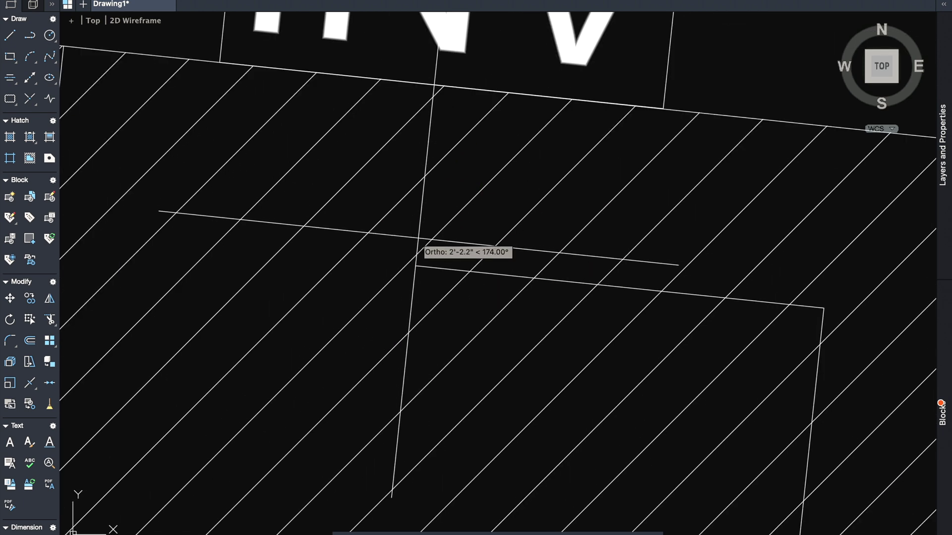
scroll(441, 86, "up", 3)
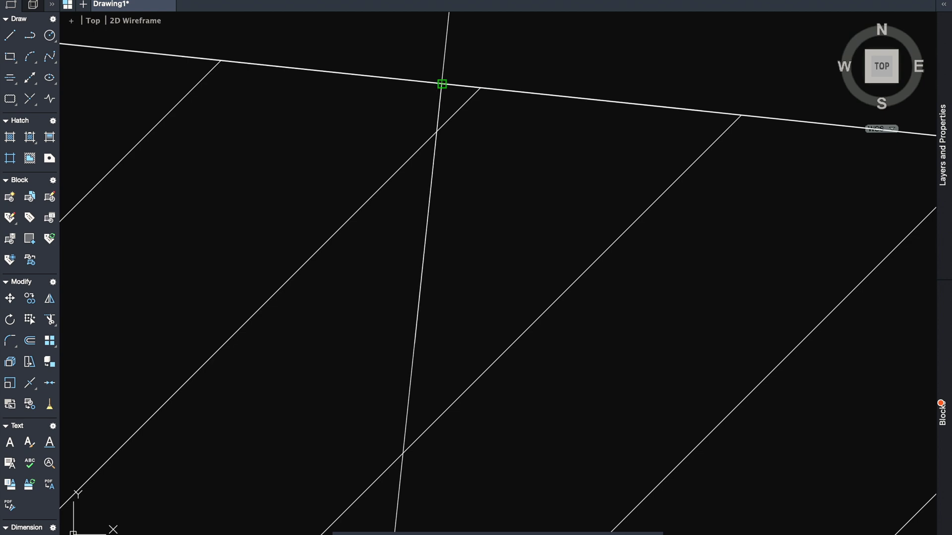
scroll(441, 85, "down", 5)
scroll(453, 268, "down", 2)
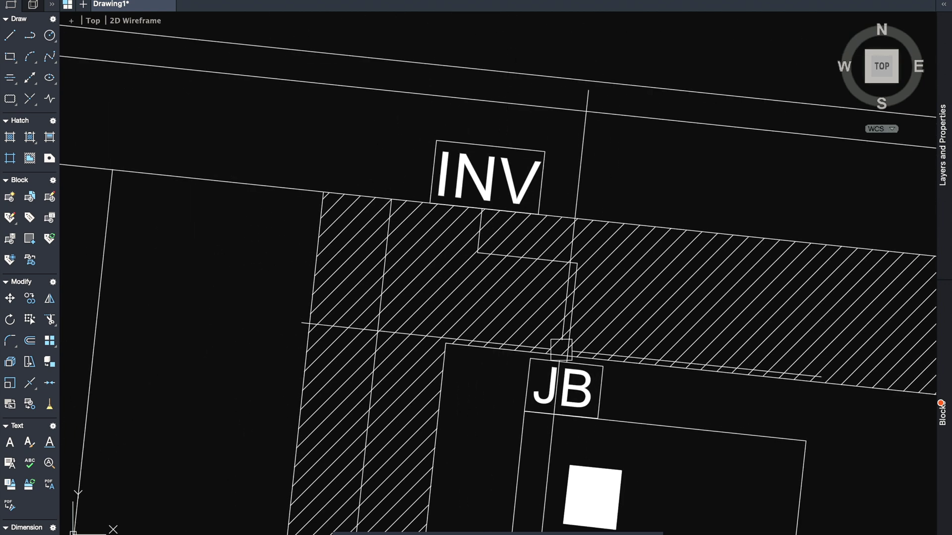
middle_click_drag(389, 272, 337, 213)
scroll(442, 226, "down", 2)
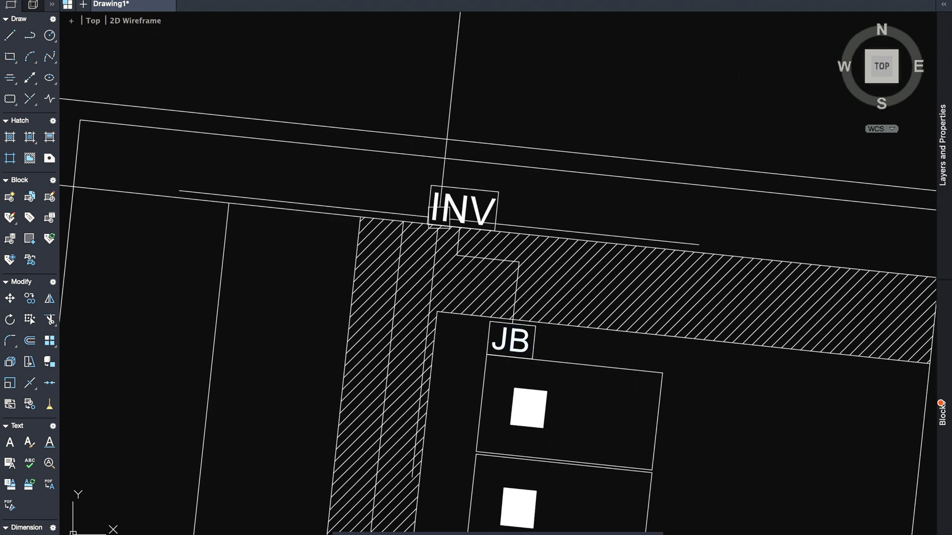
scroll(441, 223, "up", 2)
left_click(398, 150)
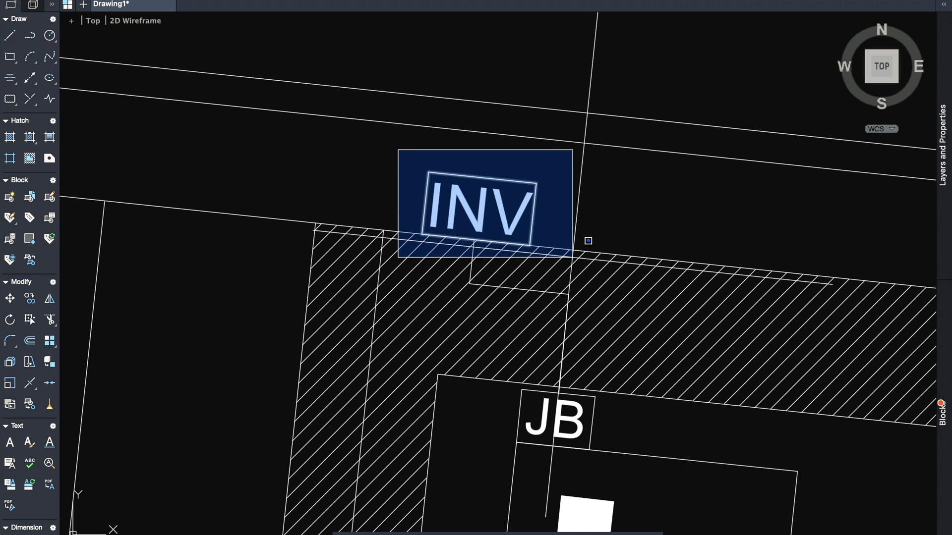
- Copy the INV tag as ACD, set it right beside INV, and trim its frame
left_click(586, 250)
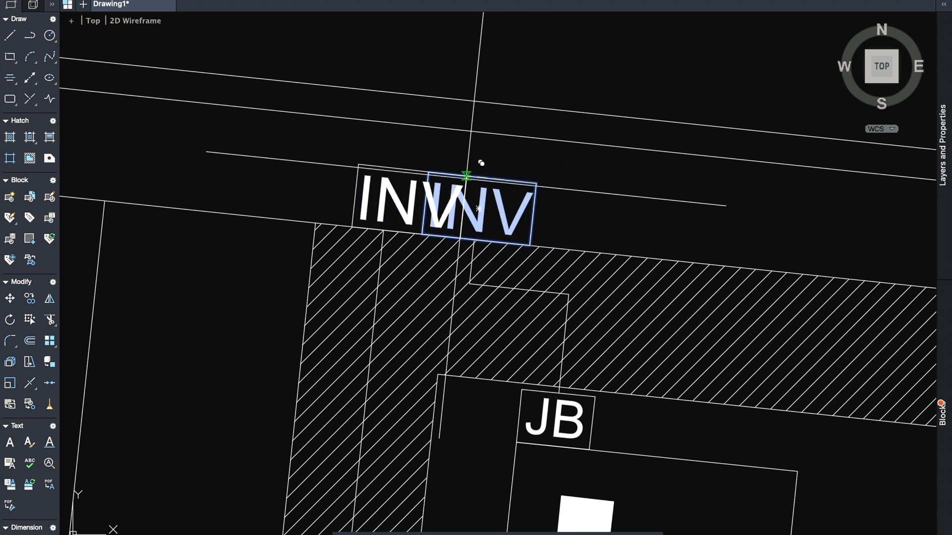
key("Escape")
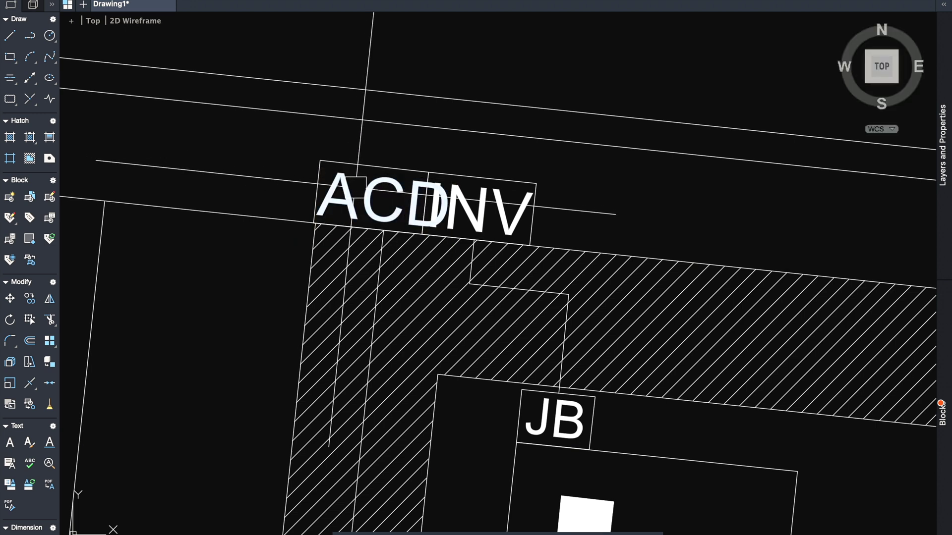
left_click(333, 181)
scroll(457, 169, "up", 4)
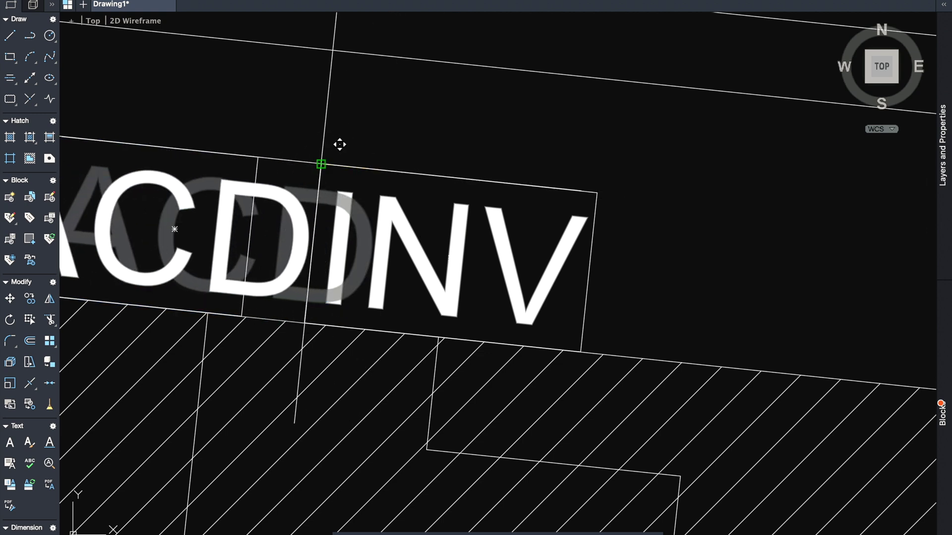
left_click(321, 163)
left_click(255, 196)
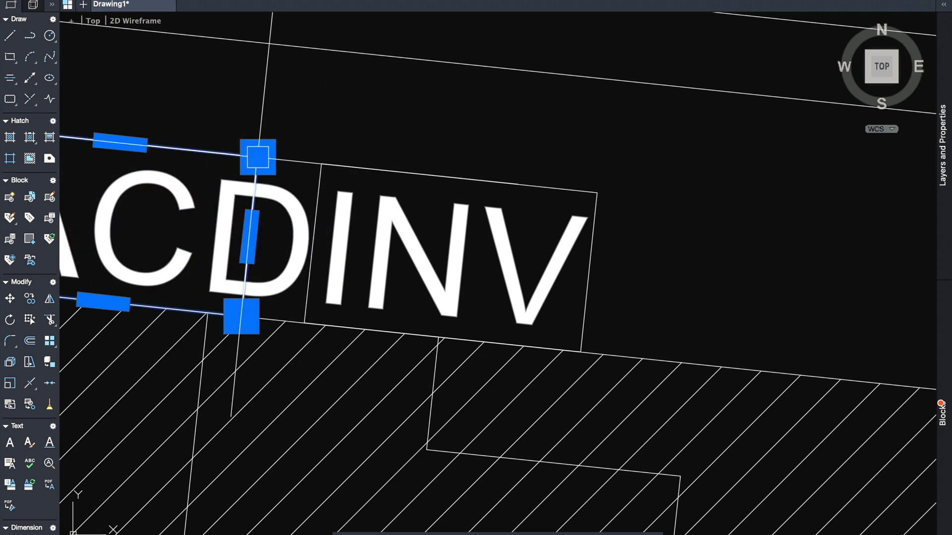
left_click(248, 236)
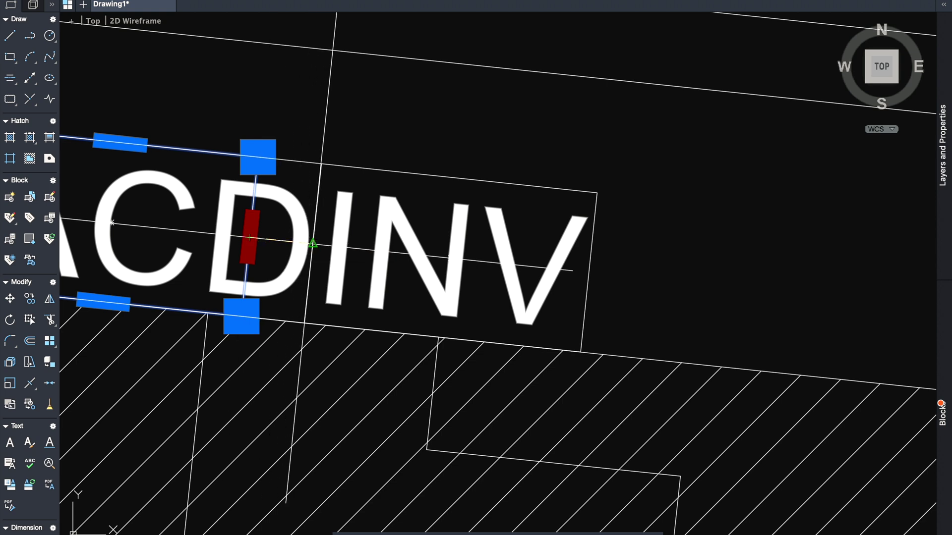
left_click(315, 240)
scroll(491, 205, "down", 2)
- Copy the ACD tag to the left of the original for the MSP tag
left_click(463, 134)
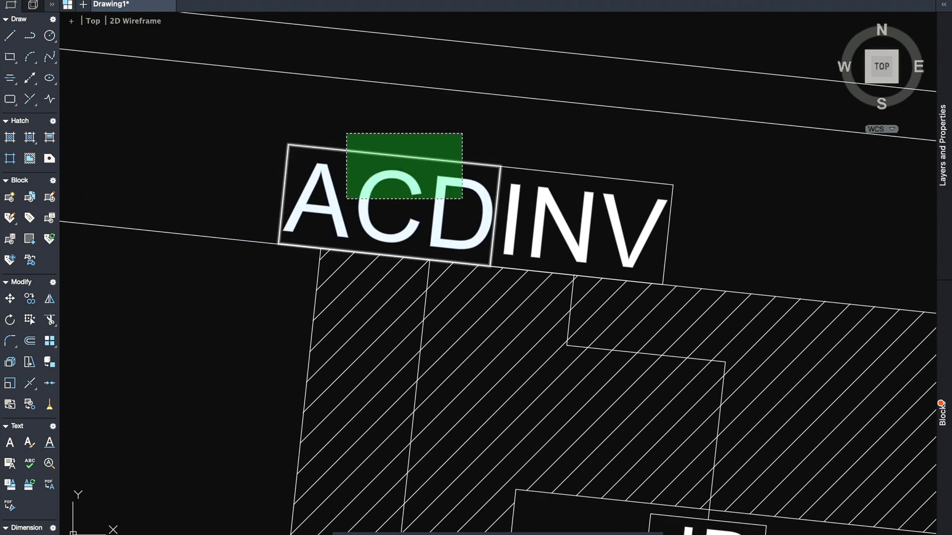
left_click(346, 201)
type("co")
key("Return")
left_click(501, 167)
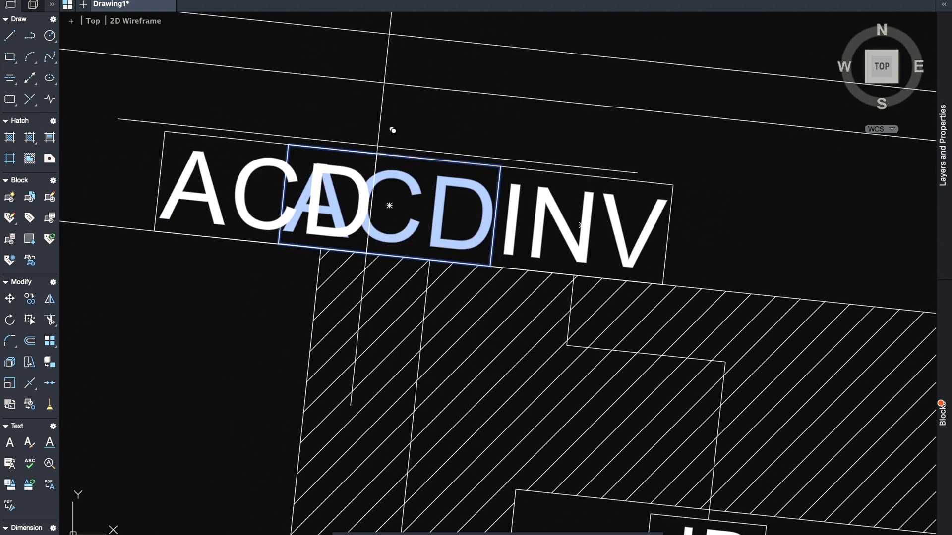
scroll(300, 126, "down", 2)
middle_click_drag(317, 160, 411, 160)
left_click(470, 144)
key("Escape")
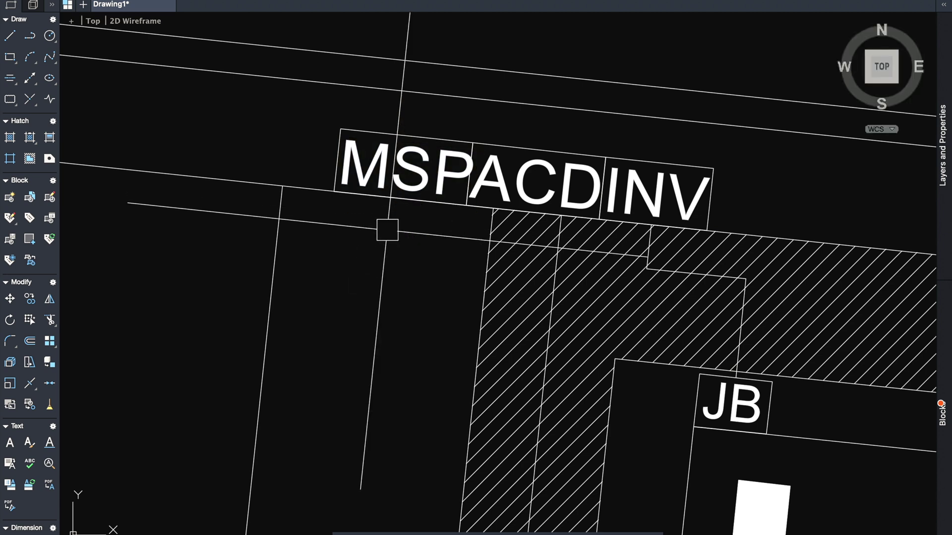
scroll(417, 164, "up", 4)
- Move the MSP tag snug against the ACD tag
left_click(386, 160)
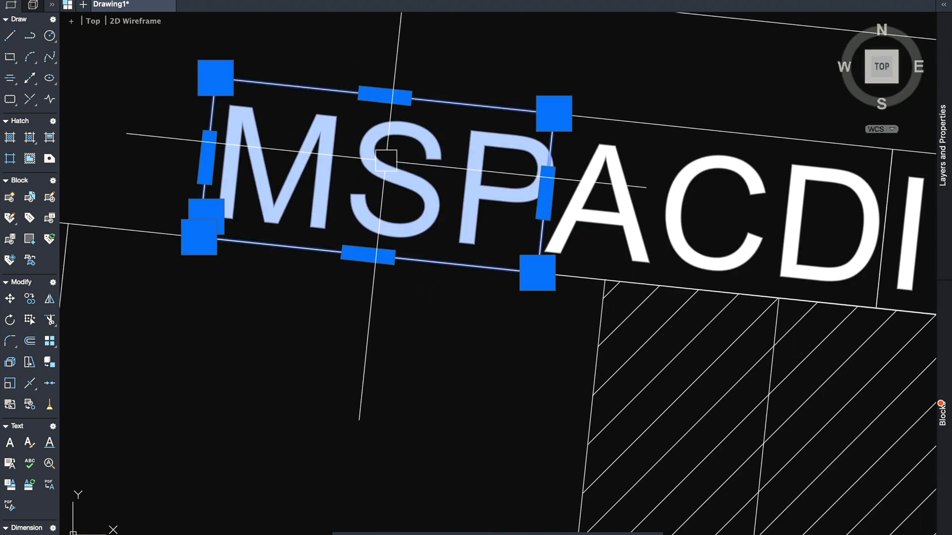
key("m")
key("Return")
left_click(538, 272)
left_click(534, 248)
- Copy the MSP tag to the left of the original
left_click(544, 196)
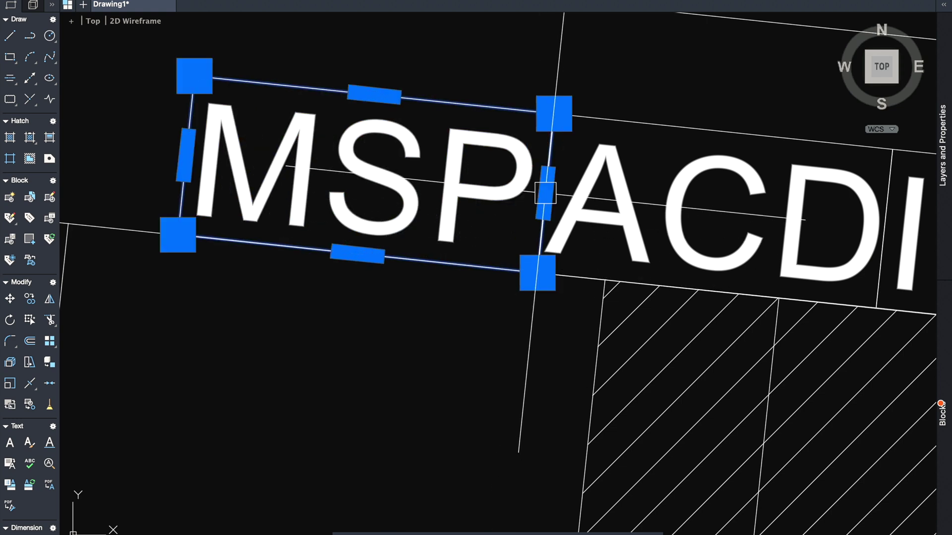
scroll(545, 194, "down", 3)
key("Escape")
left_click(519, 132)
left_click(500, 185)
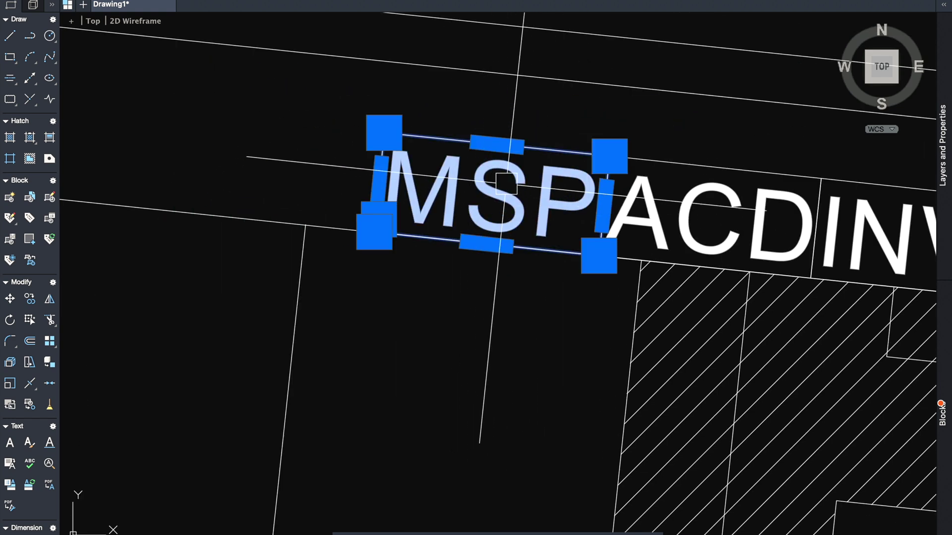
key("c")
key("o")
key("Return")
left_click(601, 254)
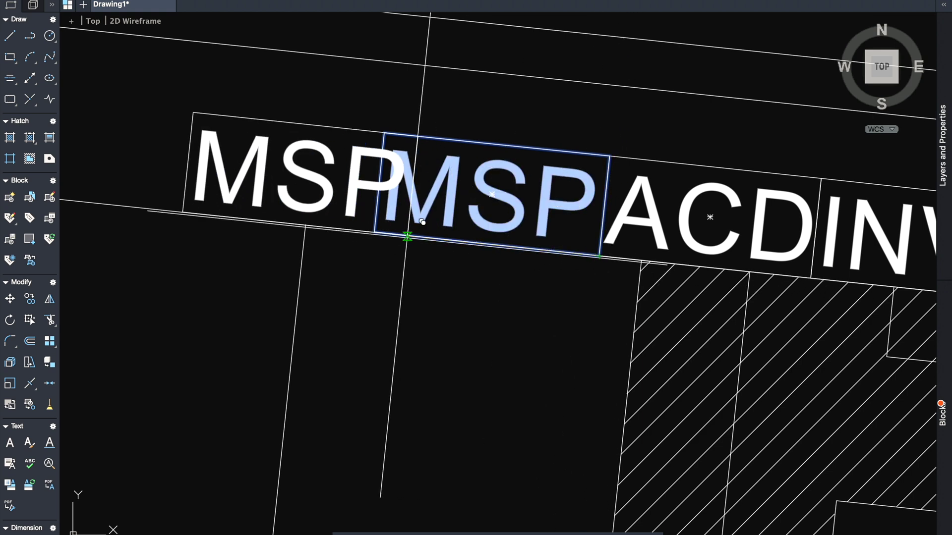
left_click(376, 232)
key("Escape")
- Relabel the copy as UM and narrow its frame to fit the letters
double_click(267, 175)
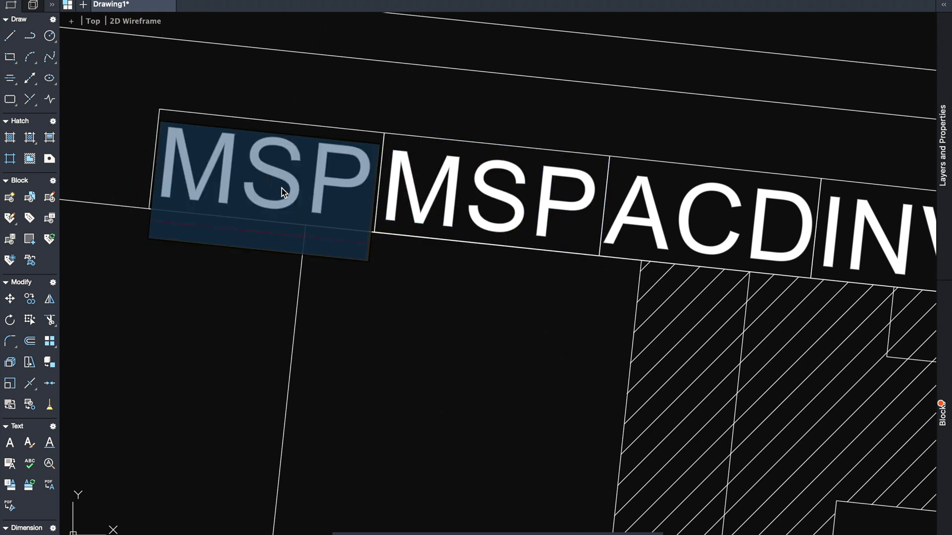
type("UM")
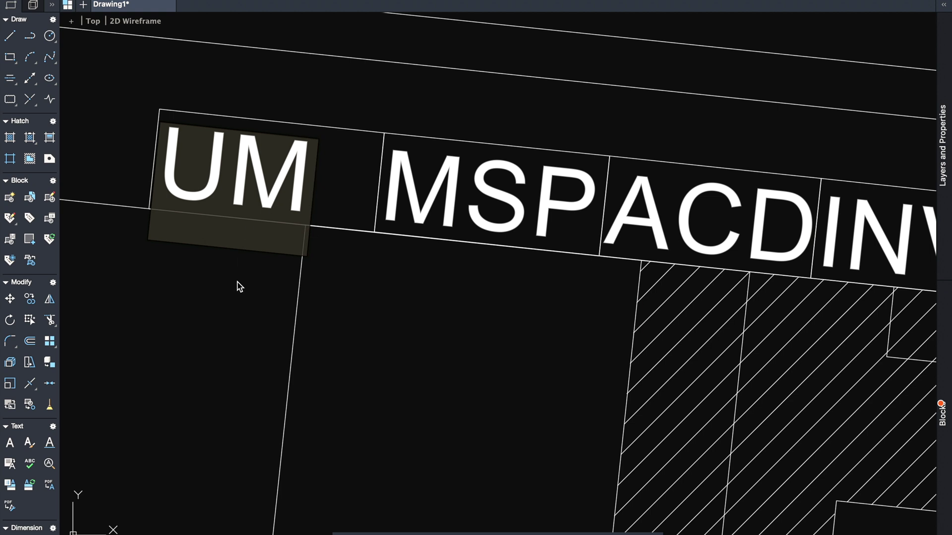
left_click(244, 279)
left_click(337, 134)
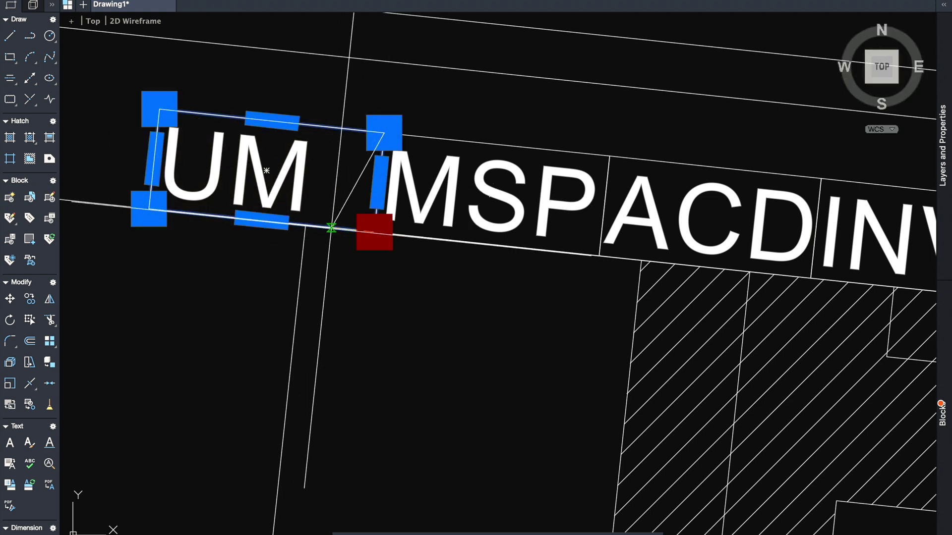
left_click(380, 182)
left_click(332, 178)
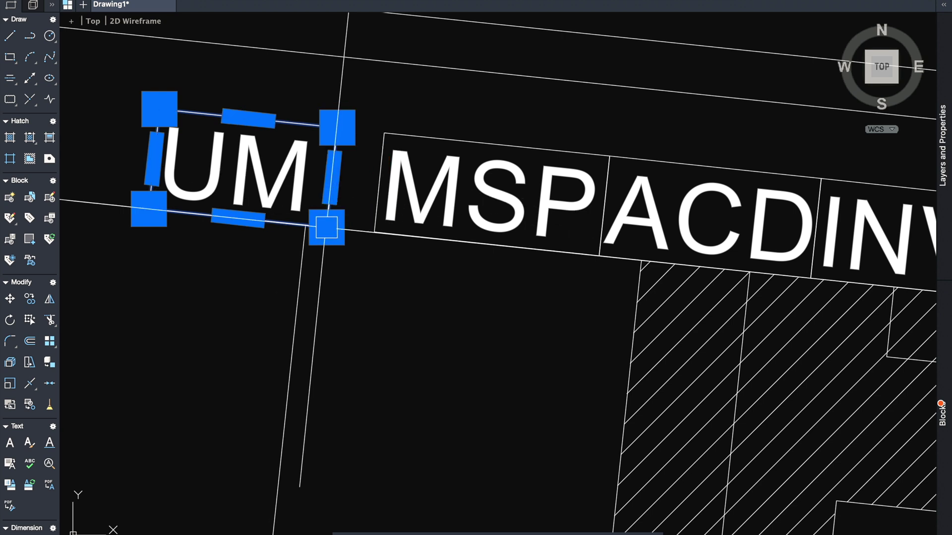
- Begin moving the UM tag, picking it and a base point
key("m")
key("Return")
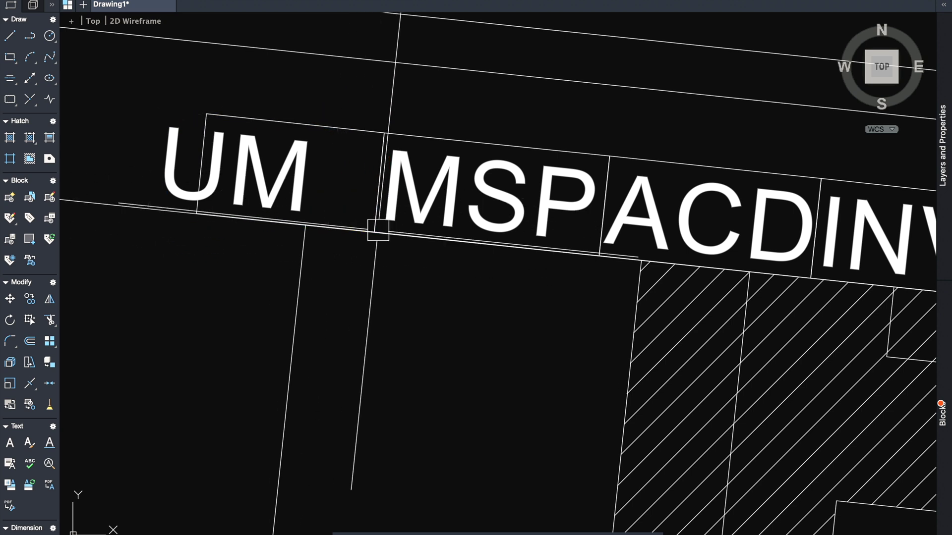
scroll(378, 230, "down", 3)
left_click(247, 223)
left_click(235, 271)
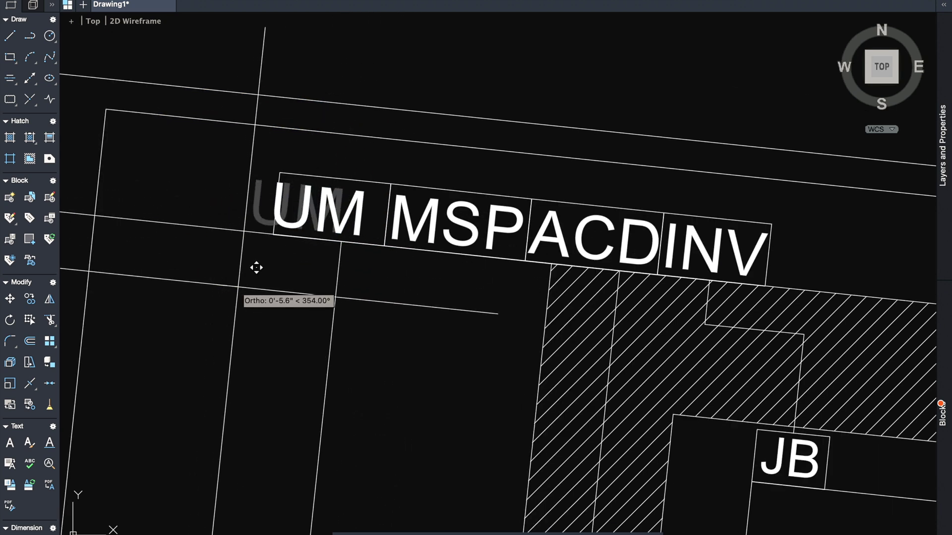
key("Escape")
scroll(420, 307, "down", 8)
scroll(420, 307, "down", 4)
scroll(421, 340, "up", 6)
scroll(446, 322, "down", 2)
scroll(459, 338, "down", 2)
scroll(464, 363, "up", 3)
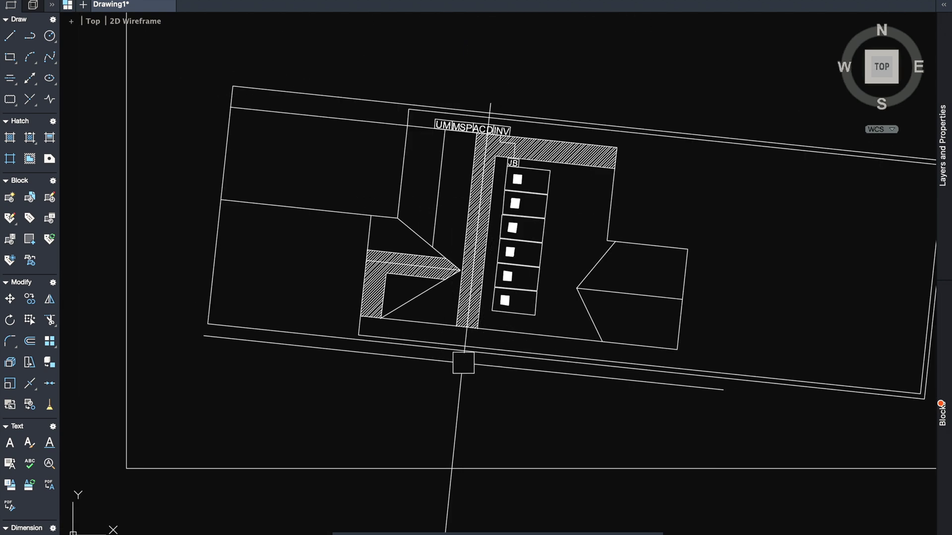
scroll(518, 368, "up", 2)
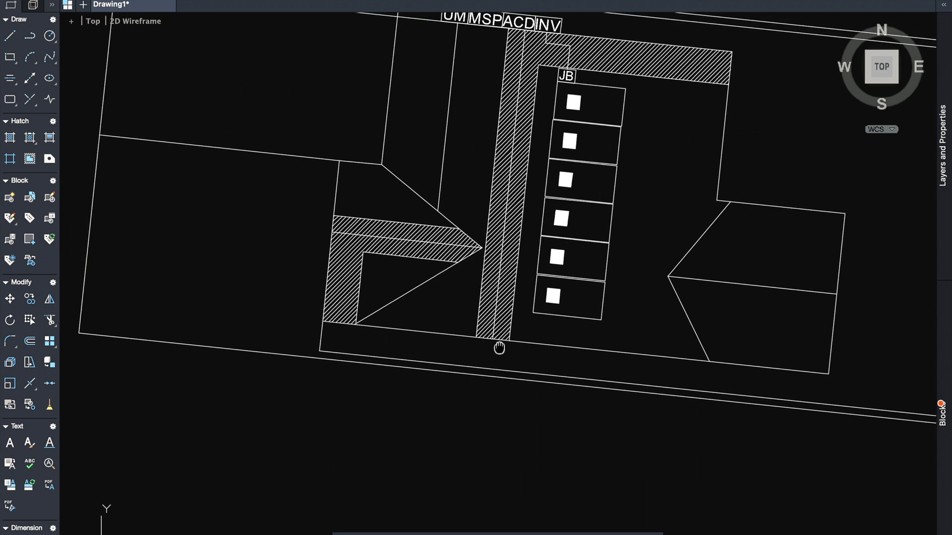
scroll(499, 346, "down", 5)
middle_click_drag(501, 387, 445, 393)
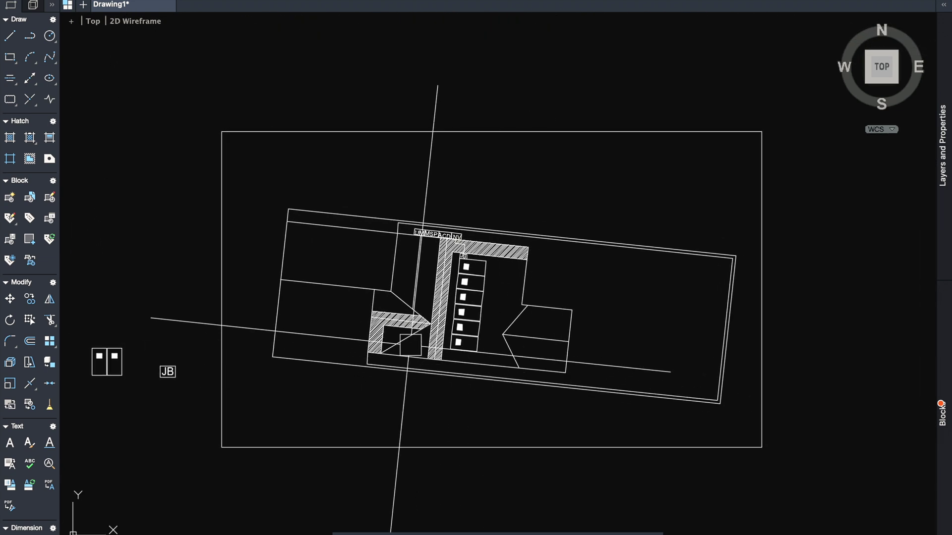
scroll(426, 387, "up", 2)
scroll(429, 353, "up", 2)
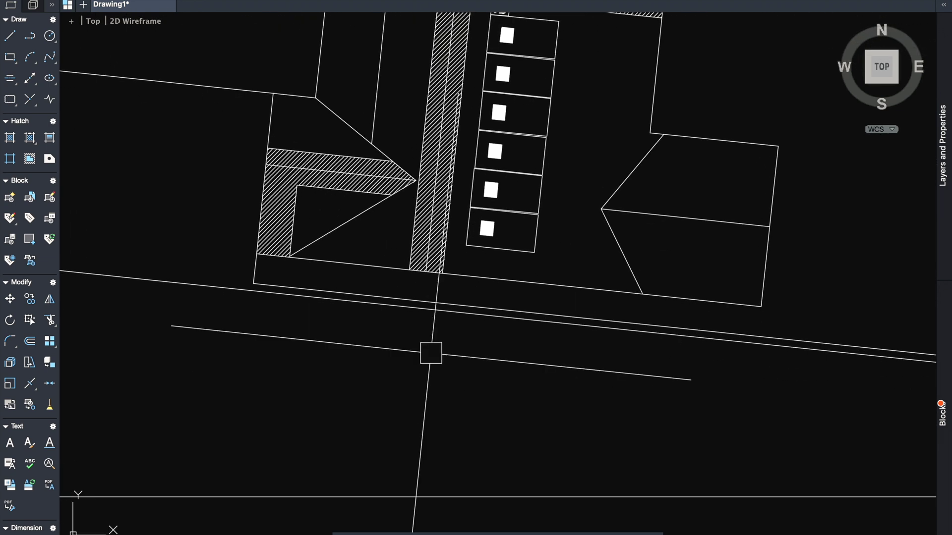